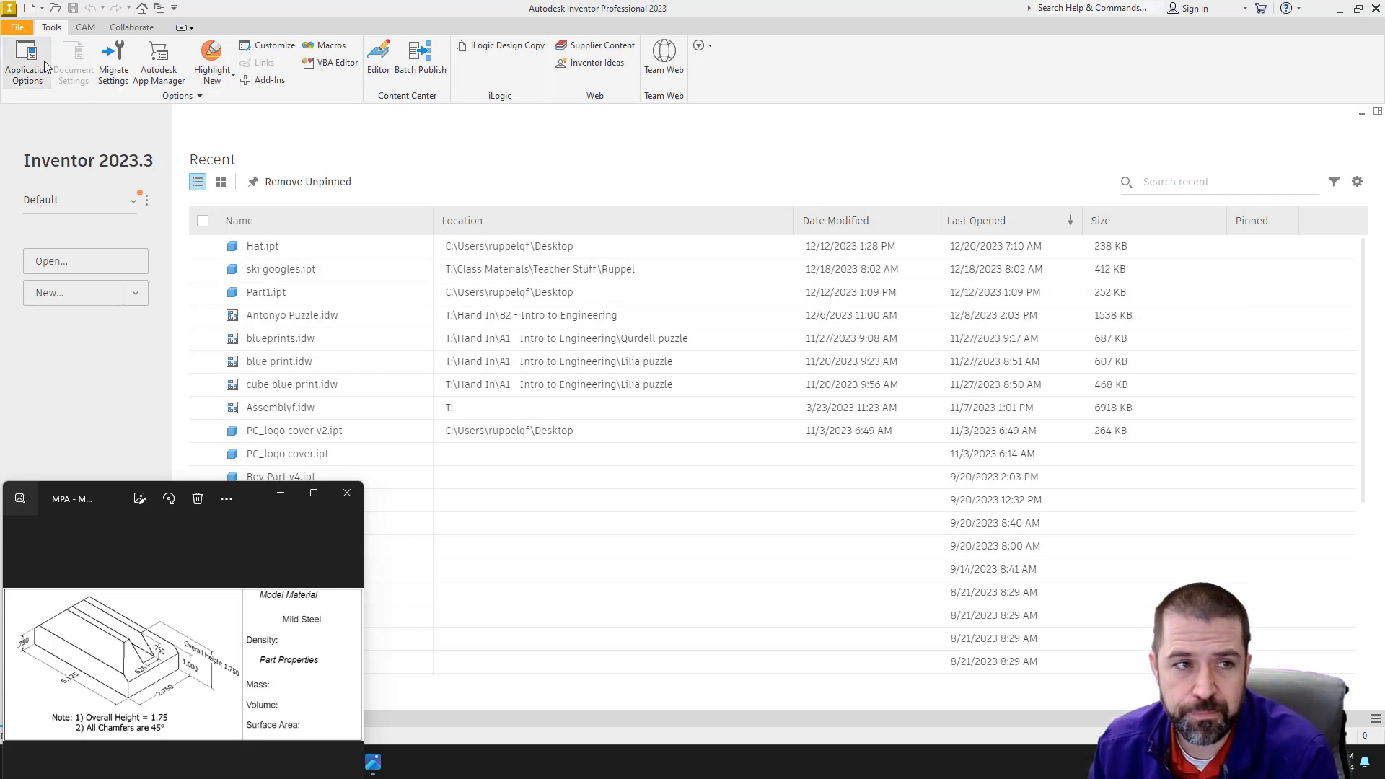
# - Create a new inch part from the Part (in).ipt template in the Bradley Tech 2023 templates folder
pyautogui.click(30, 9)
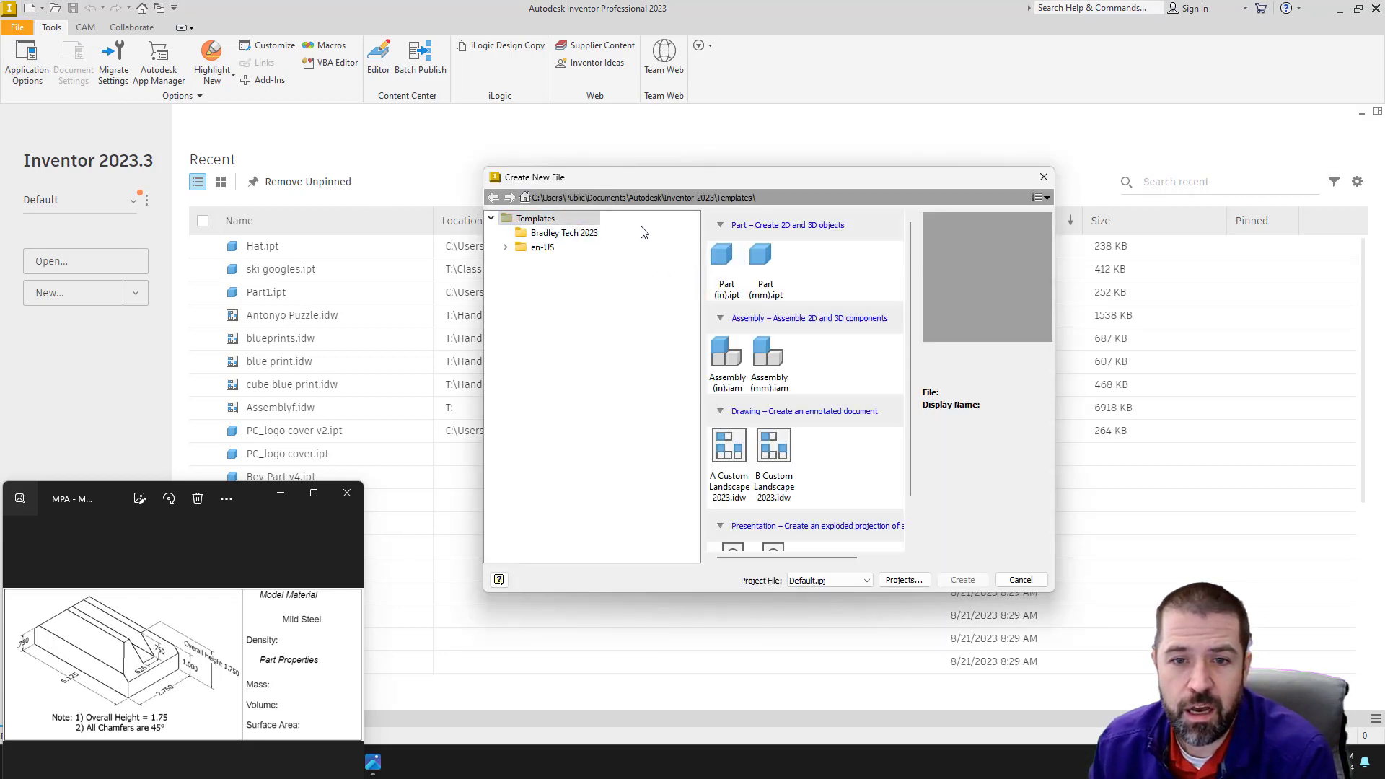
pyautogui.click(542, 234)
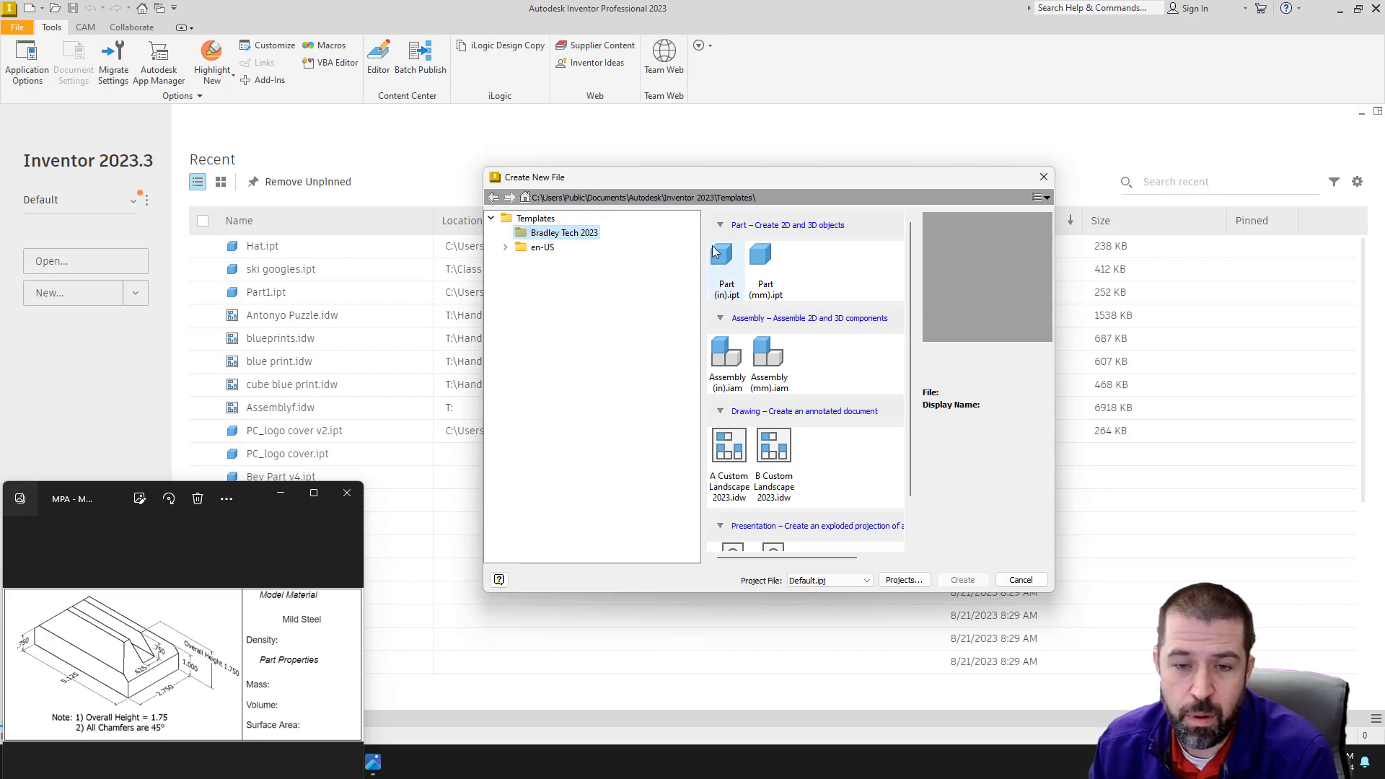
pyautogui.click(729, 292)
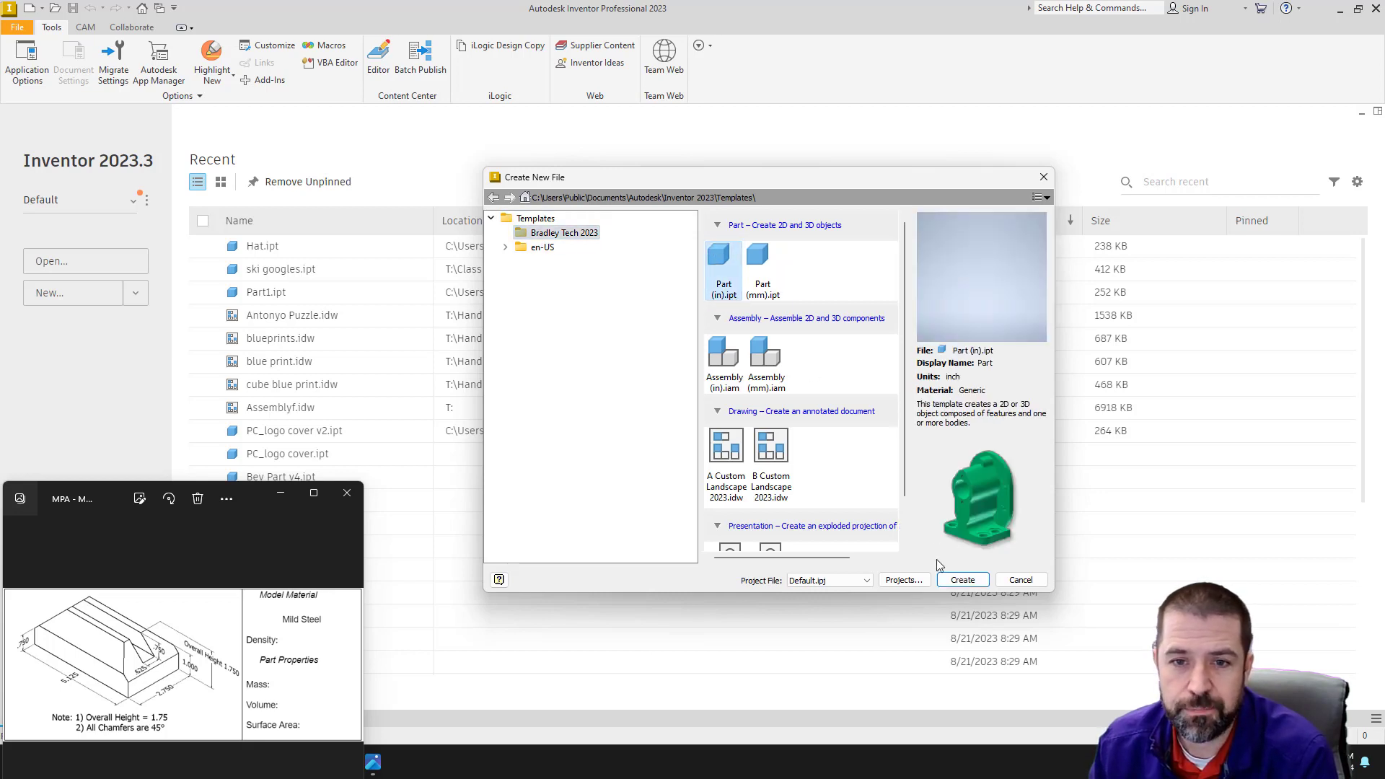
pyautogui.click(964, 583)
pyautogui.click(665, 453)
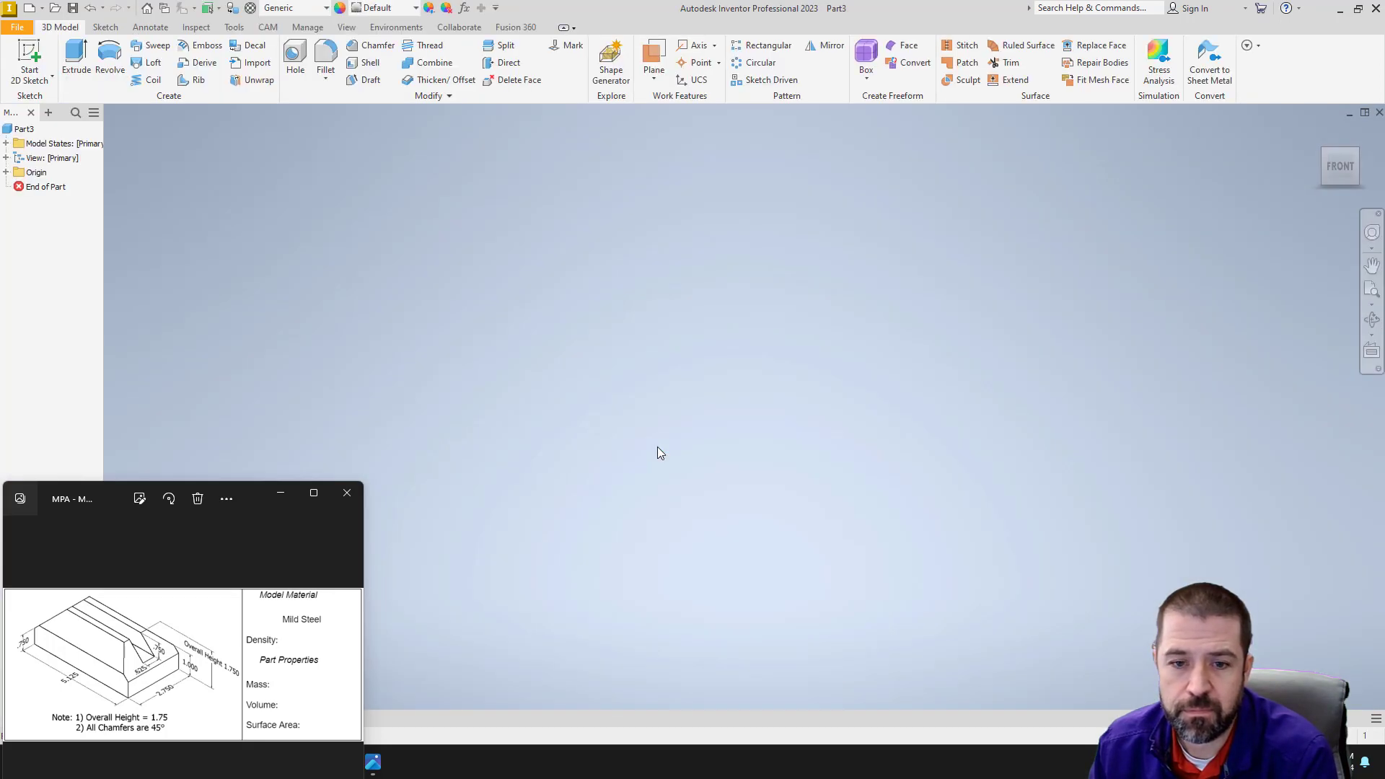
# - Start a sketch on the XY Plane and draw a vertical line 0.75 in long straight down from the origin
pyautogui.click(40, 68)
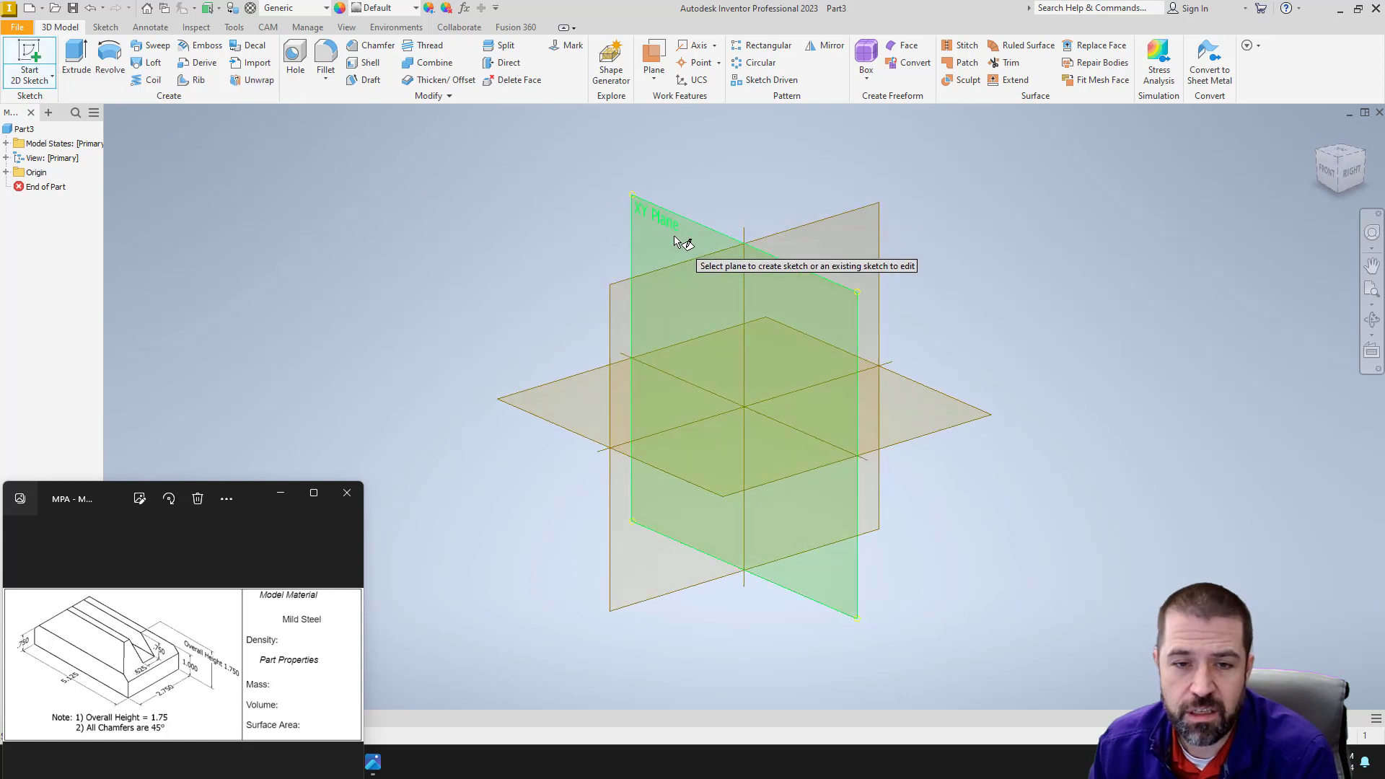
pyautogui.click(678, 233)
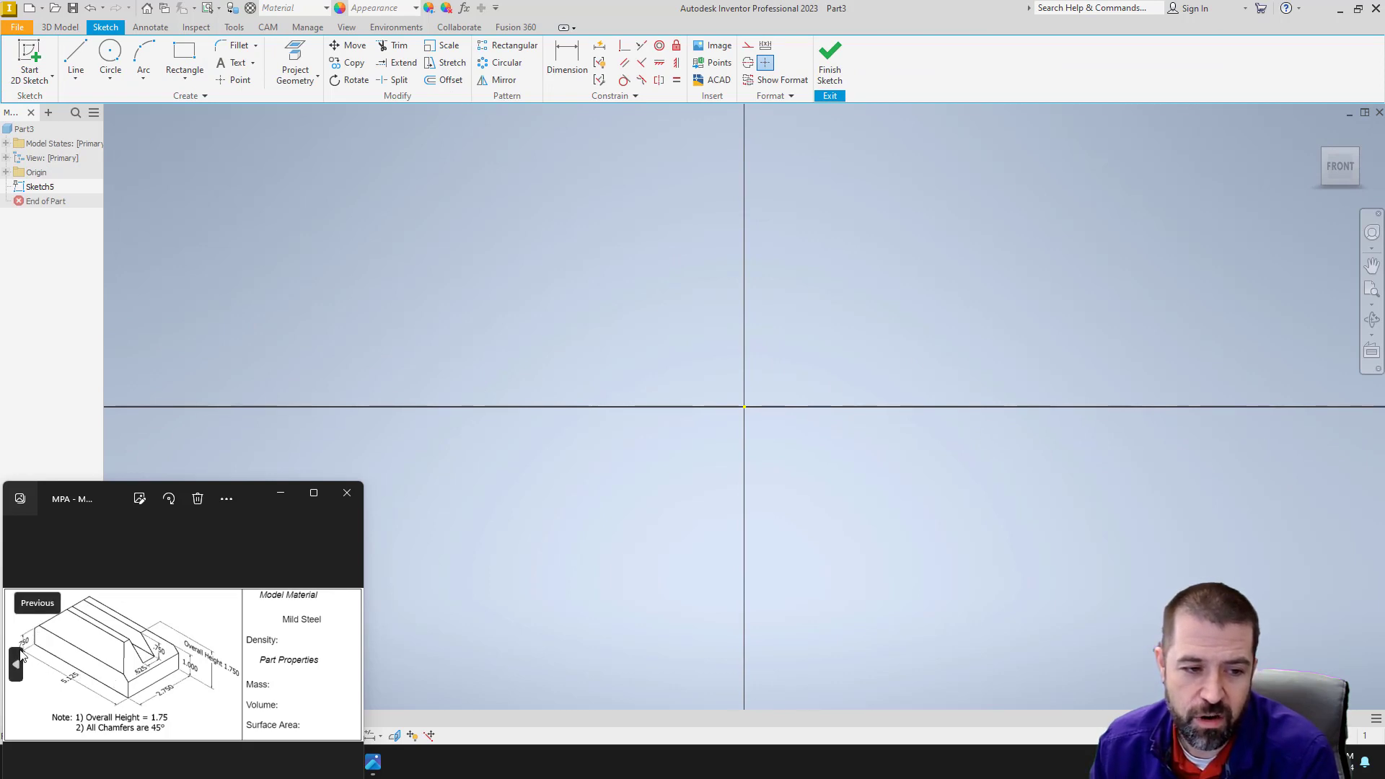
pyautogui.click(76, 57)
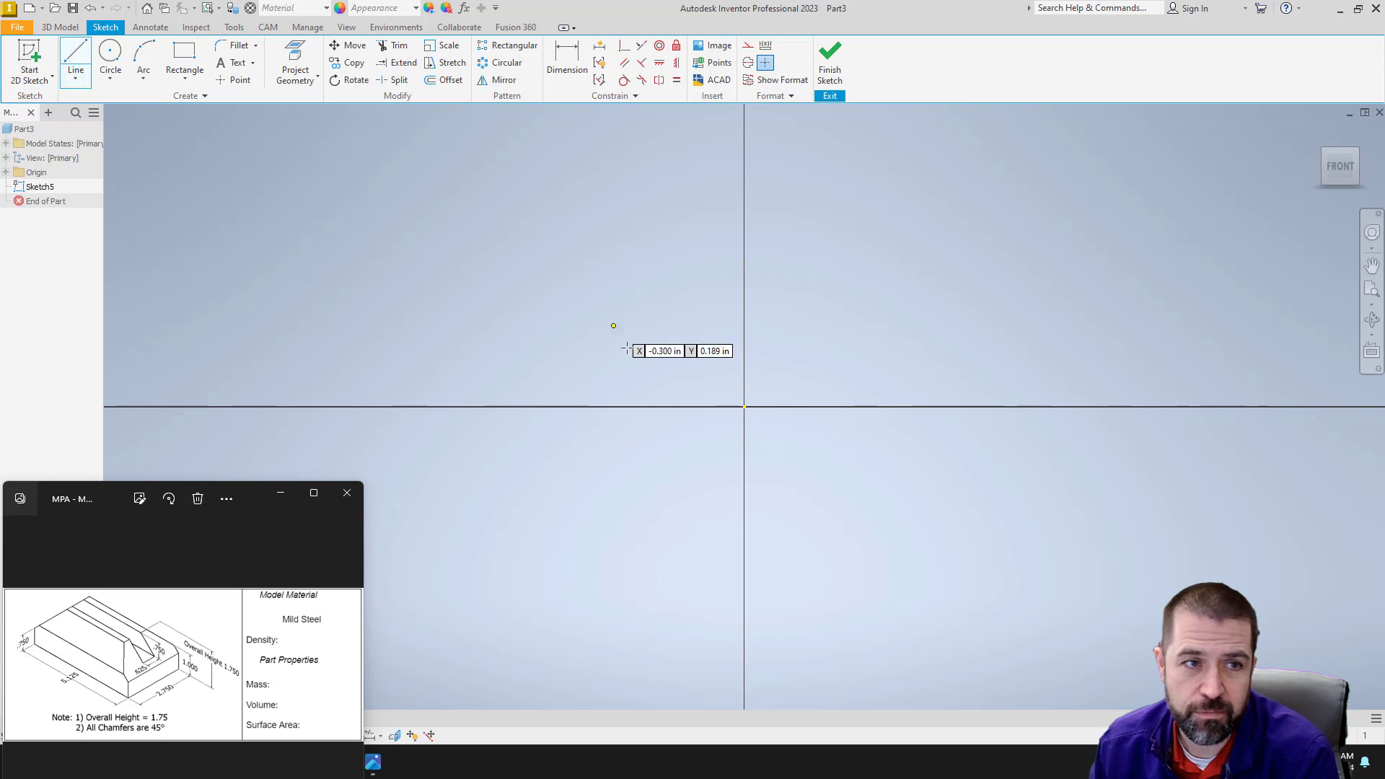
pyautogui.click(725, 416)
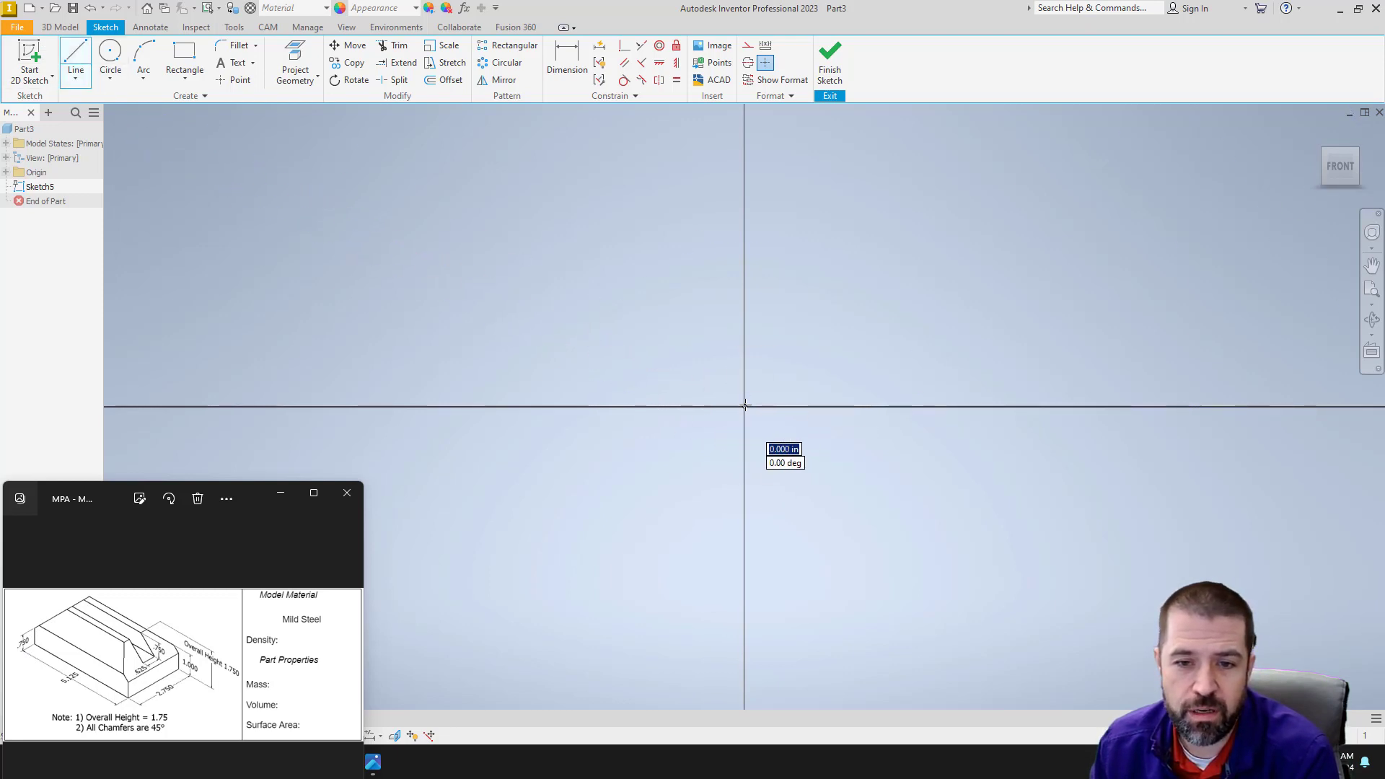
pyautogui.press('BackSpace')
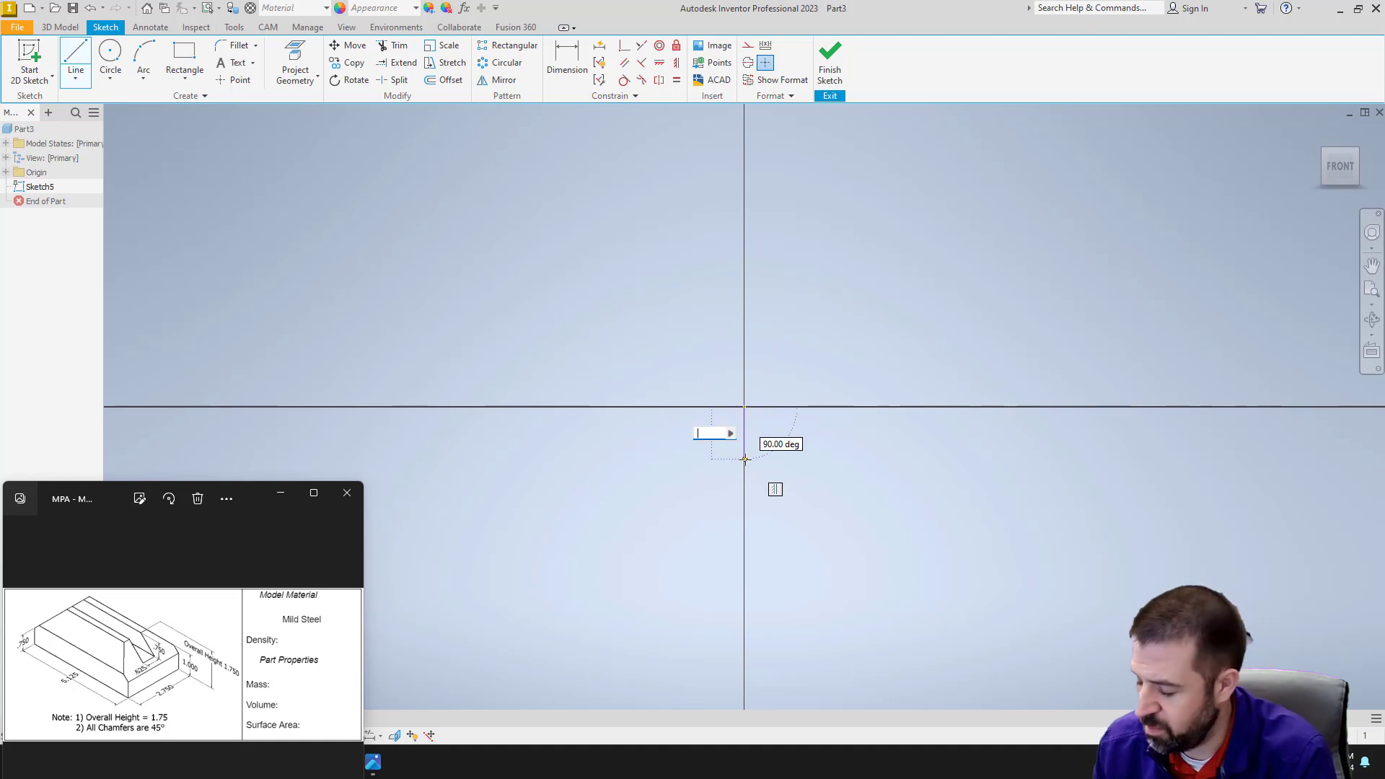
pyautogui.scroll(-4, 745, 460)
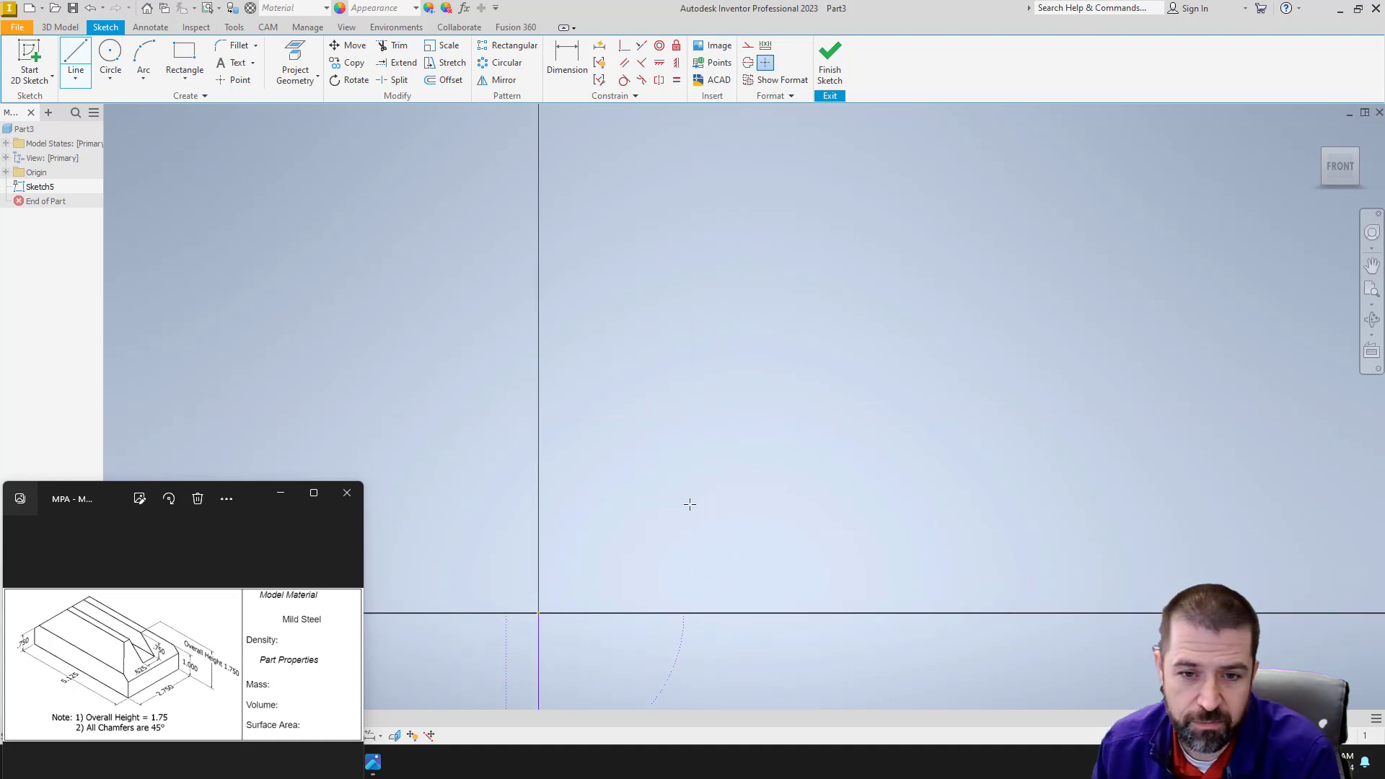
pyautogui.moveTo(653, 555); pyautogui.dragTo(735, 313, button='middle')
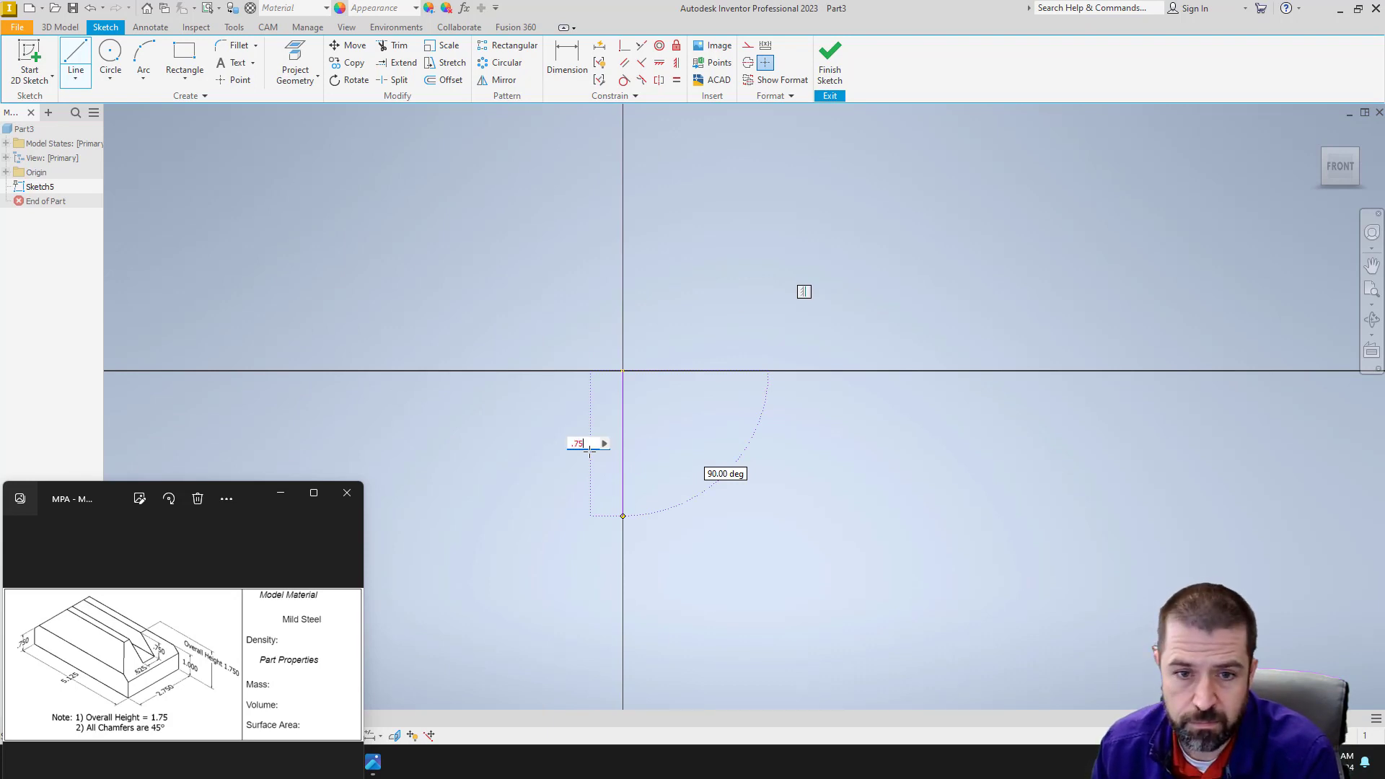
pyautogui.write('.75')
pyautogui.press('Return')
# - Draw a horizontal line 5.125 in long to the right from the lower end of the vertical line
pyautogui.scroll(-2, 804, 478)
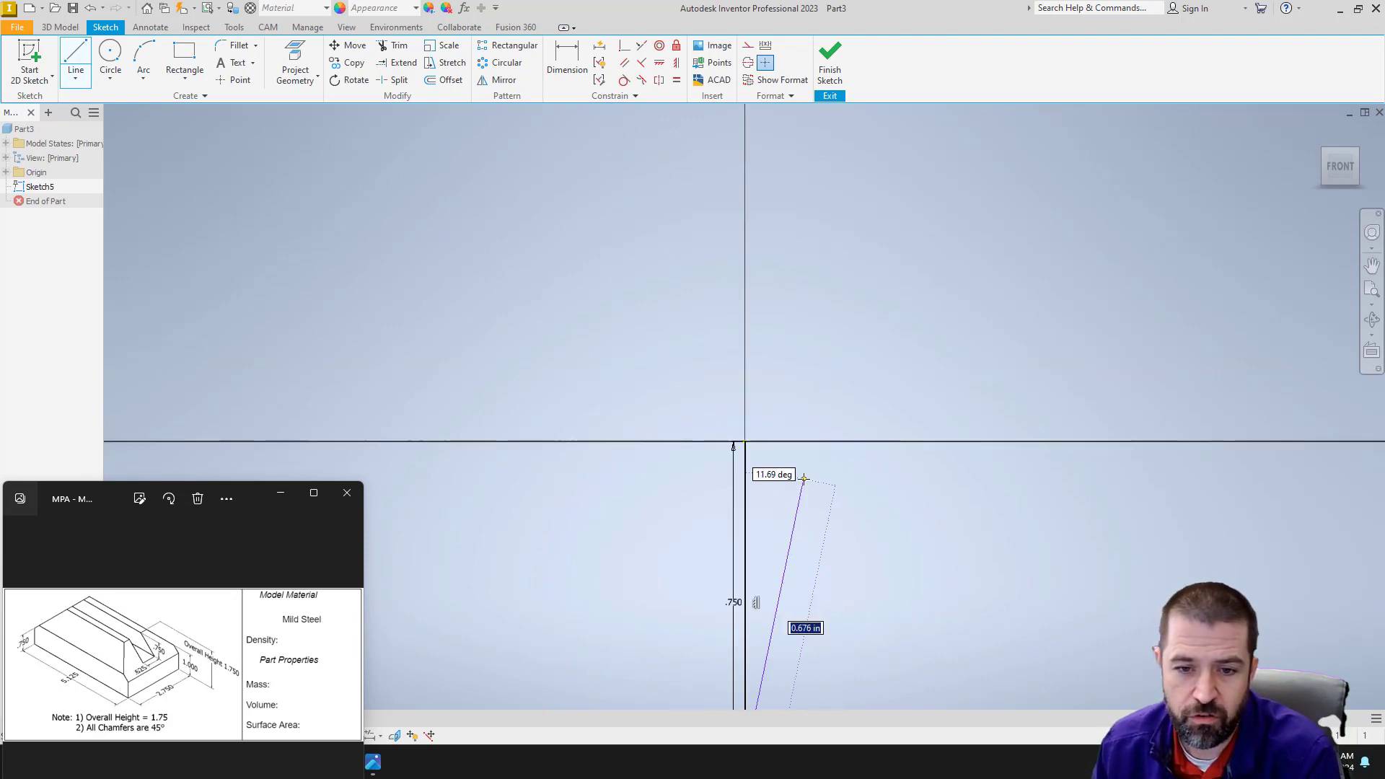
pyautogui.moveTo(789, 511)
pyautogui.mouseDown(button='middle')
pyautogui.moveTo(693, 359)
pyautogui.moveTo(560, 259)
pyautogui.mouseUp(button='middle')
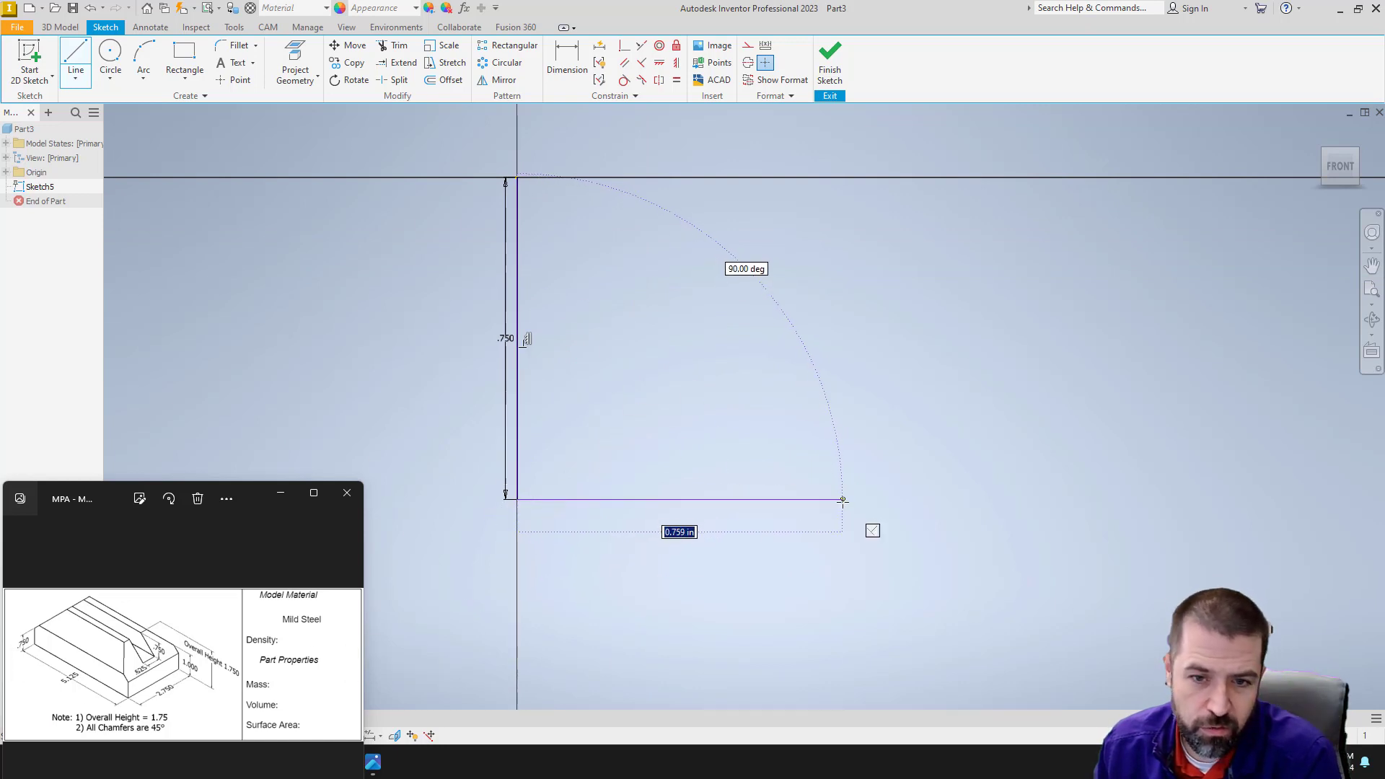
pyautogui.write('5.125')
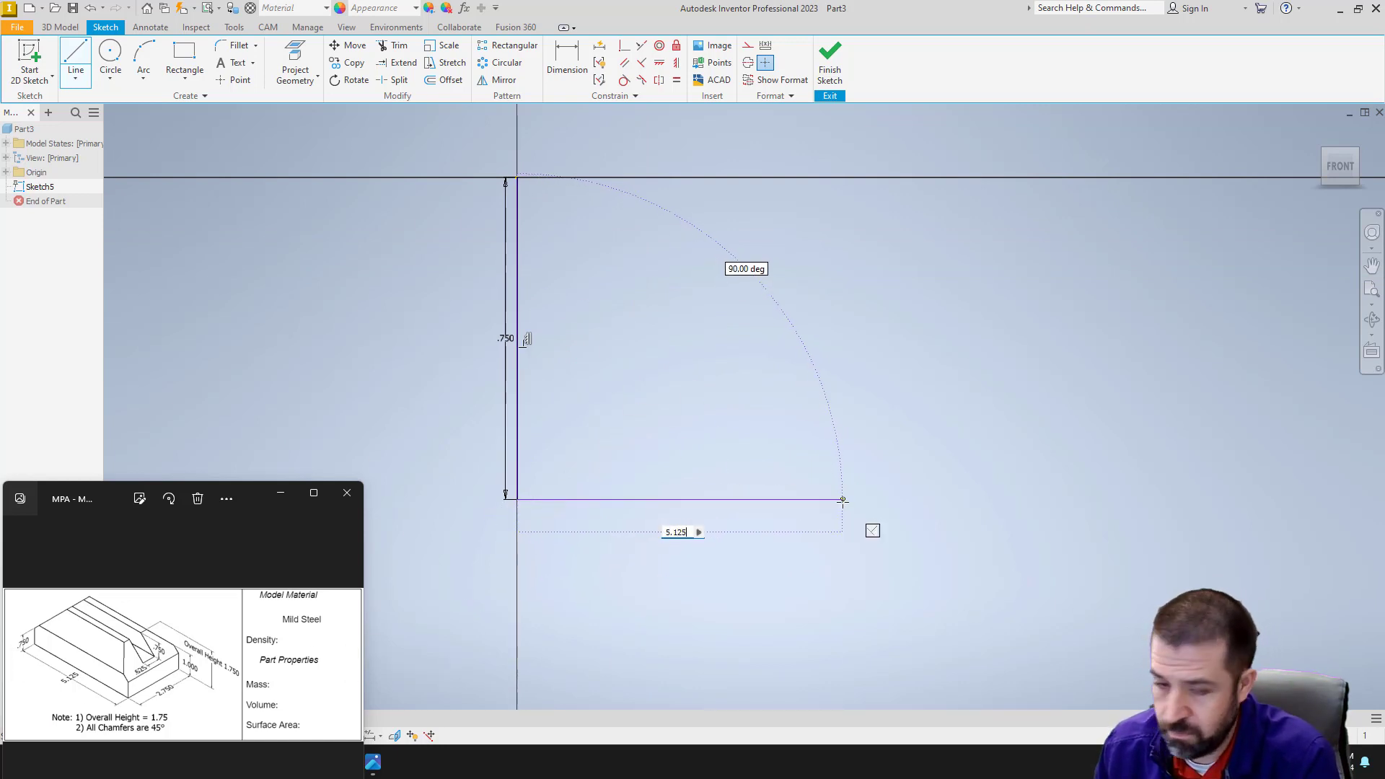
pyautogui.press('Return')
# - Draw a vertical line 0.75 in long upward from the right end of the base line
pyautogui.scroll(5, 894, 480)
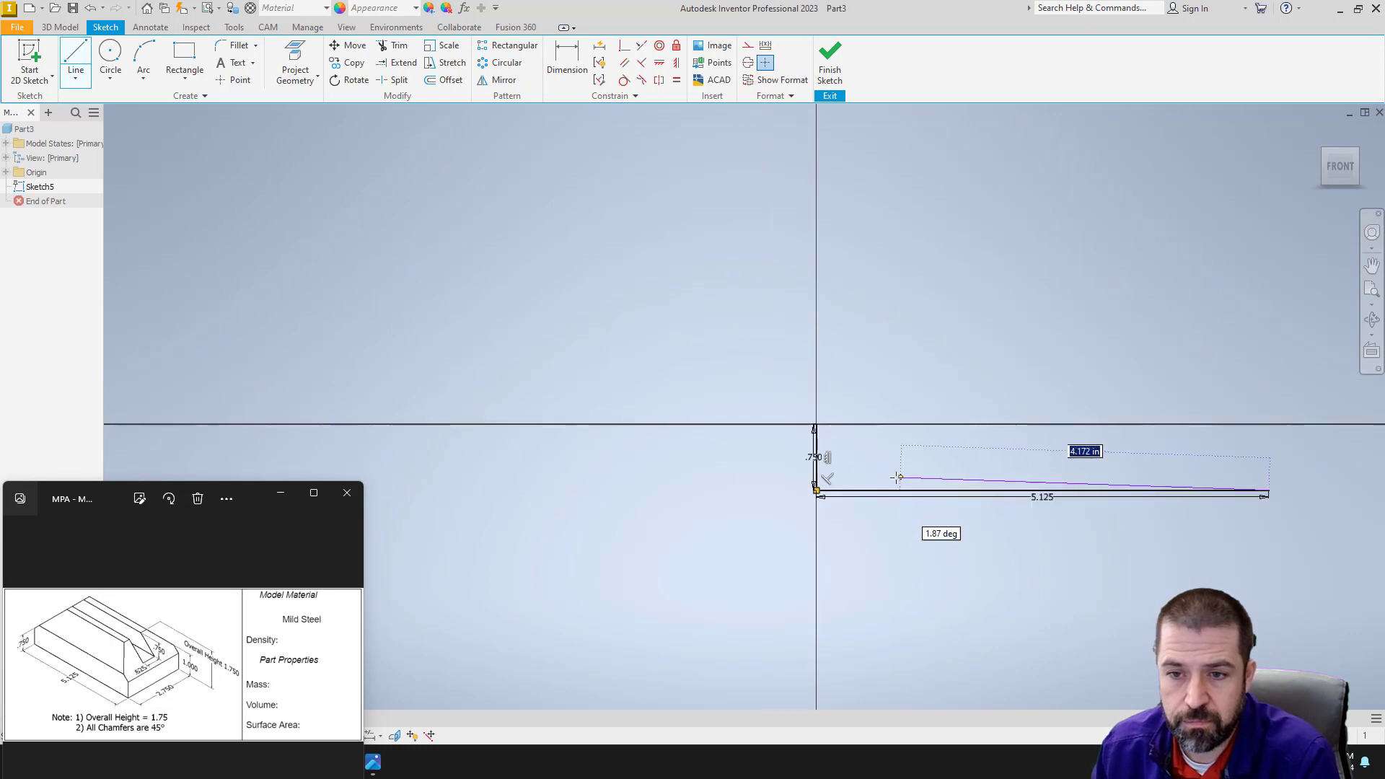
pyautogui.scroll(-3, 896, 478)
pyautogui.moveTo(859, 478); pyautogui.dragTo(577, 485, button='middle')
pyautogui.moveTo(1057, 518); pyautogui.dragTo(745, 487, button='middle')
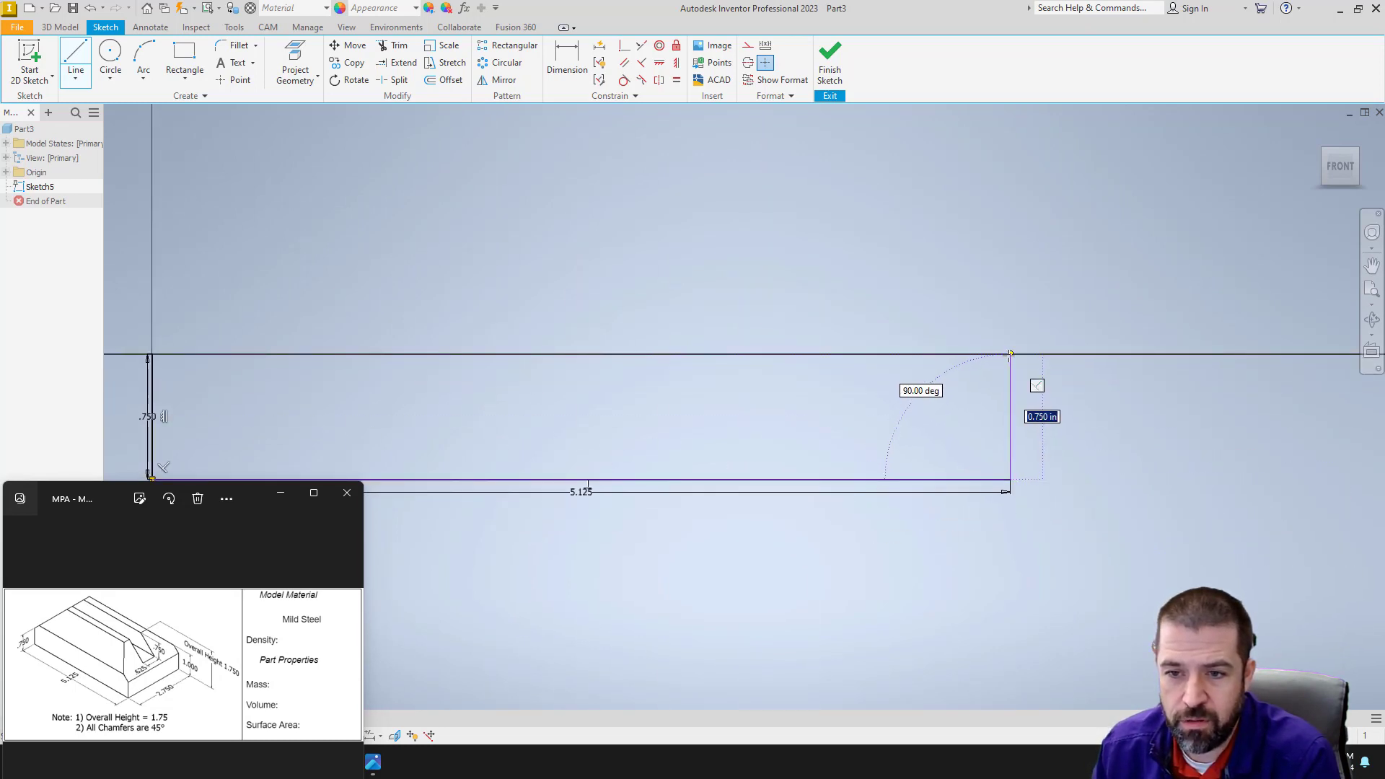
pyautogui.write('.75')
pyautogui.press('Return')
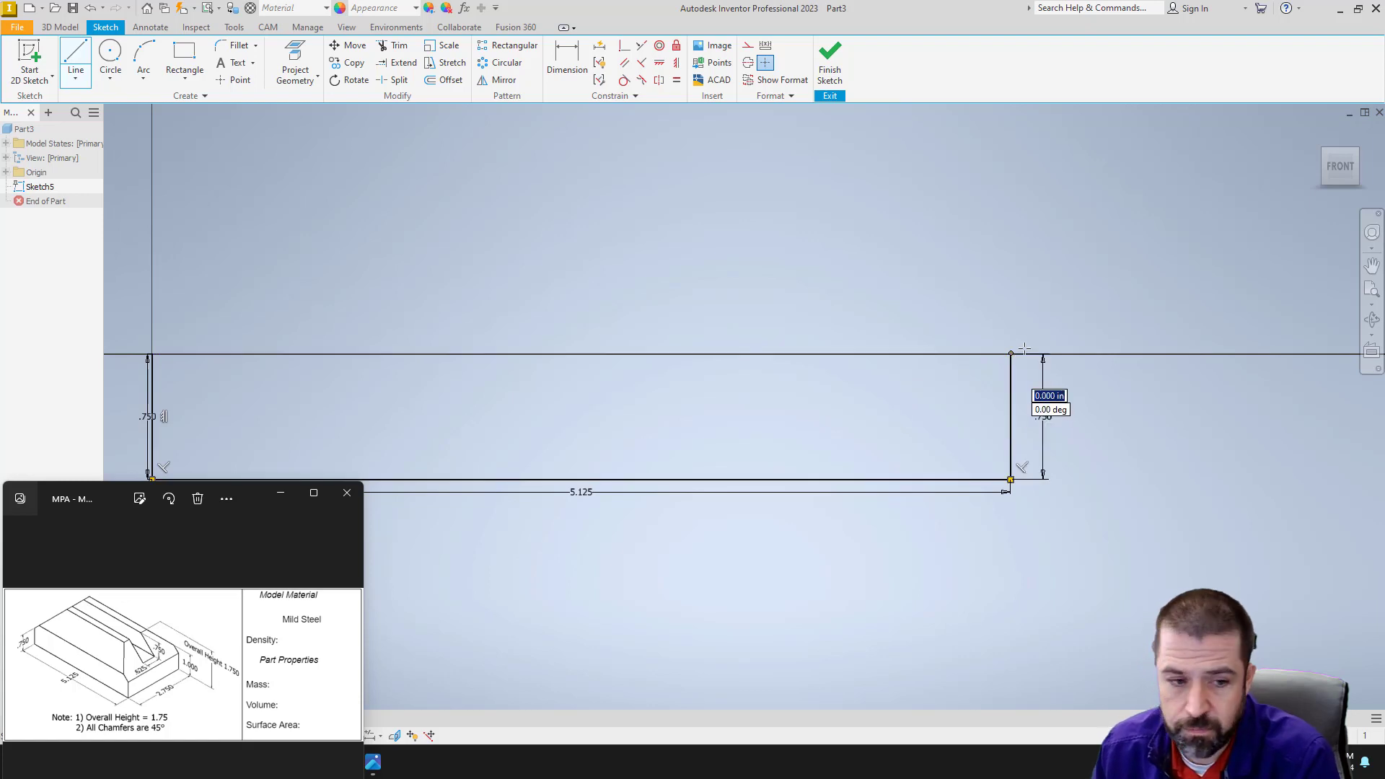
# - Close the profile at the origin with two inward-sloping sides about 1.4 in long and a horizontal top line about 2.8 in long
pyautogui.moveTo(834, 378); pyautogui.dragTo(927, 417, button='middle')
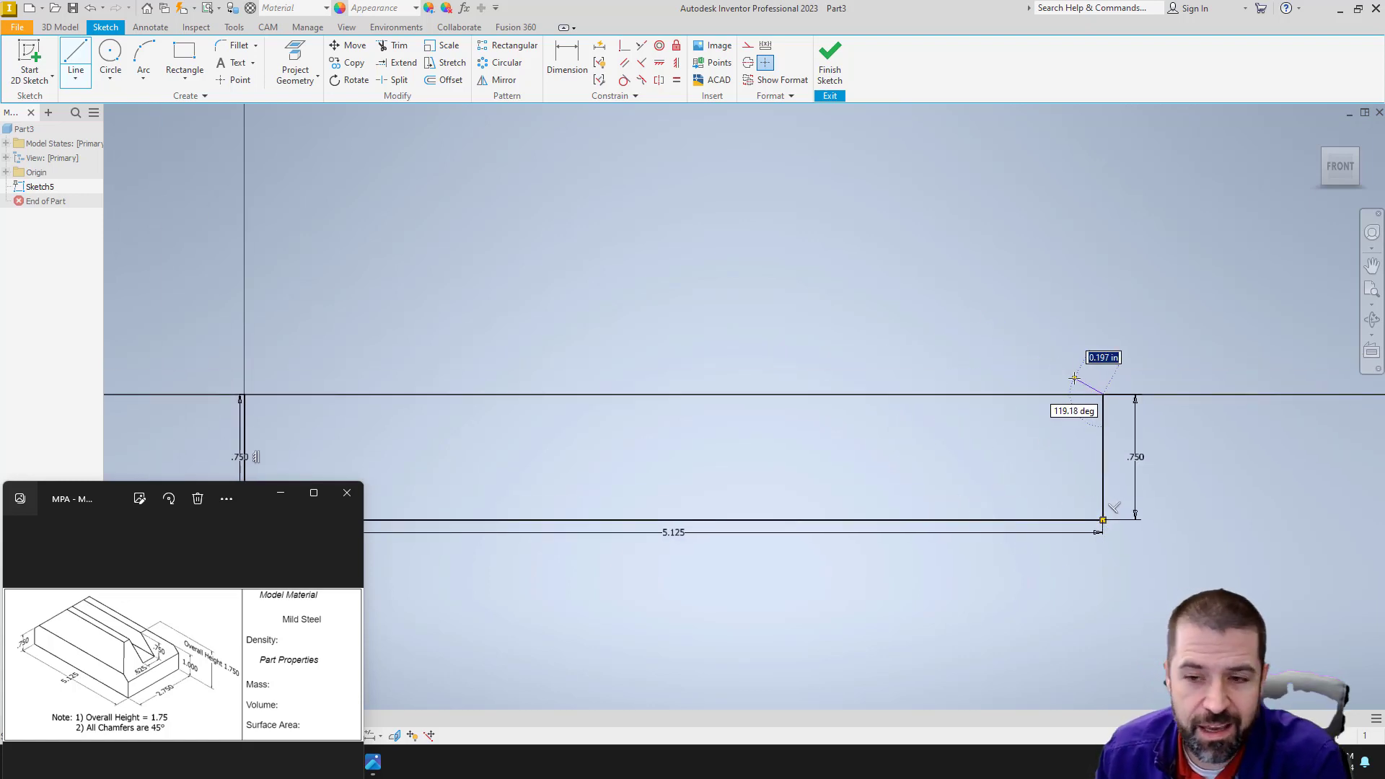
pyautogui.moveTo(1078, 380); pyautogui.dragTo(1136, 365, button='middle')
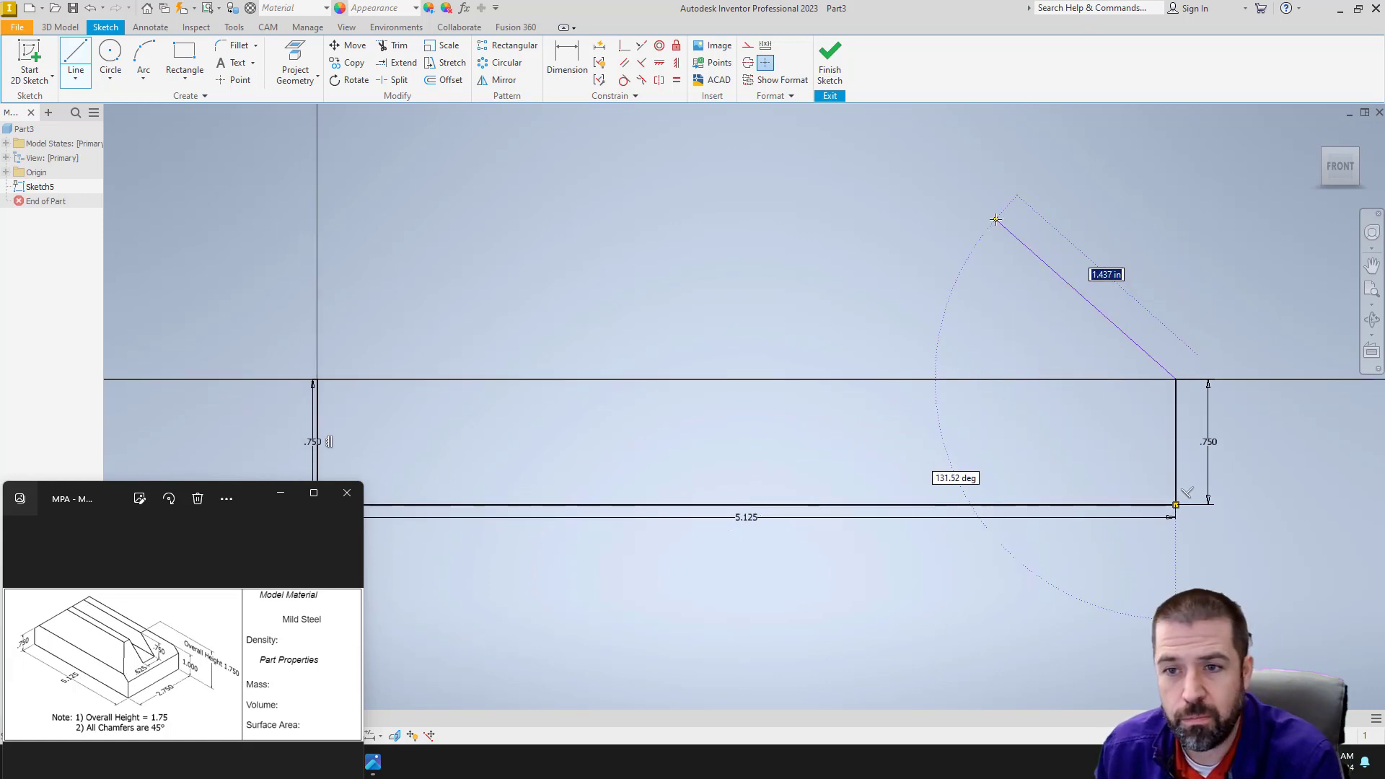
pyautogui.click(992, 216)
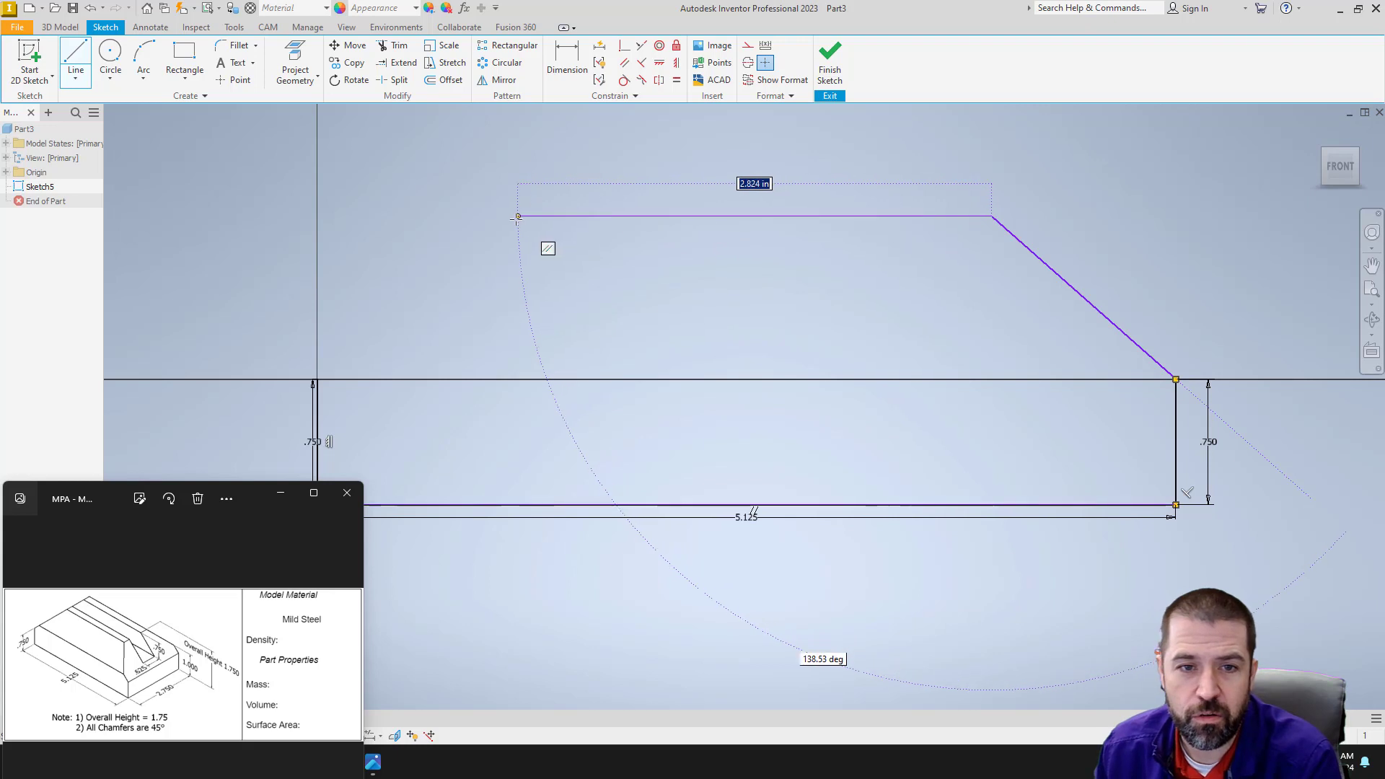
pyautogui.click(515, 217)
pyautogui.click(316, 379)
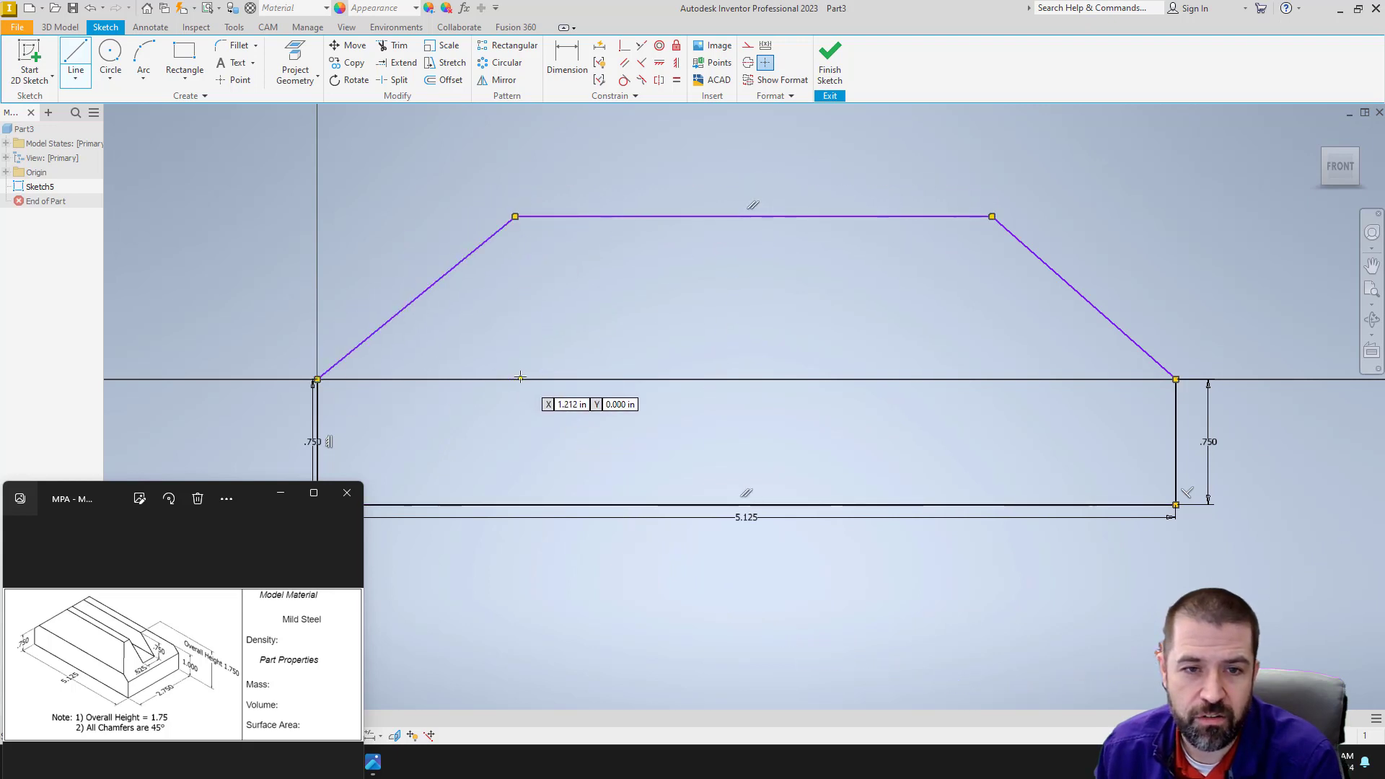
# - Dimension the angle between the top line and the left sloped side as 45 degrees
pyautogui.click(567, 59)
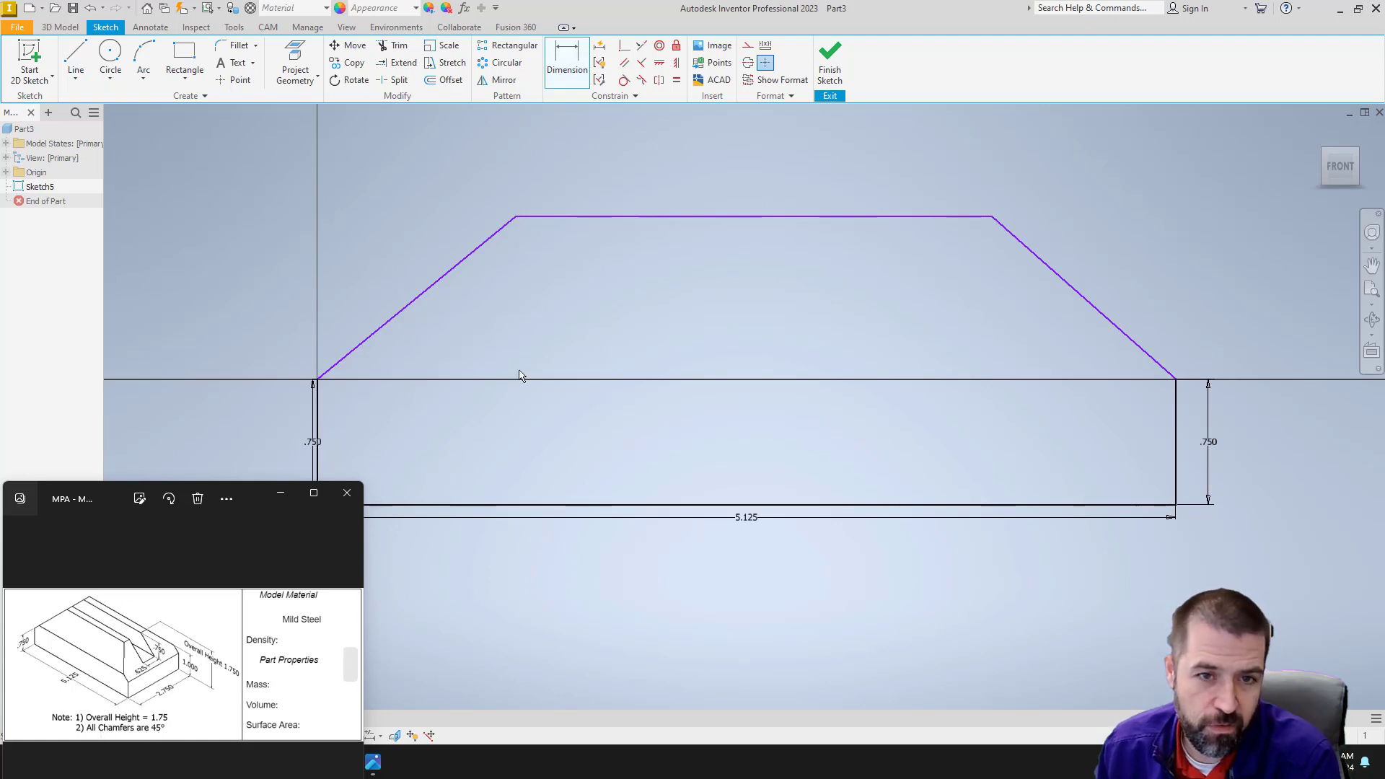
pyautogui.click(564, 217)
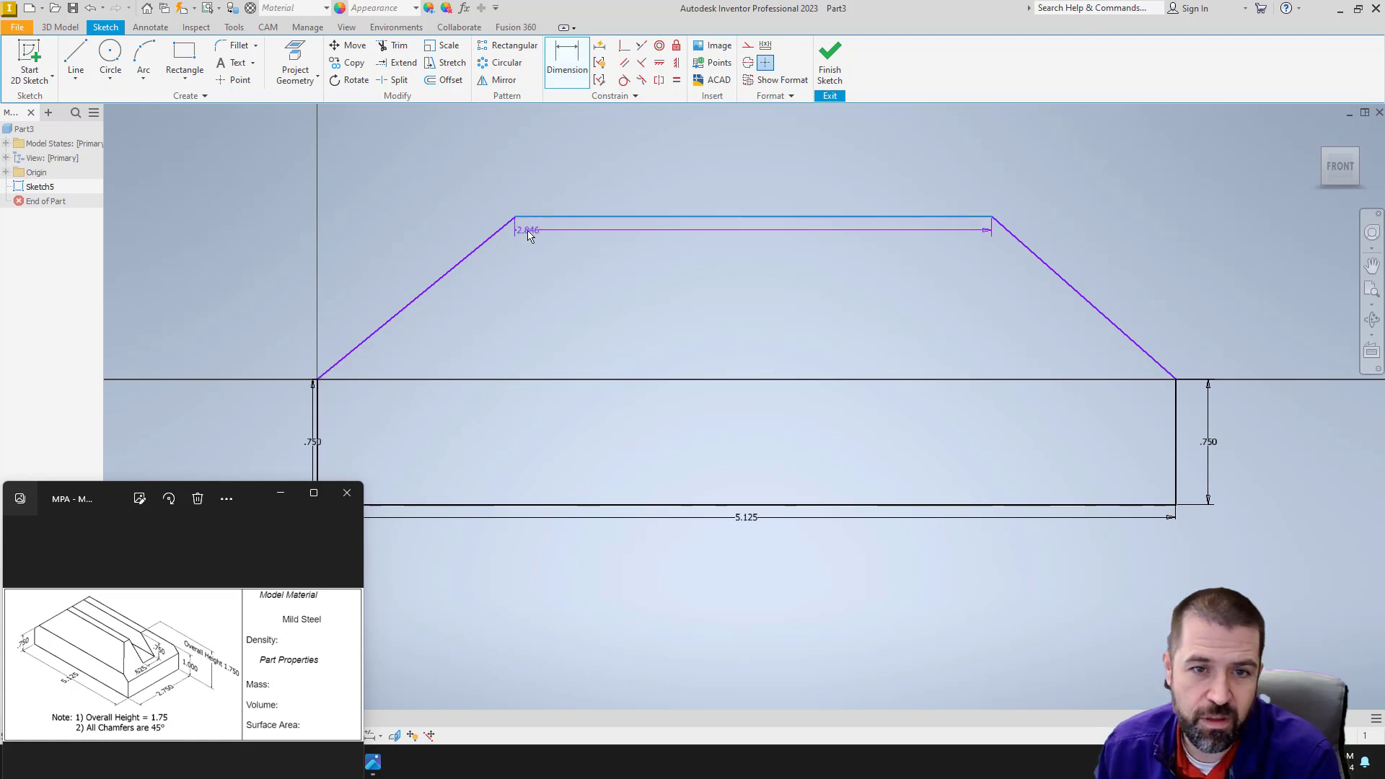
pyautogui.click(484, 243)
pyautogui.click(471, 235)
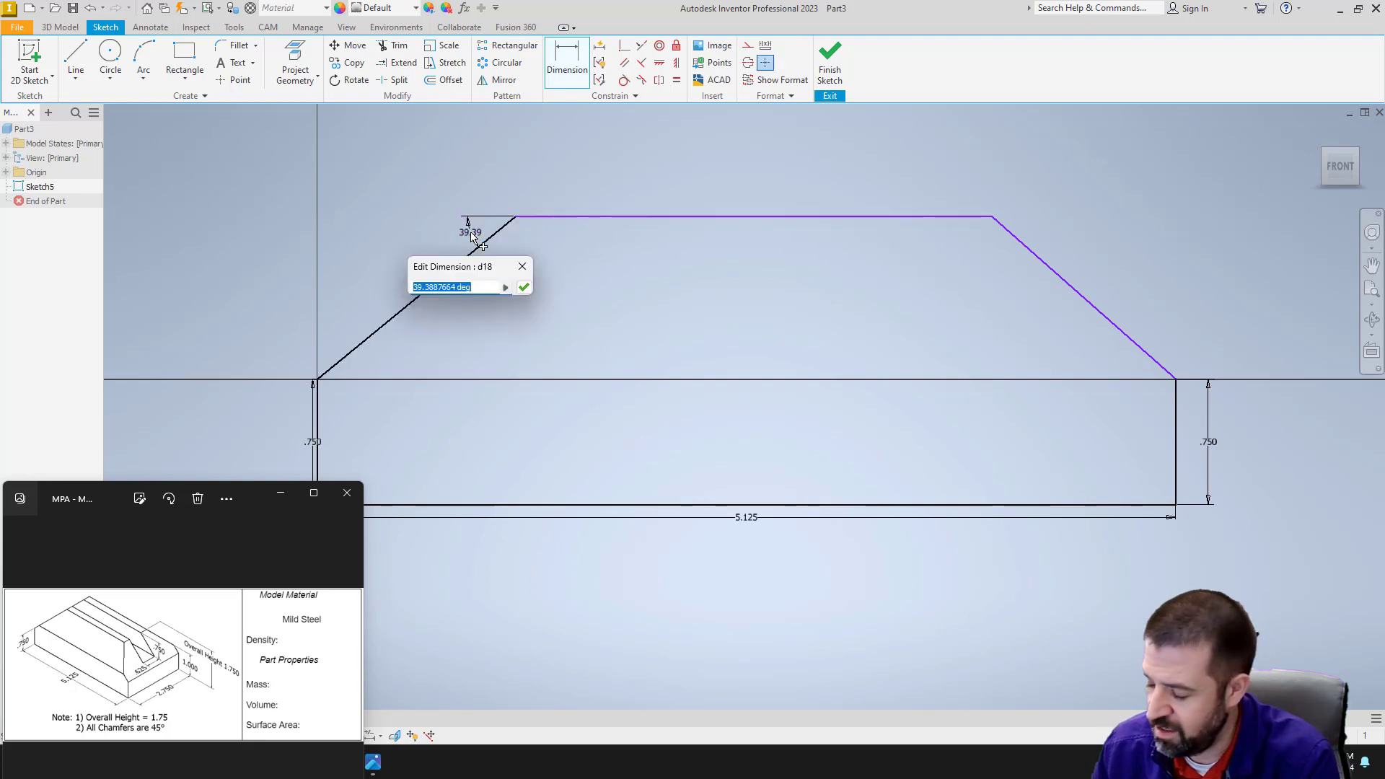
pyautogui.write('45')
pyautogui.press('Return')
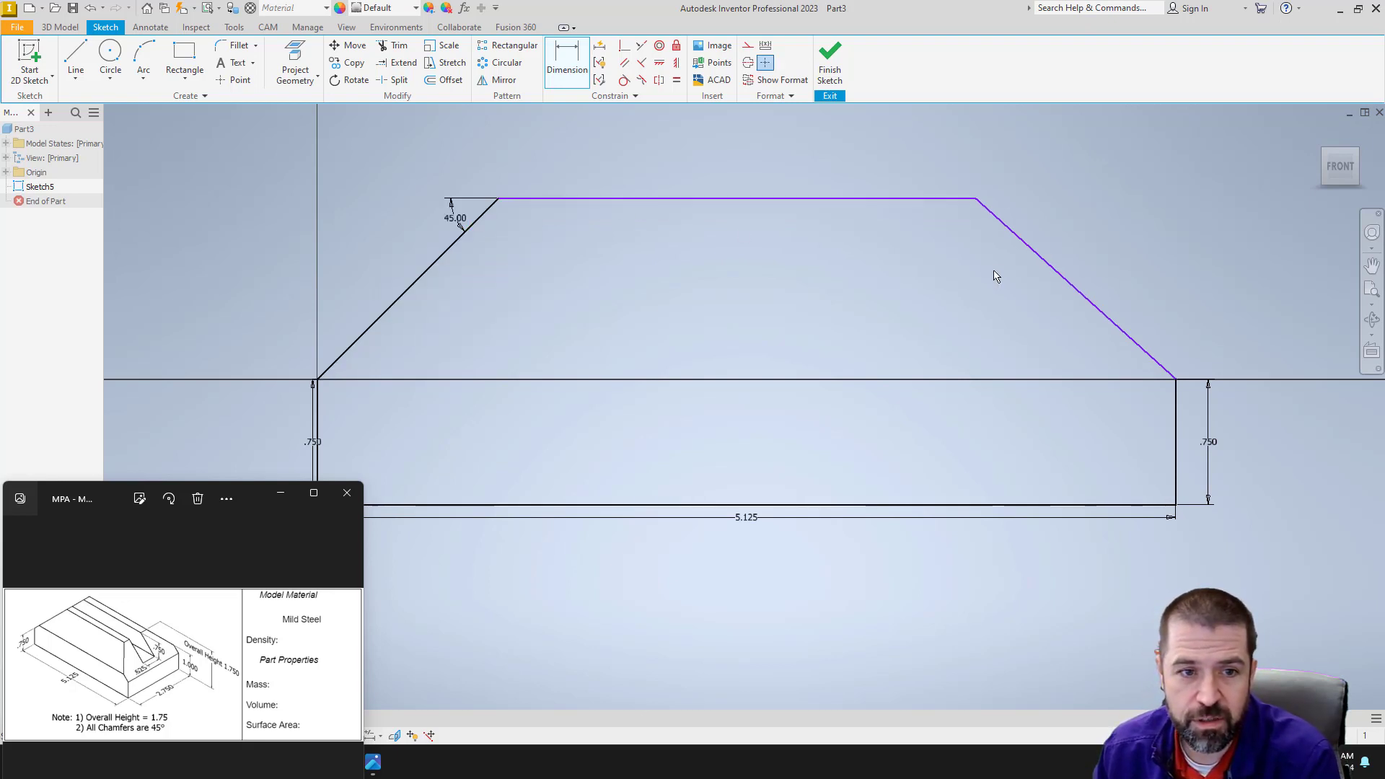
# - Dimension the outer angle between the top line and the right sloped side as 45 degrees
pyautogui.click(948, 199)
pyautogui.click(1005, 225)
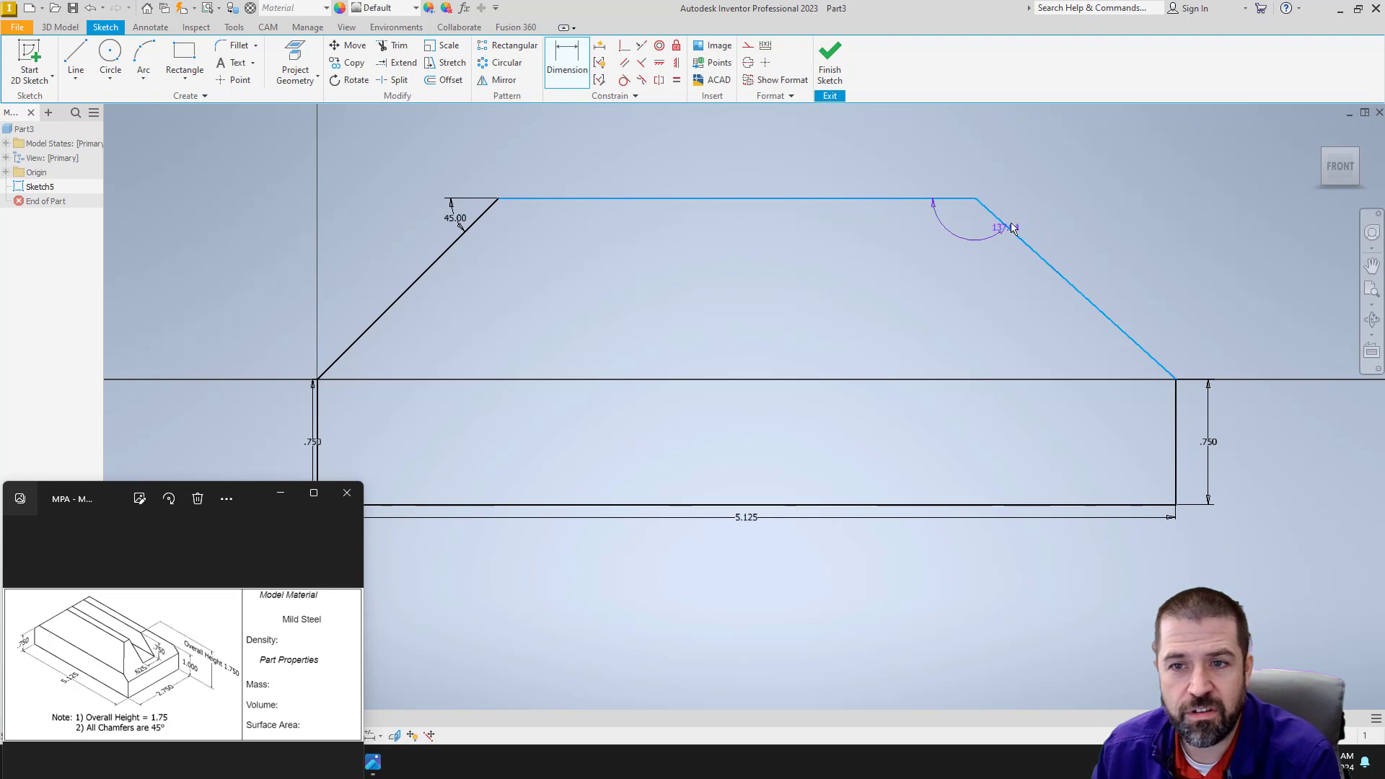
pyautogui.click(1028, 204)
pyautogui.write('45')
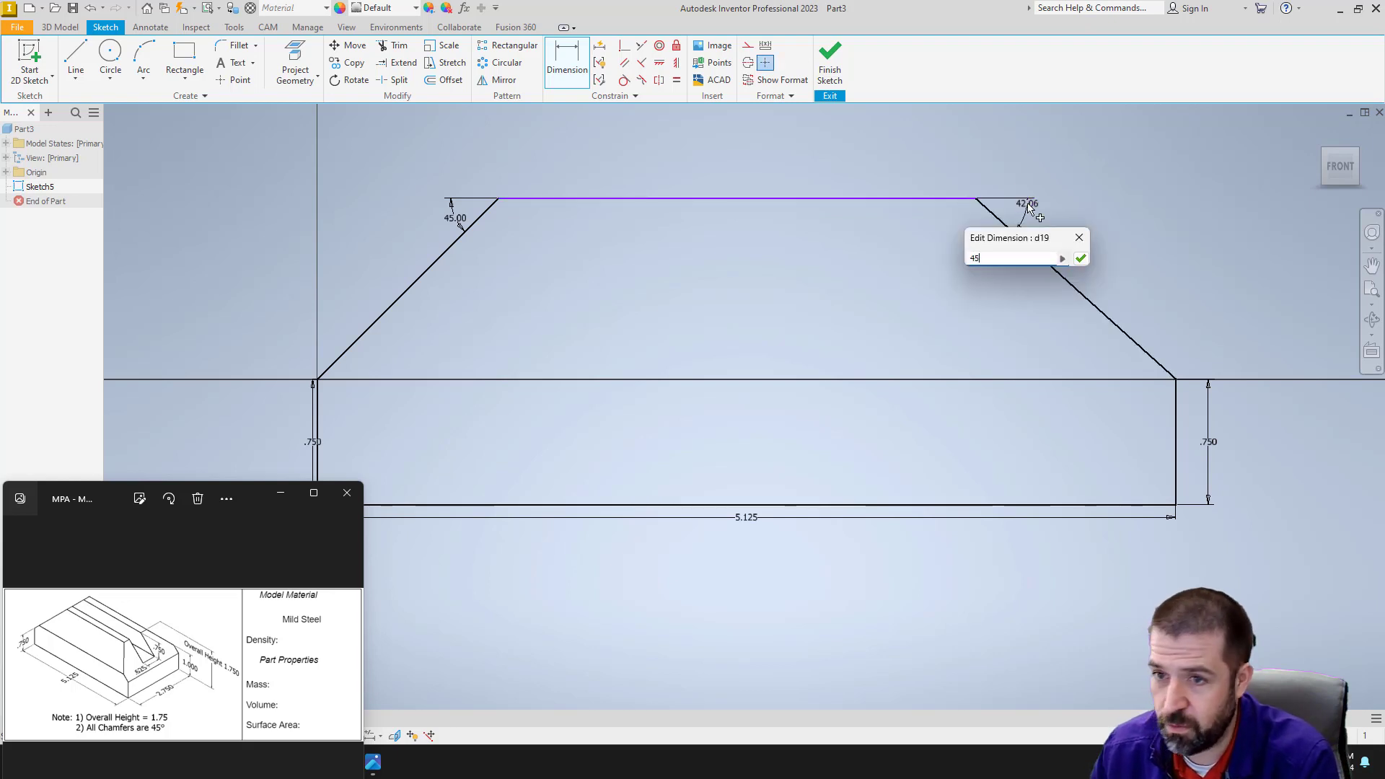
pyautogui.press('Return')
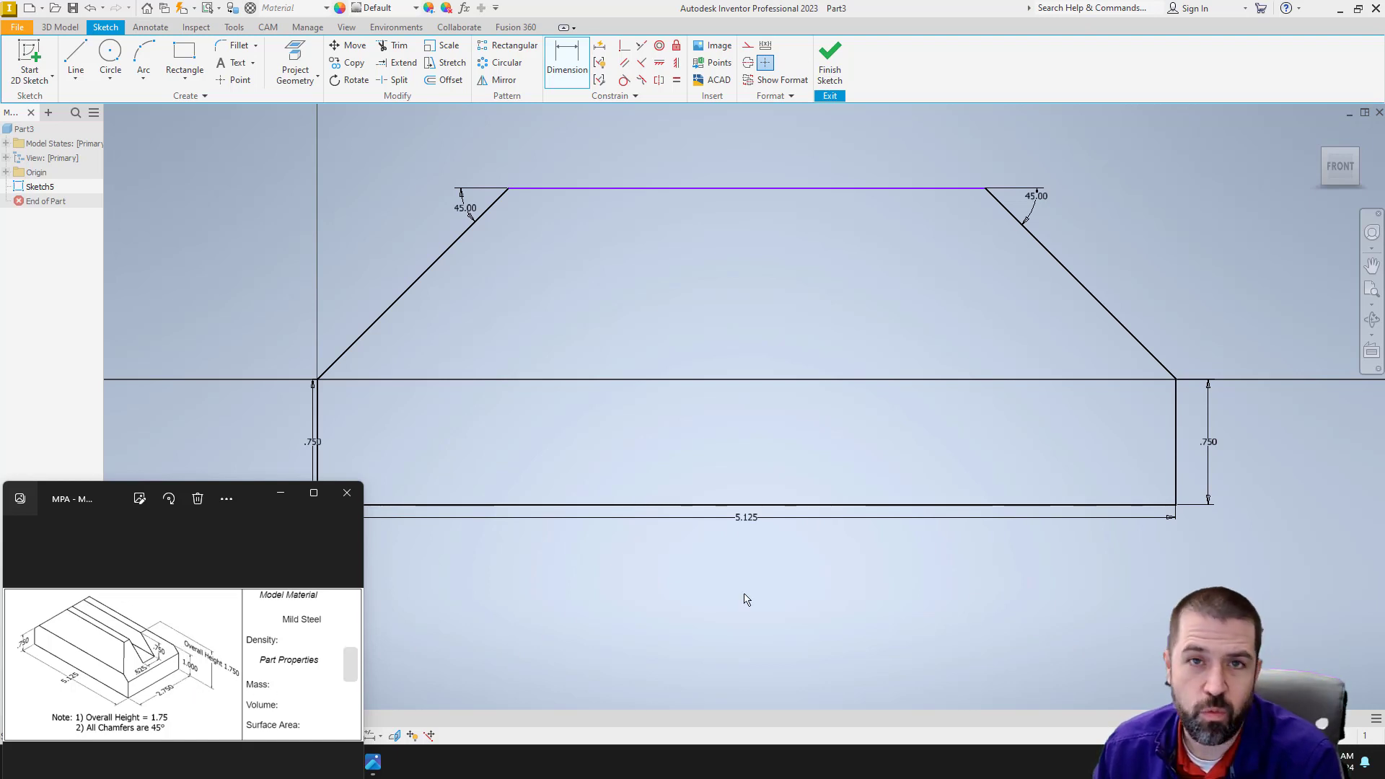
# - Dimension the overall height between the base line and the top line as 1.75 in and finish the sketch
pyautogui.click(754, 506)
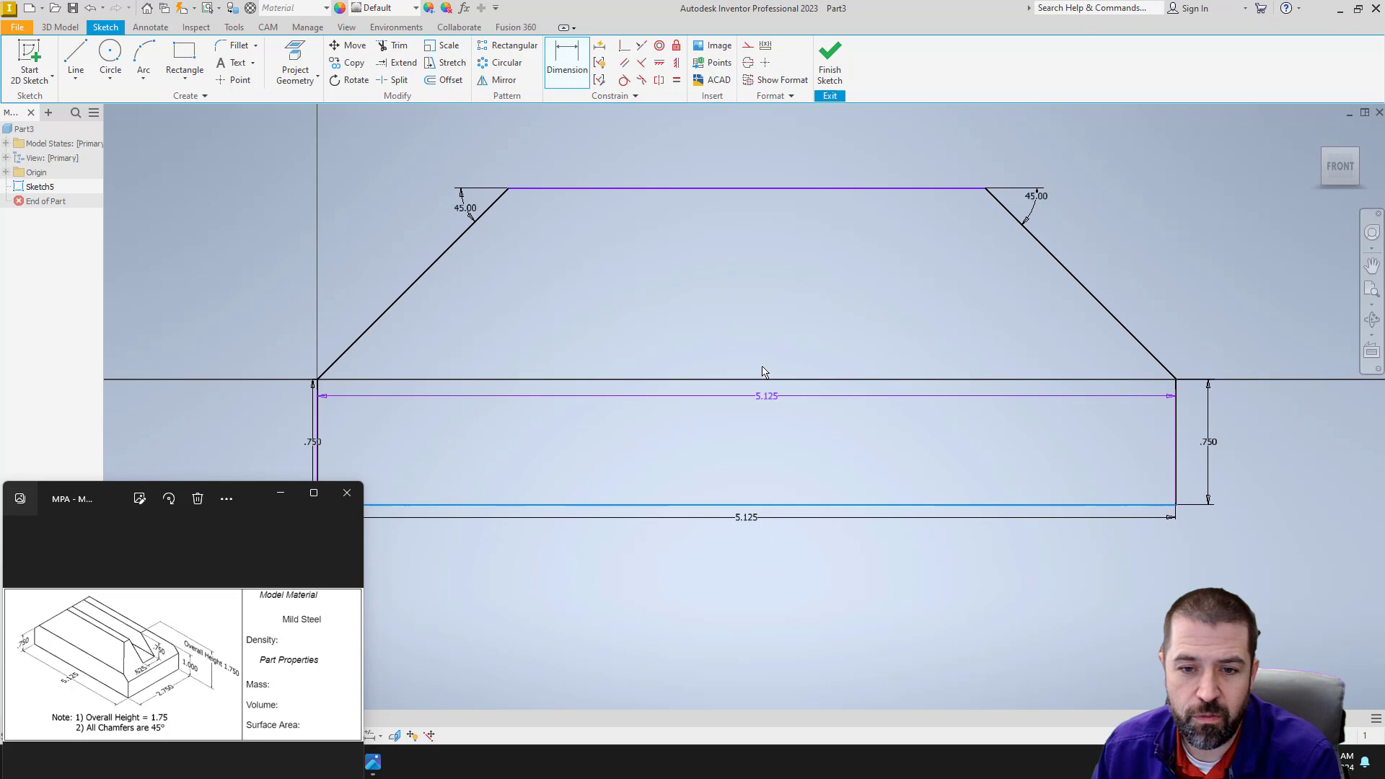
pyautogui.click(747, 188)
pyautogui.click(761, 249)
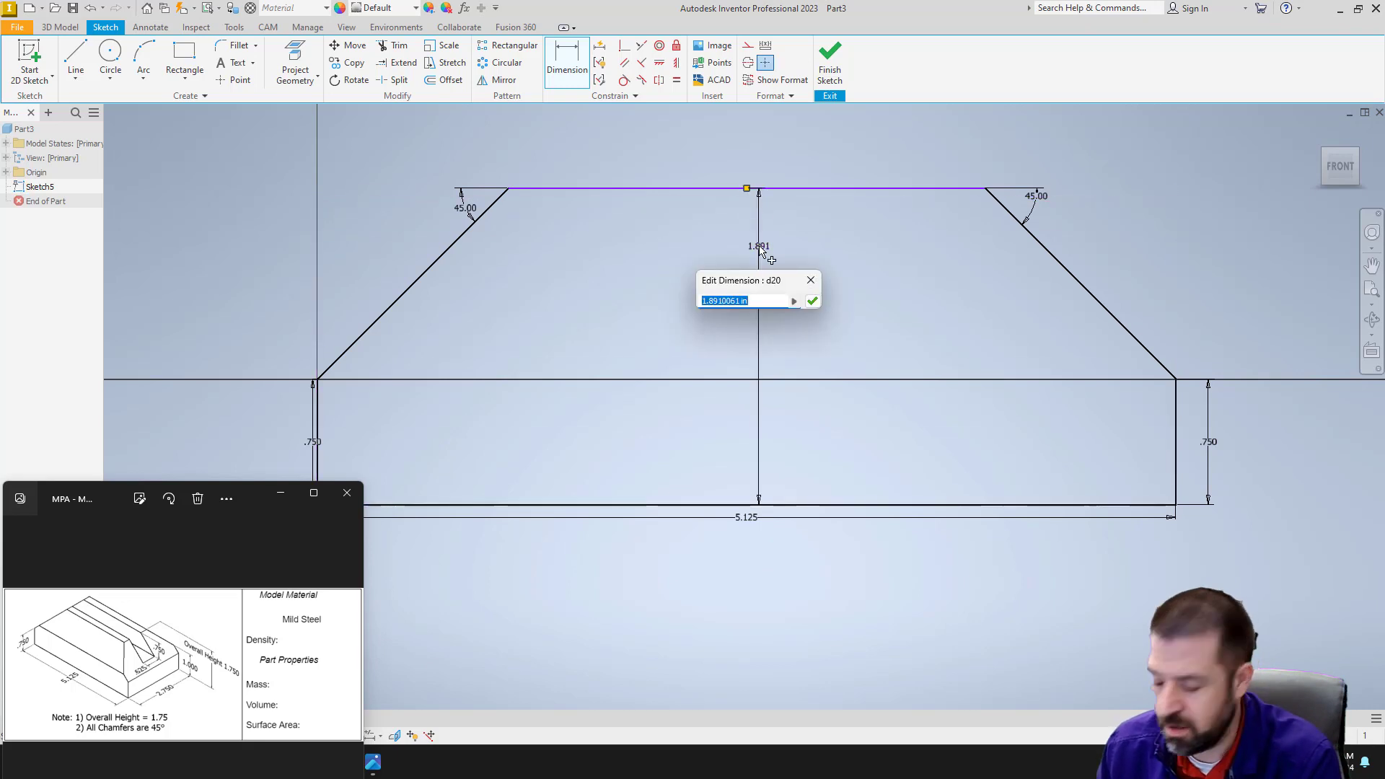
pyautogui.write('1.75')
pyautogui.press('Return')
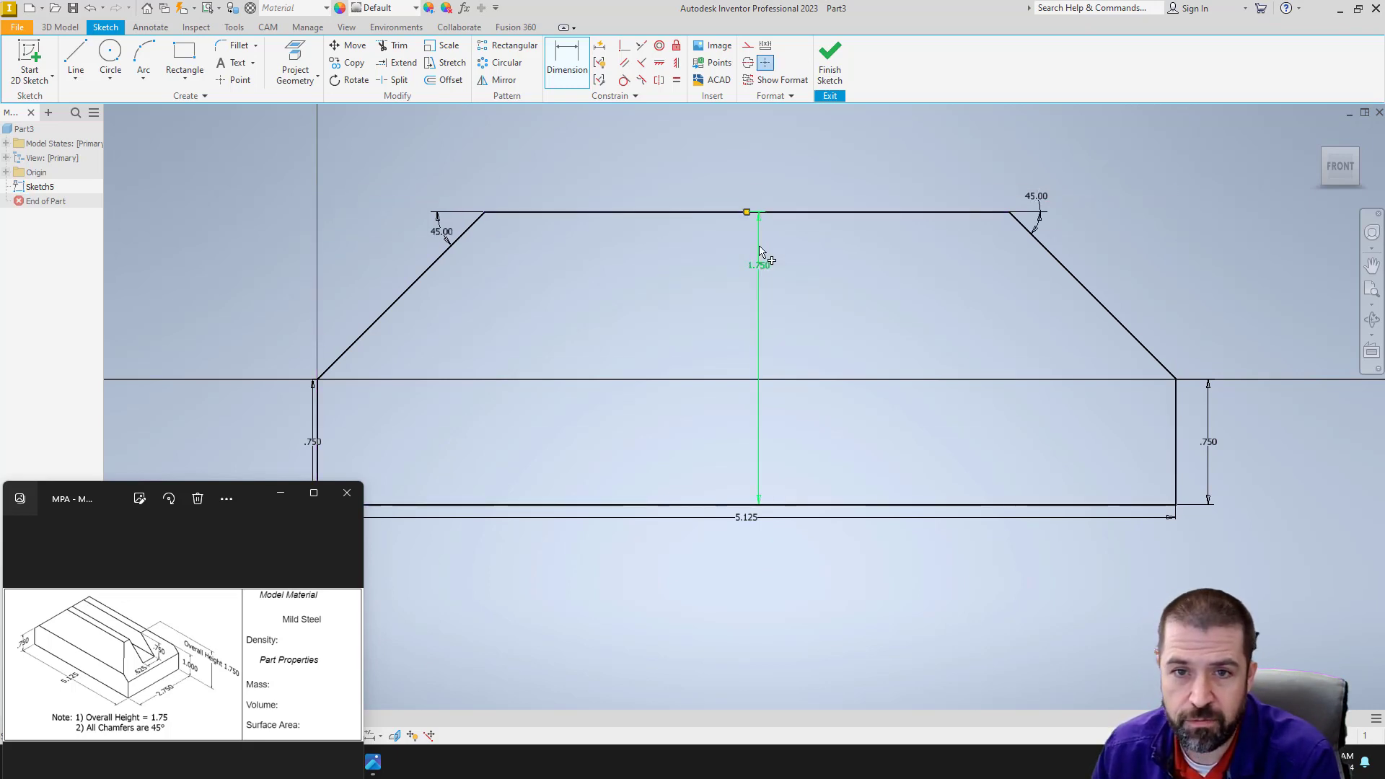
pyautogui.moveTo(527, 391); pyautogui.dragTo(603, 370, button='middle')
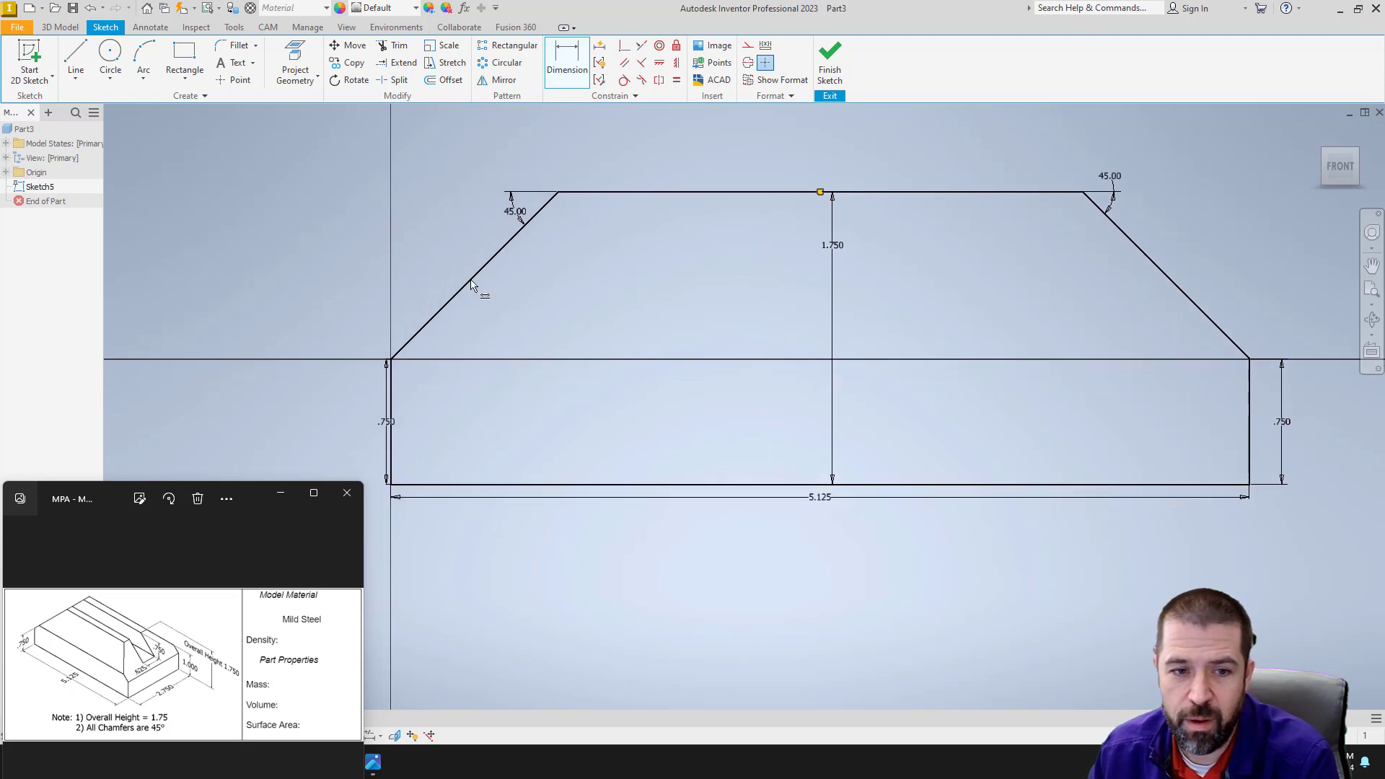
pyautogui.scroll(-3, 946, 306)
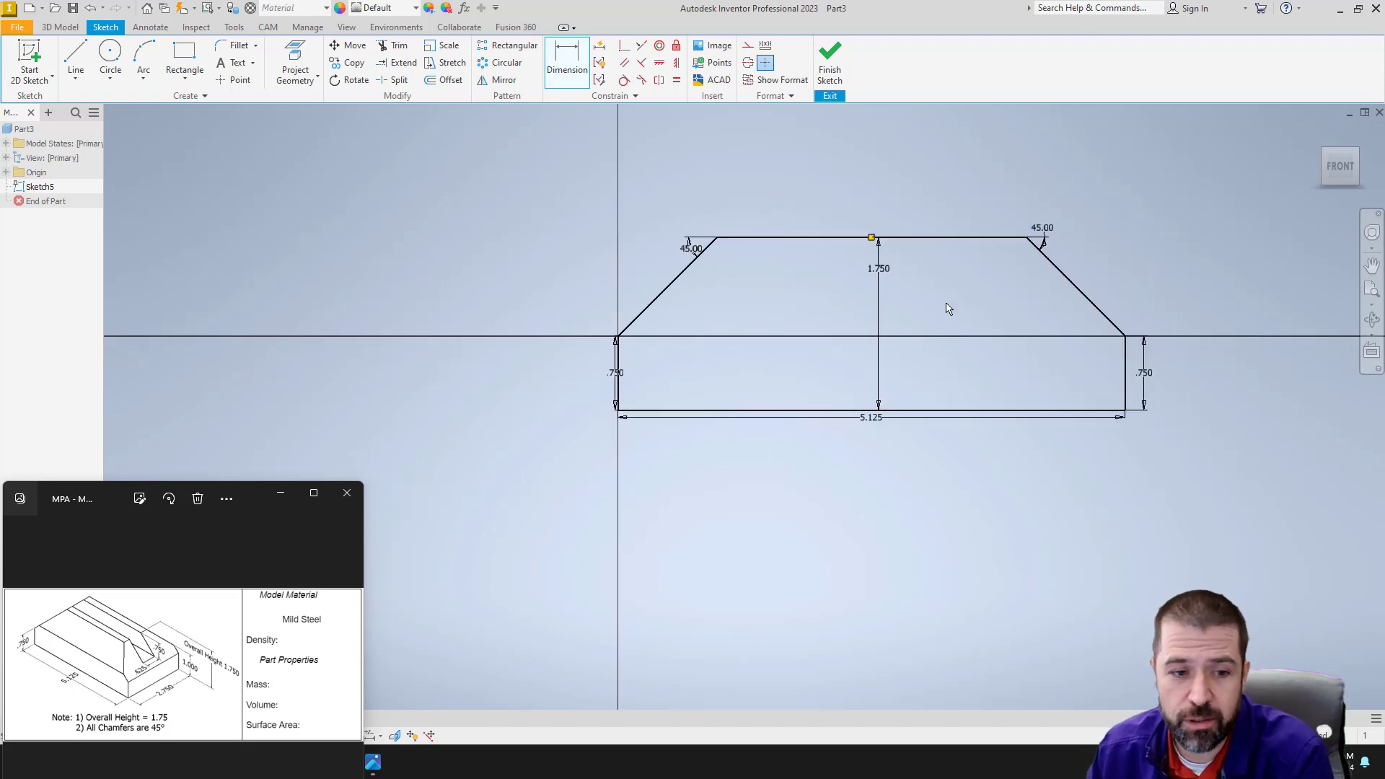
pyautogui.moveTo(944, 307); pyautogui.dragTo(938, 326, button='middle')
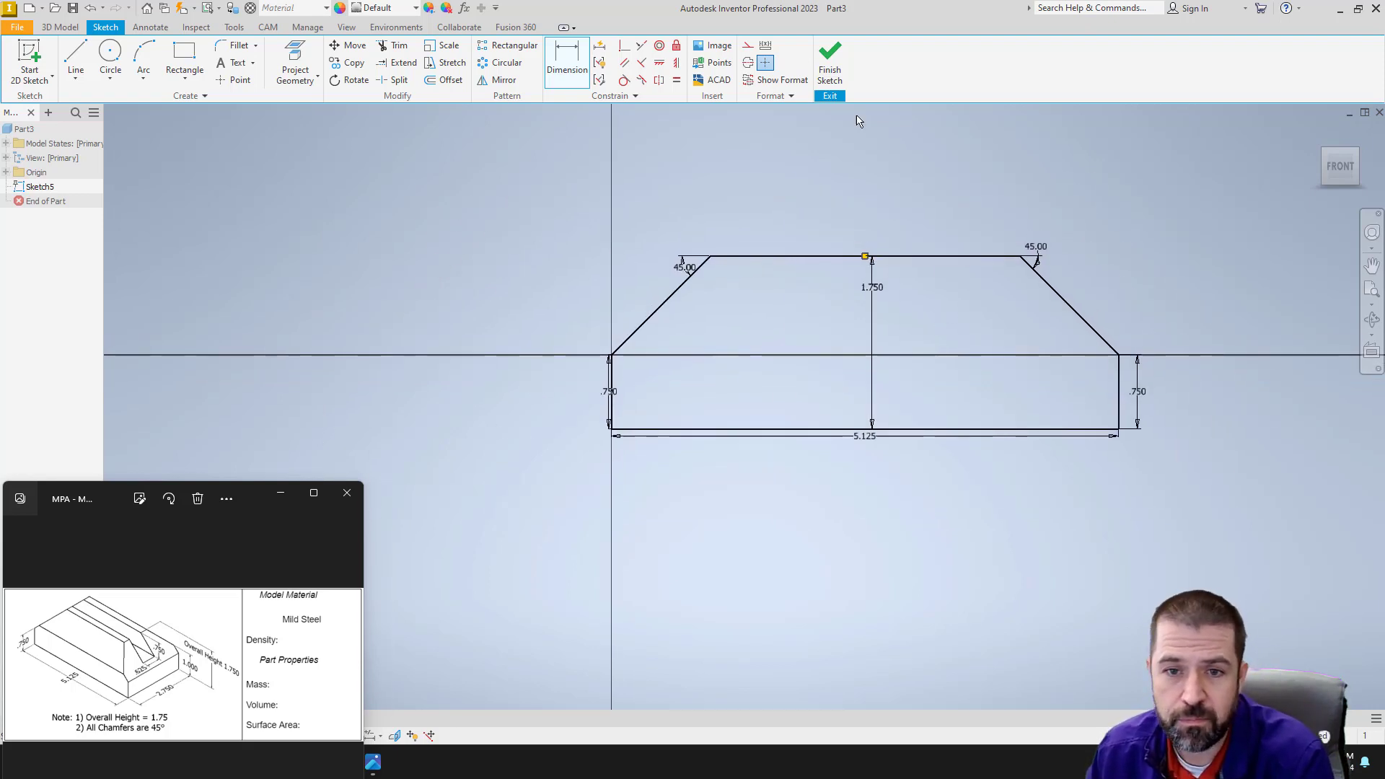
pyautogui.click(841, 62)
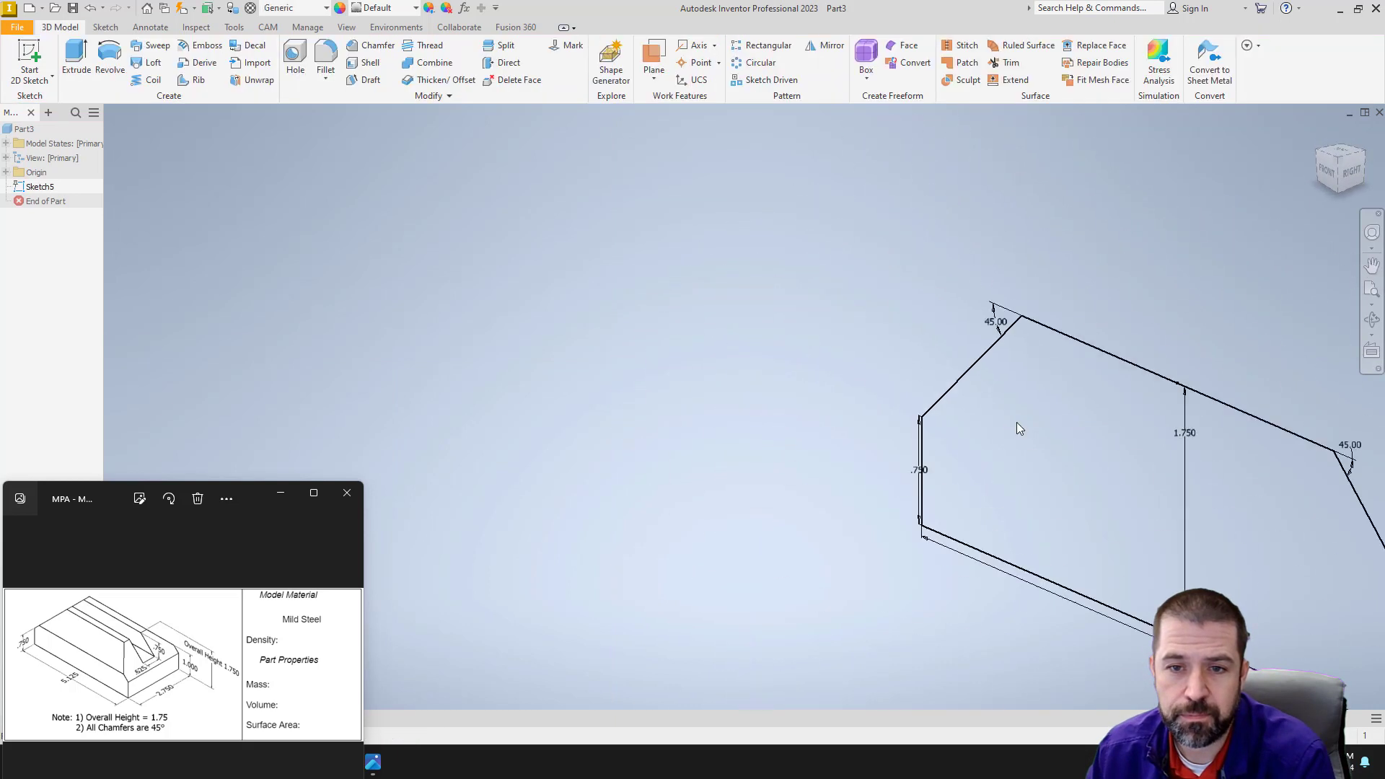
# - Extrude the side profile 2.75 in into a solid block
pyautogui.moveTo(1061, 443)
pyautogui.mouseDown(button='middle')
pyautogui.moveTo(810, 359)
pyautogui.moveTo(699, 368)
pyautogui.mouseUp(button='middle')
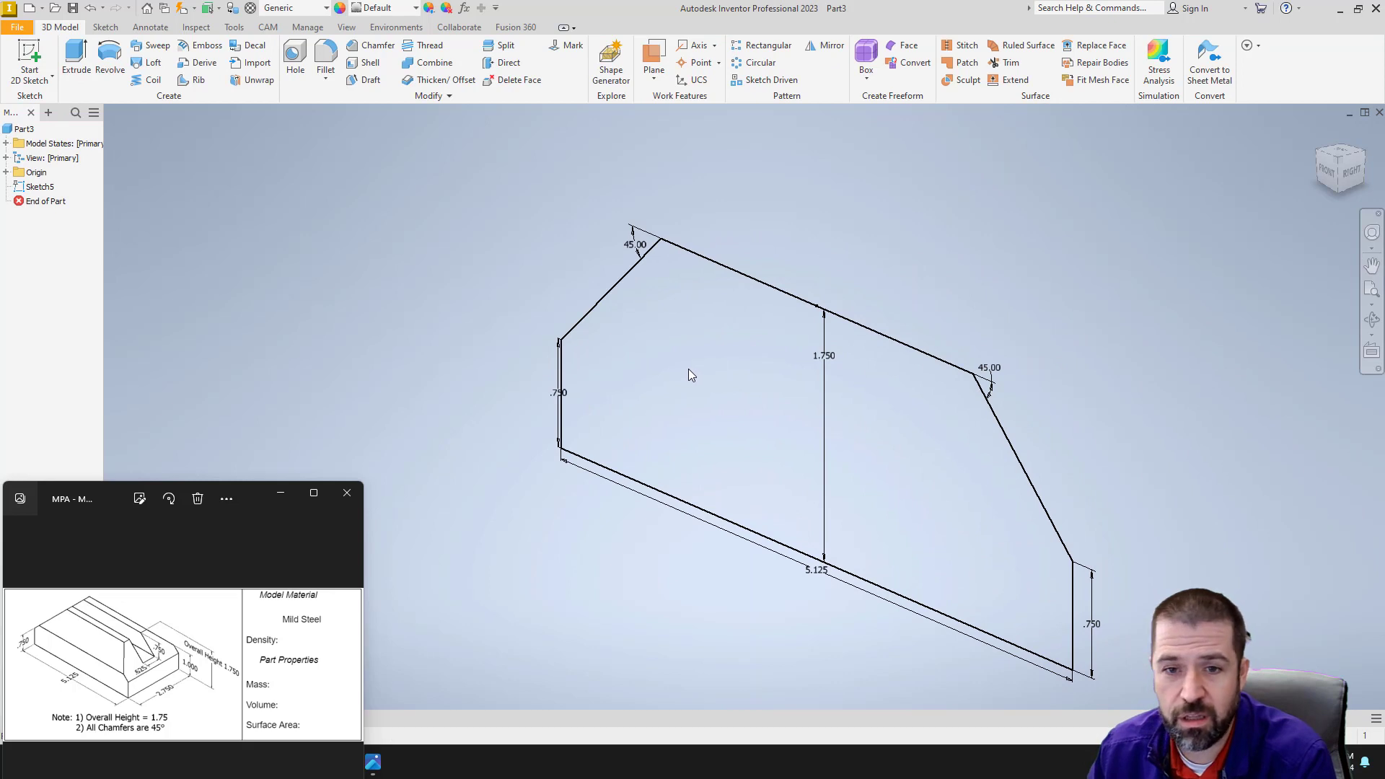
pyautogui.moveTo(688, 374)
pyautogui.mouseDown(button='middle')
pyautogui.moveTo(569, 375)
pyautogui.moveTo(733, 303)
pyautogui.moveTo(605, 363)
pyautogui.mouseUp(button='middle')
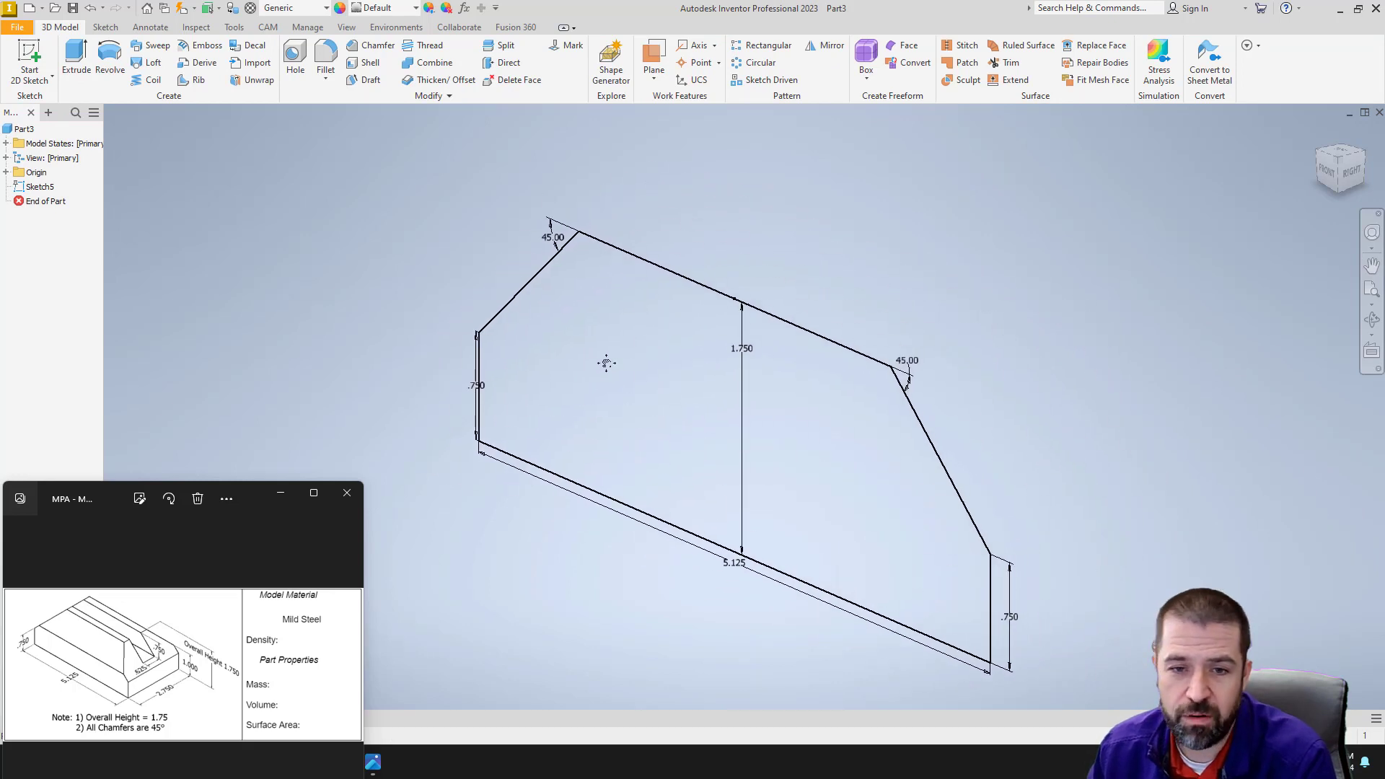
pyautogui.click(72, 57)
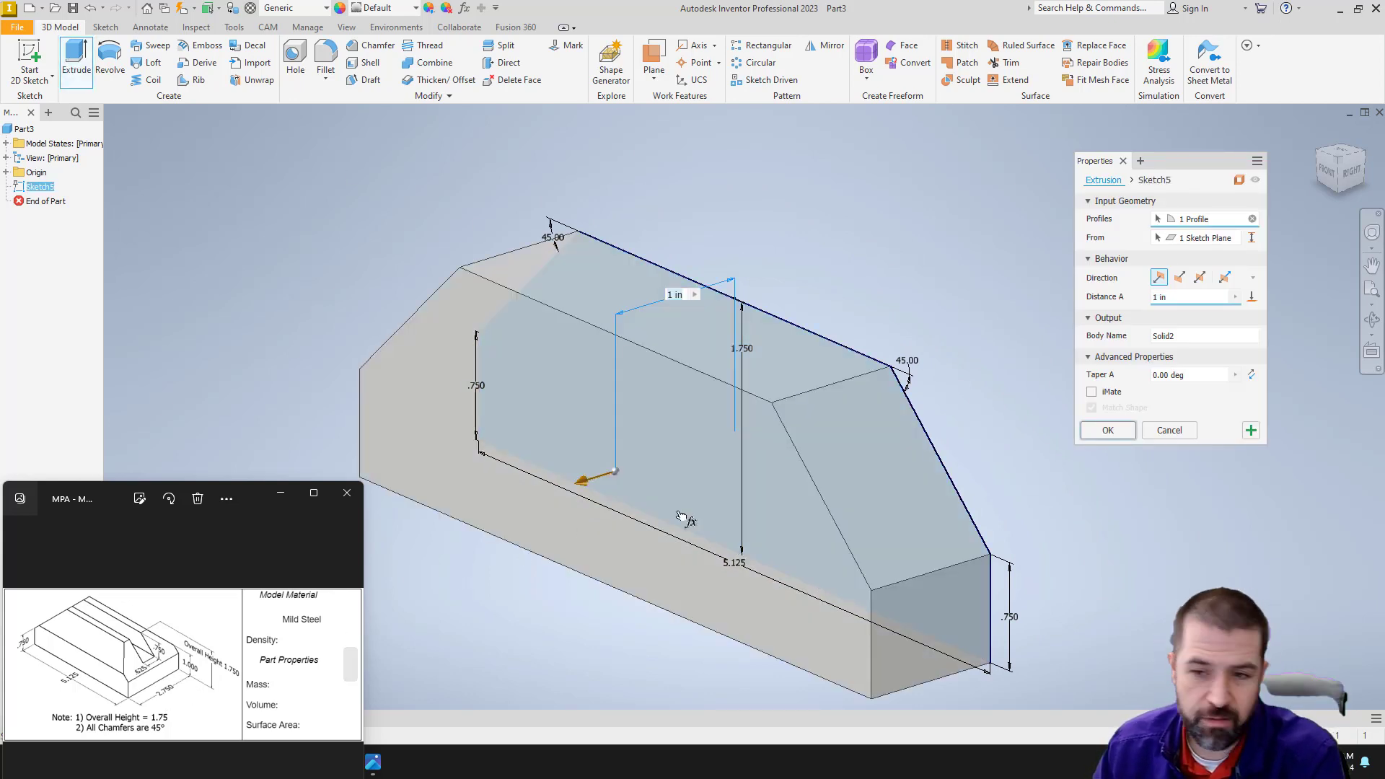
pyautogui.click(1185, 298)
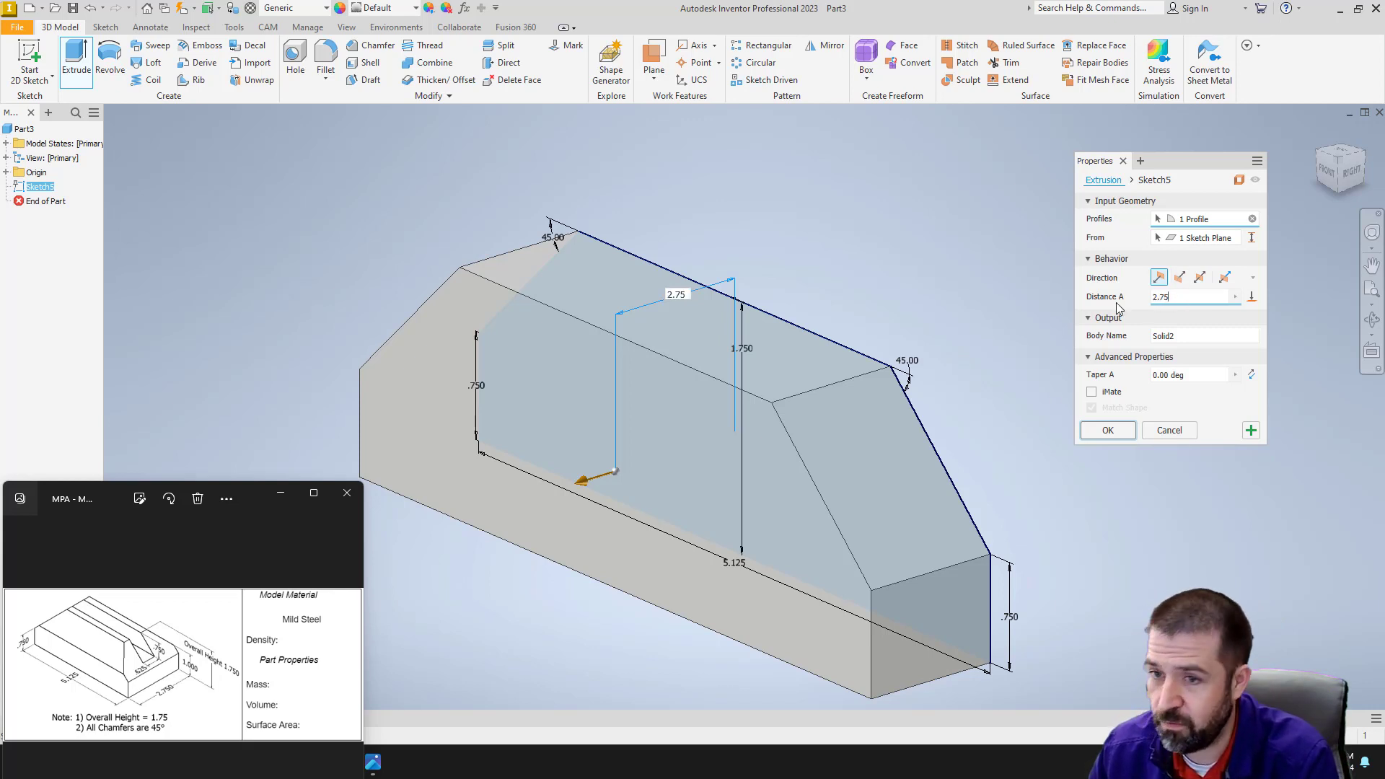
pyautogui.press('Return')
# - Start a sketch on the block's right vertical end face and project the outlines of that face and the sloped face above it
pyautogui.scroll(-3, 975, 451)
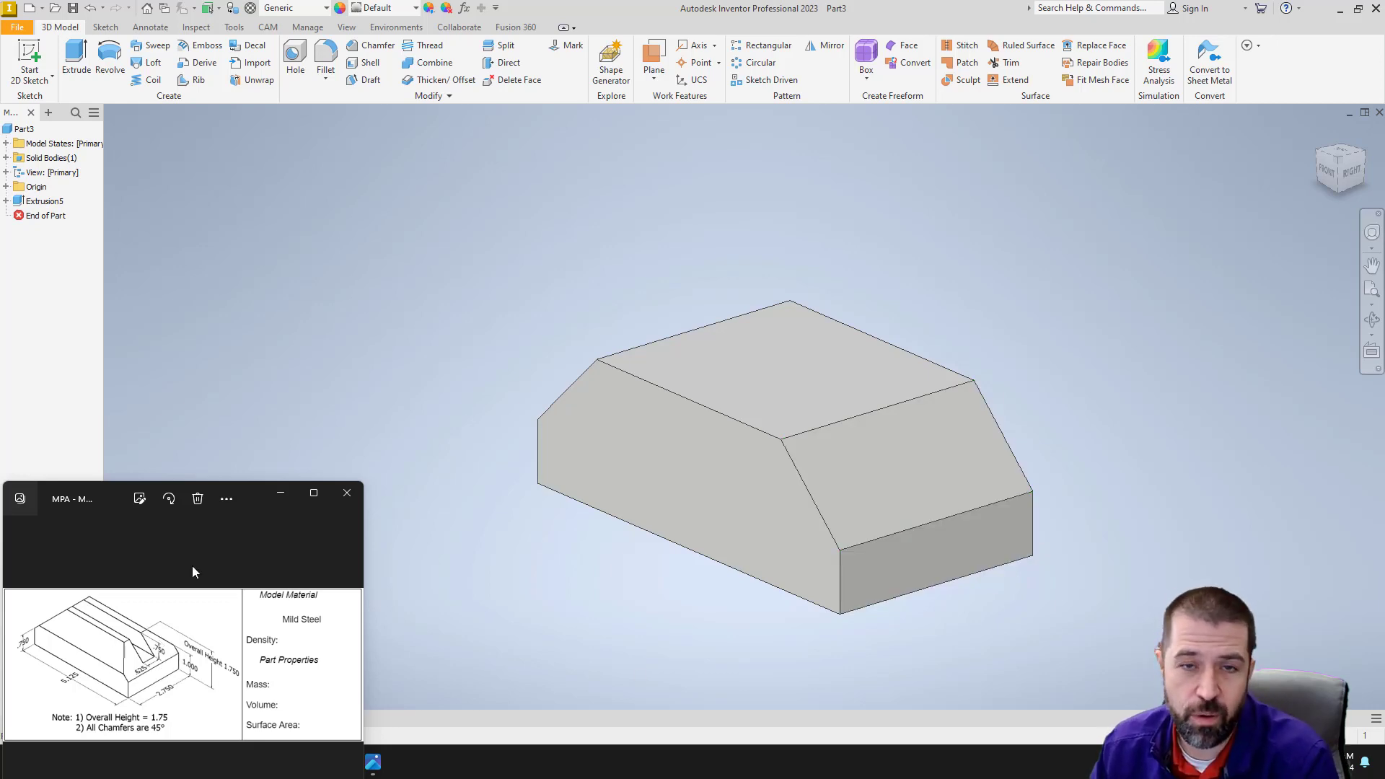
pyautogui.click(31, 54)
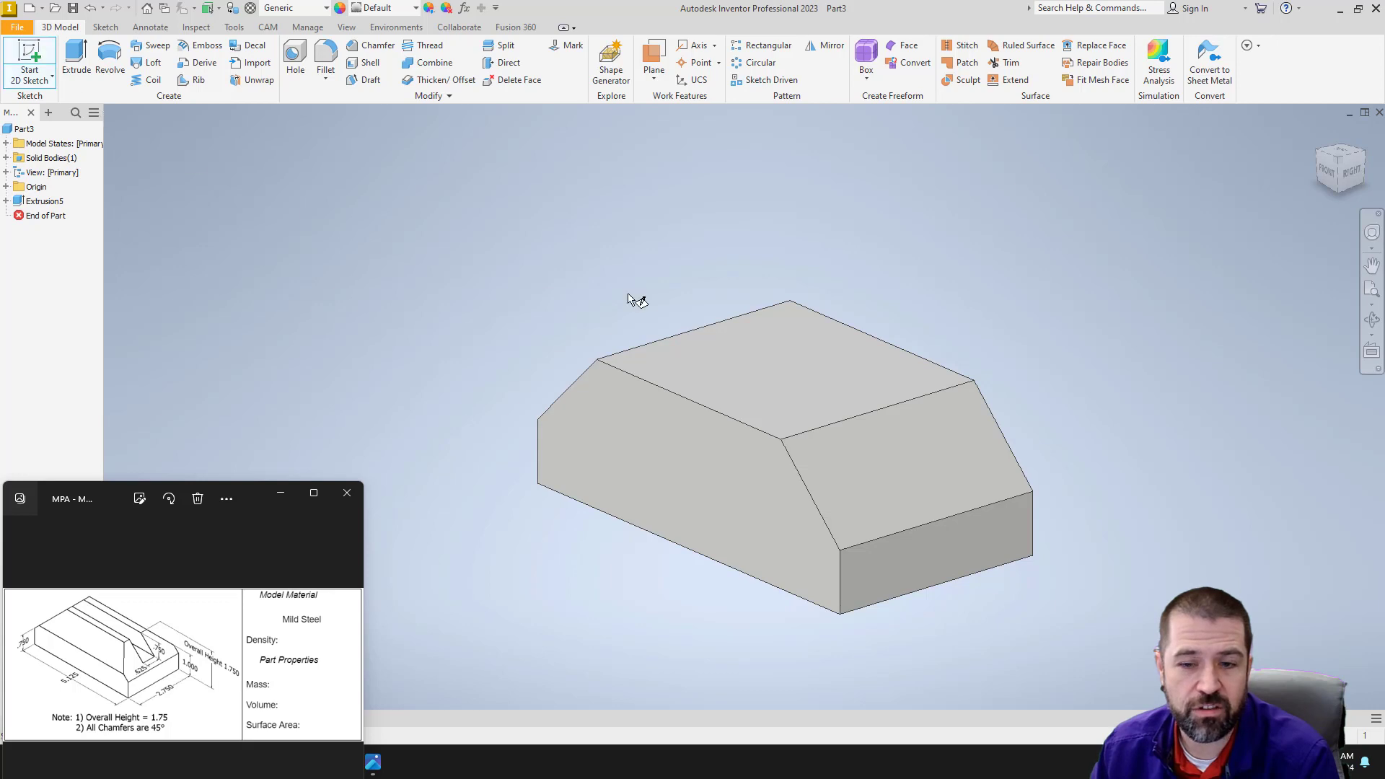
pyautogui.click(927, 553)
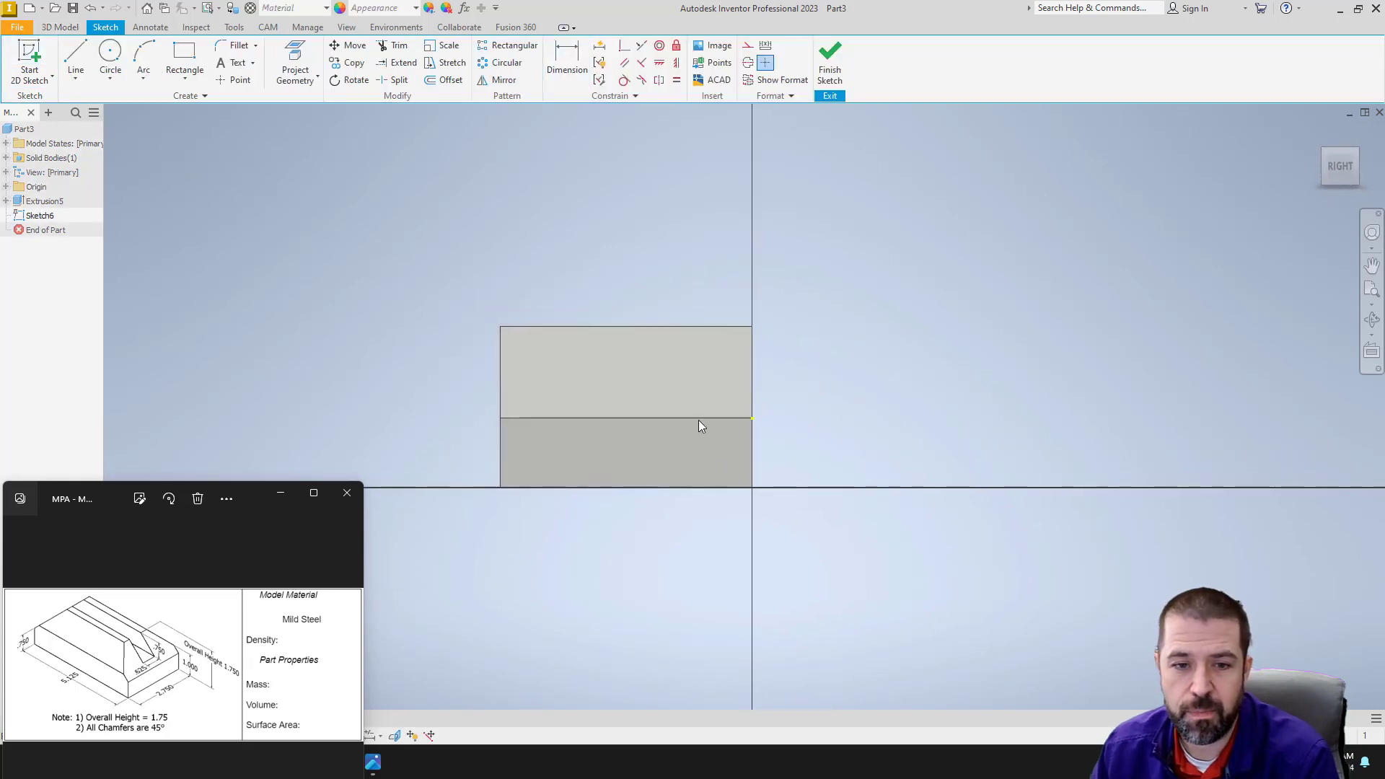
pyautogui.click(295, 65)
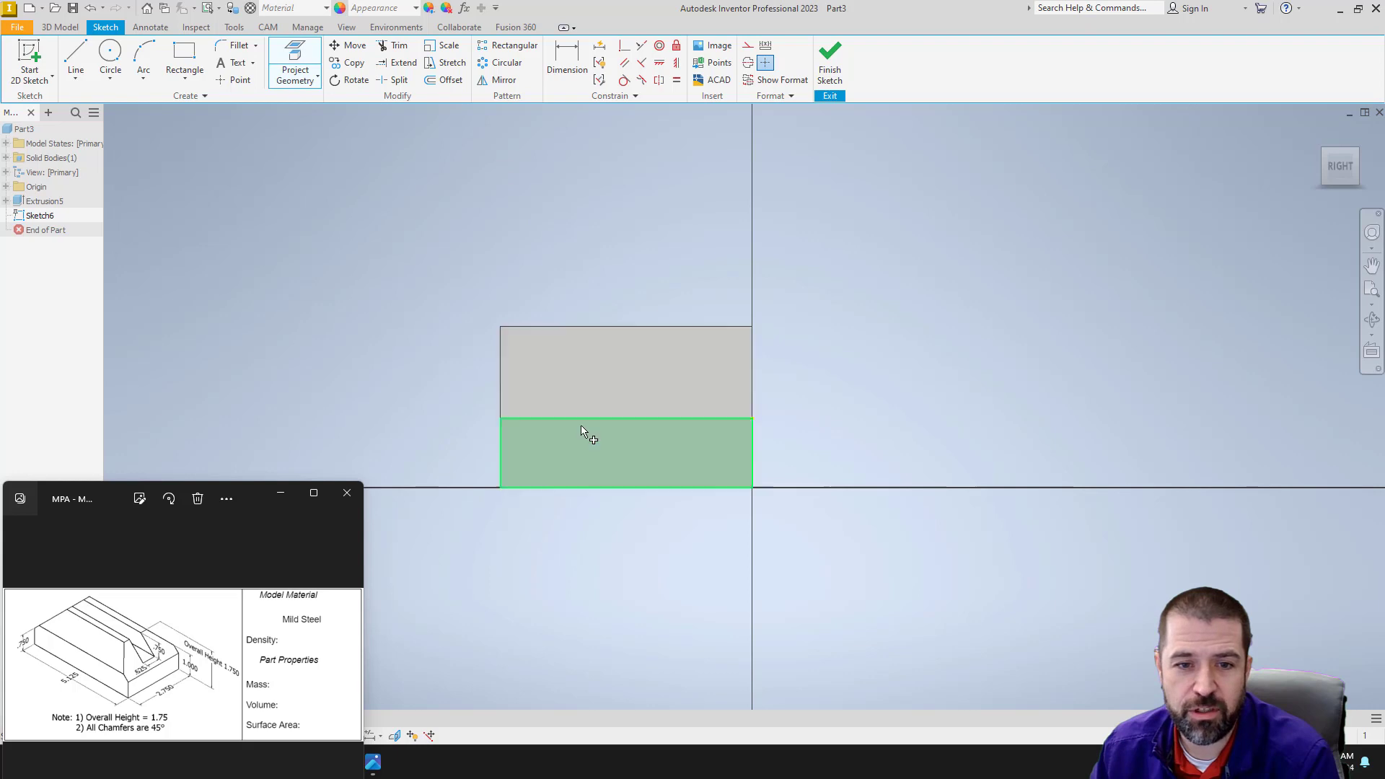
pyautogui.click(584, 445)
pyautogui.click(596, 392)
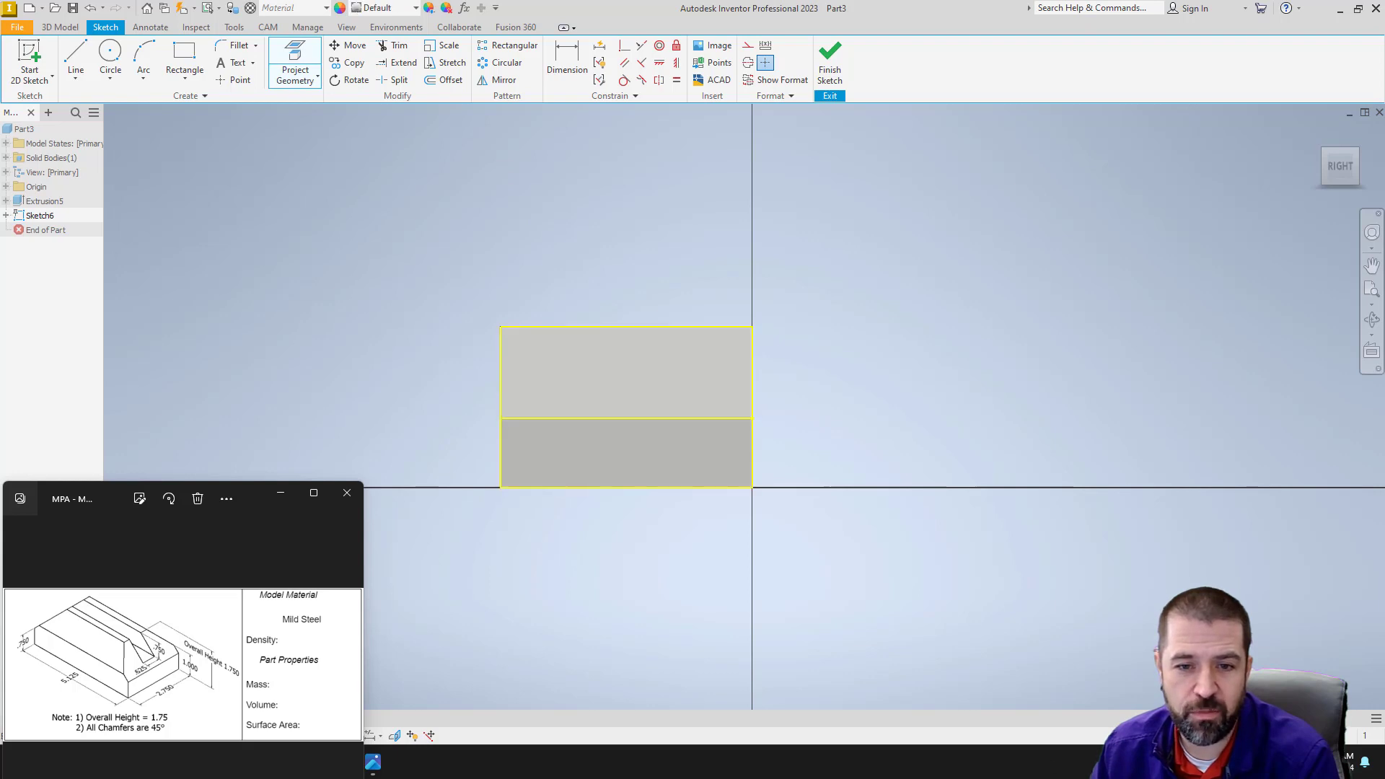
# - Sketch sloped lines across the outline's two upper corners, at about 45 degrees on the left and about 54 degrees on the right
pyautogui.moveTo(1020, 702); pyautogui.dragTo(1036, 691, button='middle')
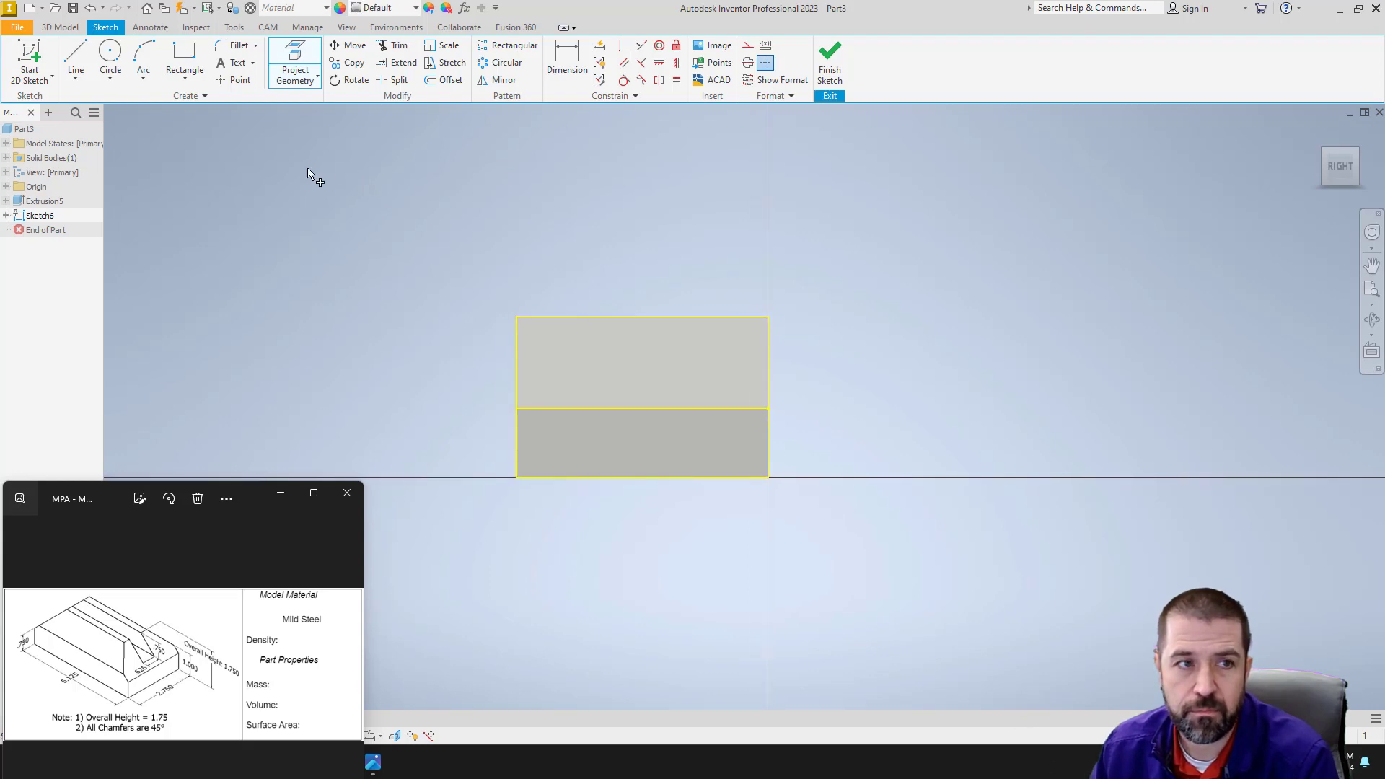
pyautogui.click(73, 58)
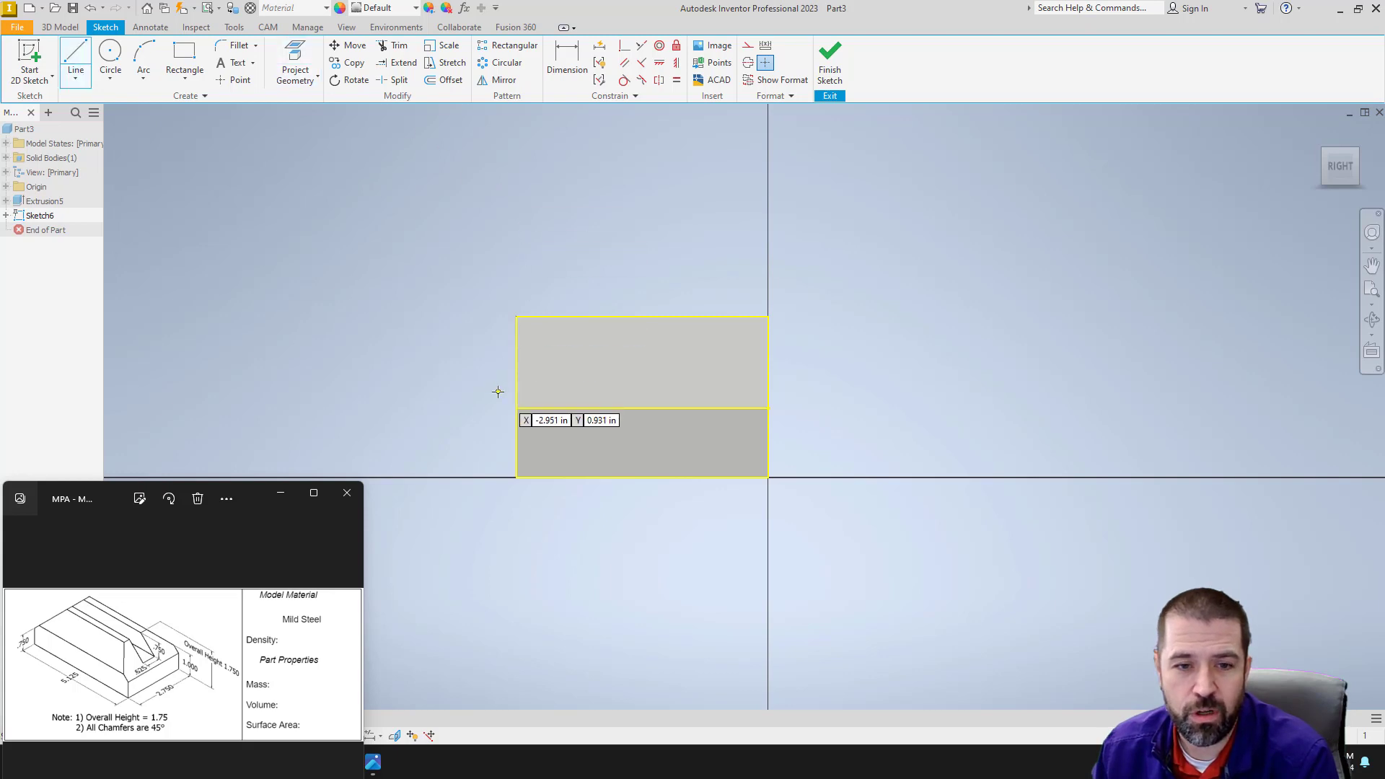
pyautogui.click(516, 316)
pyautogui.click(516, 392)
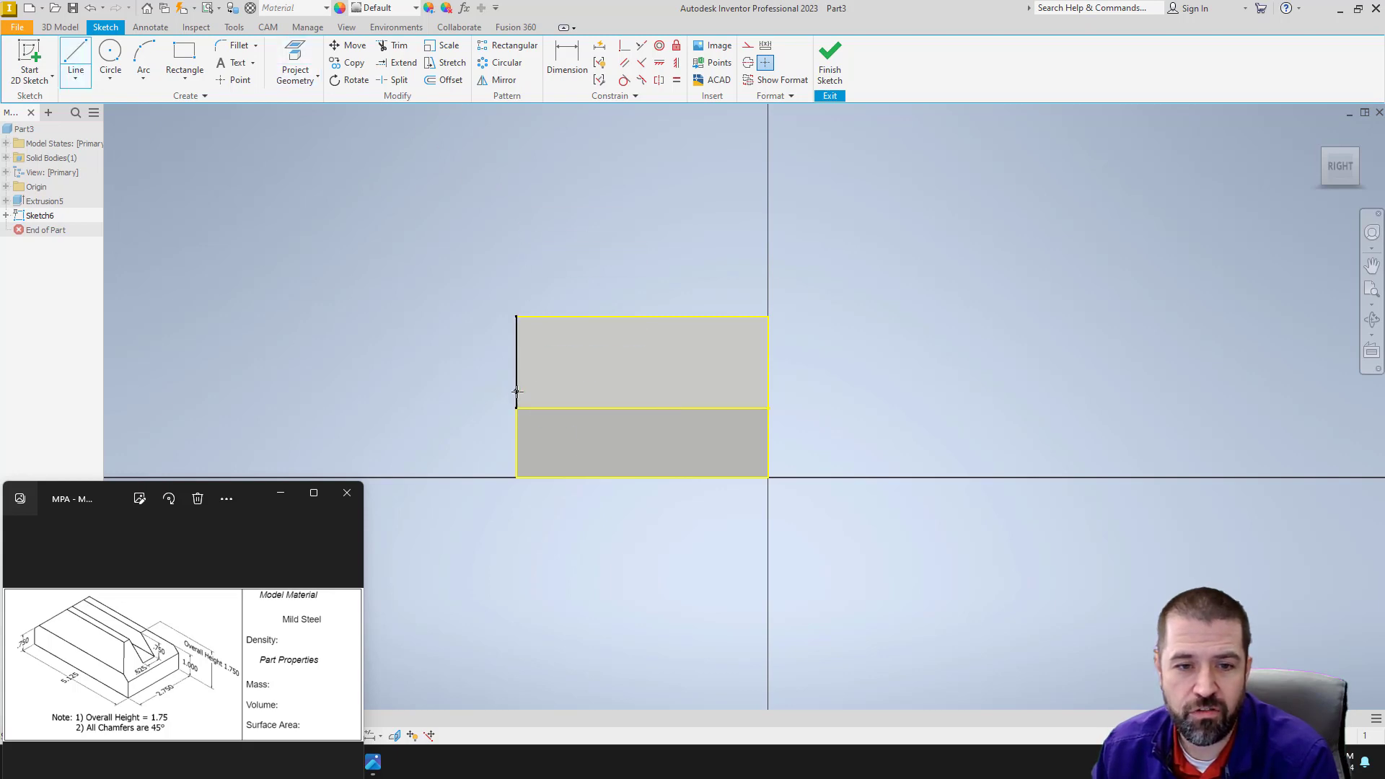
pyautogui.doubleClick(590, 318)
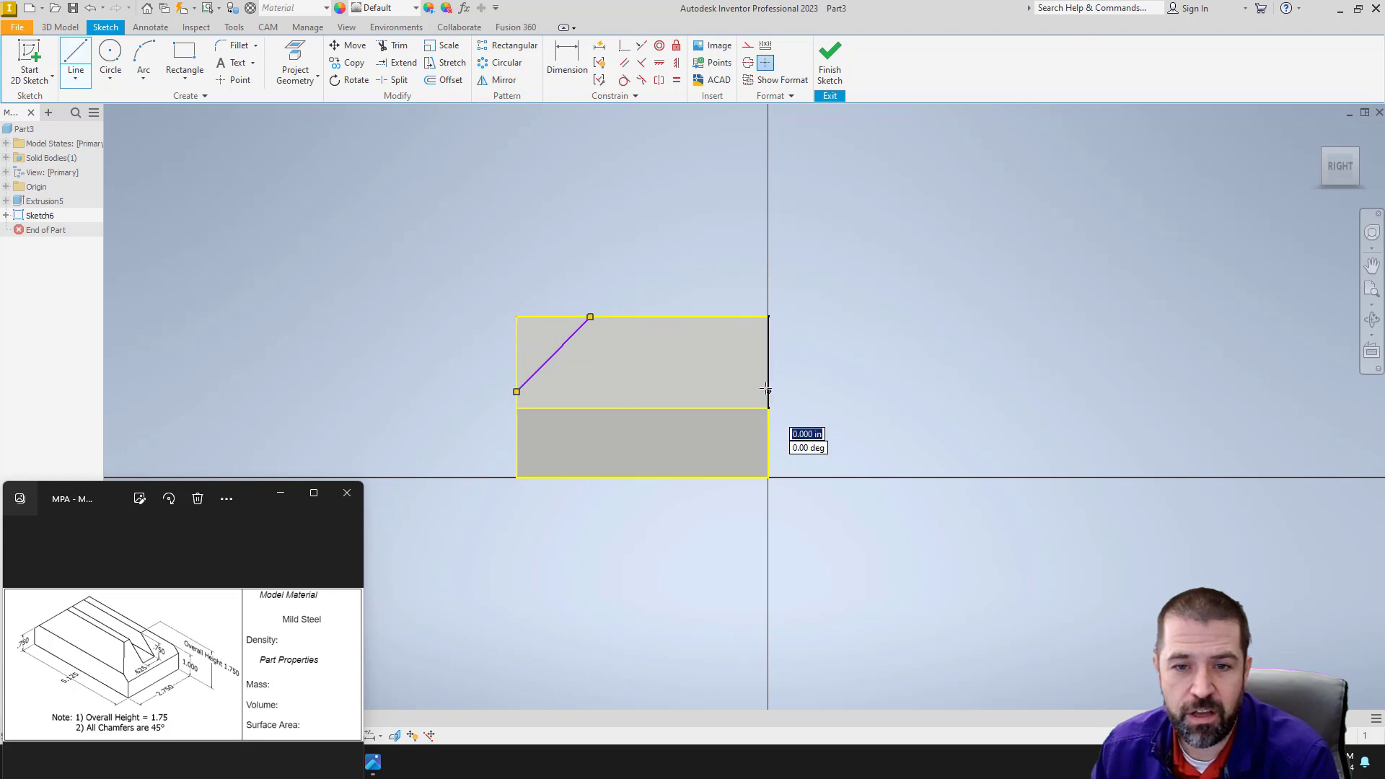
pyautogui.click(713, 316)
pyautogui.doubleClick(768, 391)
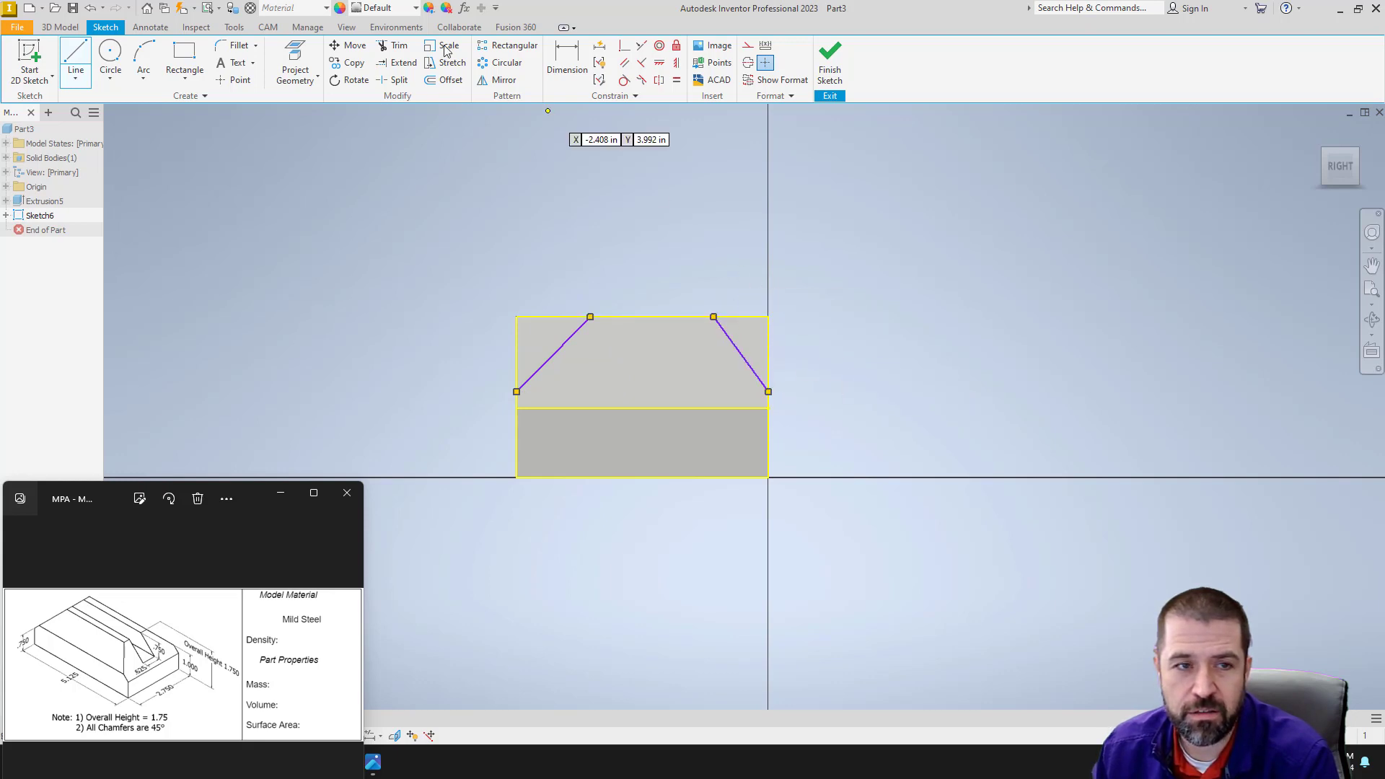
# - Sketch a rectangle about 0.78 in wide and 0.69 in deep down from the top edge, between the two sloped lines
pyautogui.click(185, 58)
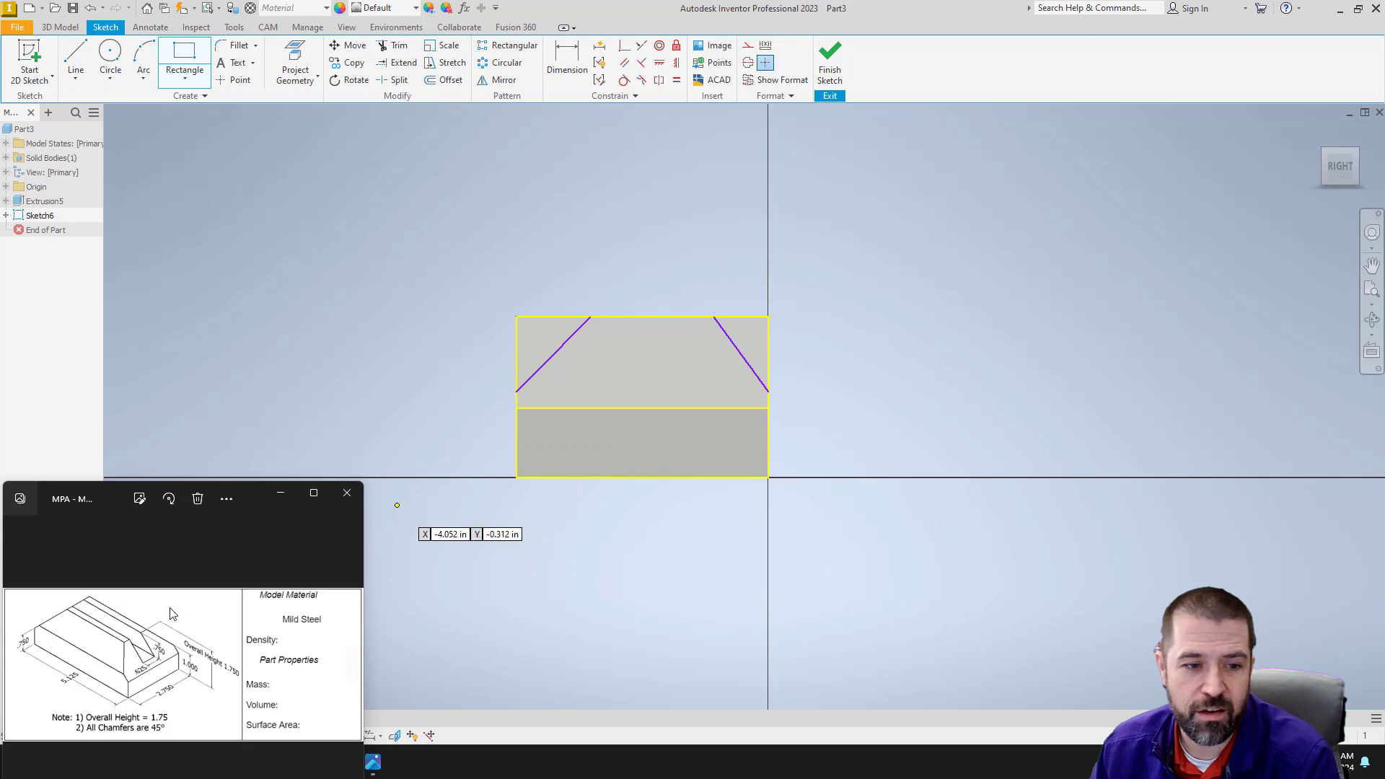
pyautogui.click(611, 316)
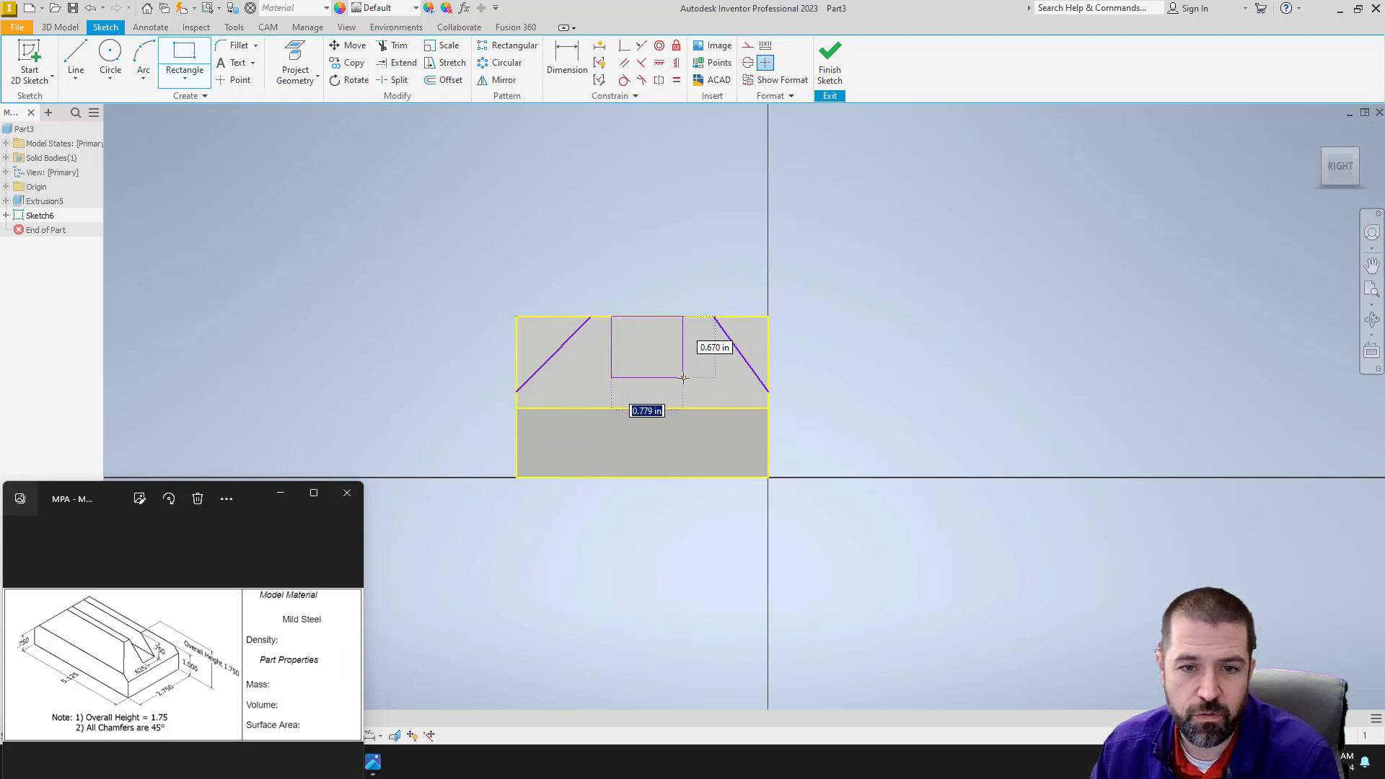
pyautogui.click(683, 380)
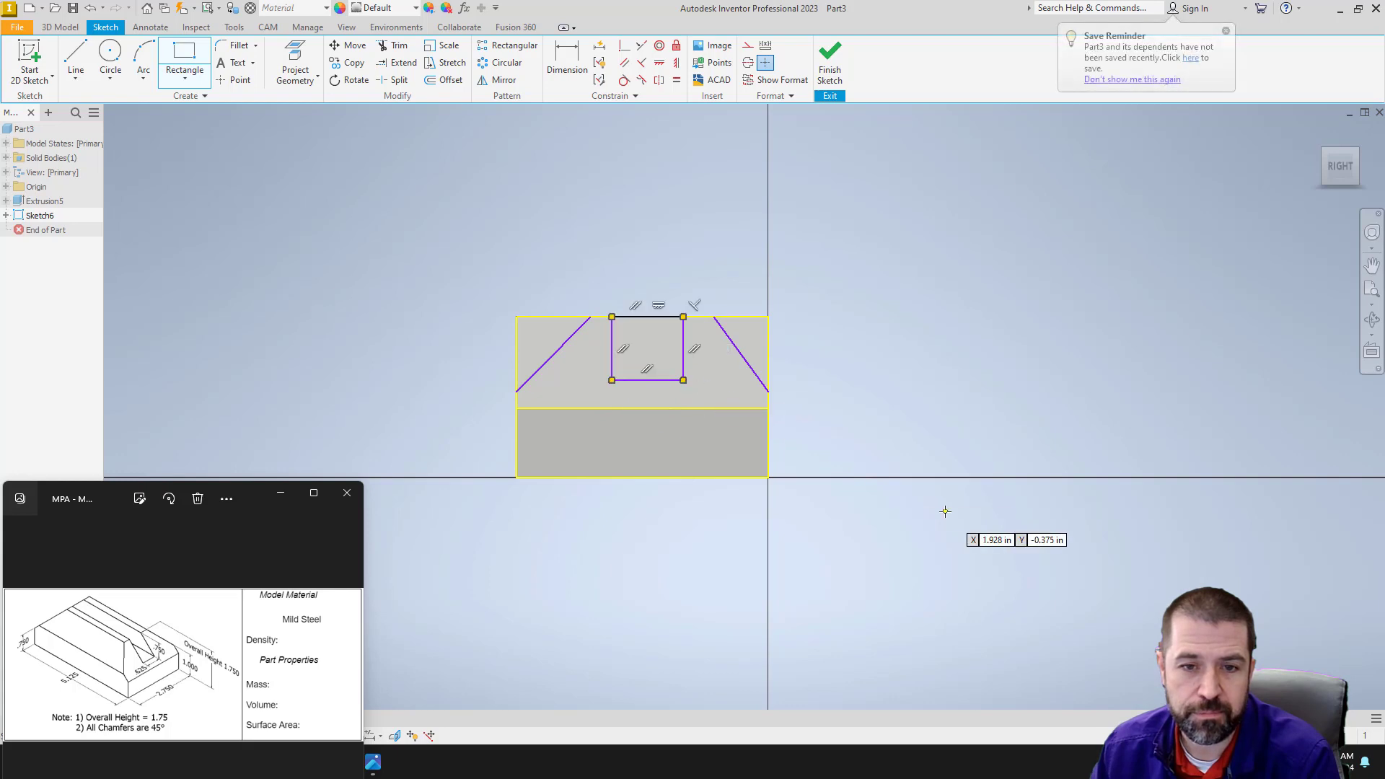
# - Dimension the angle between the top edge and the left sloped line as 45 degrees
pyautogui.click(575, 63)
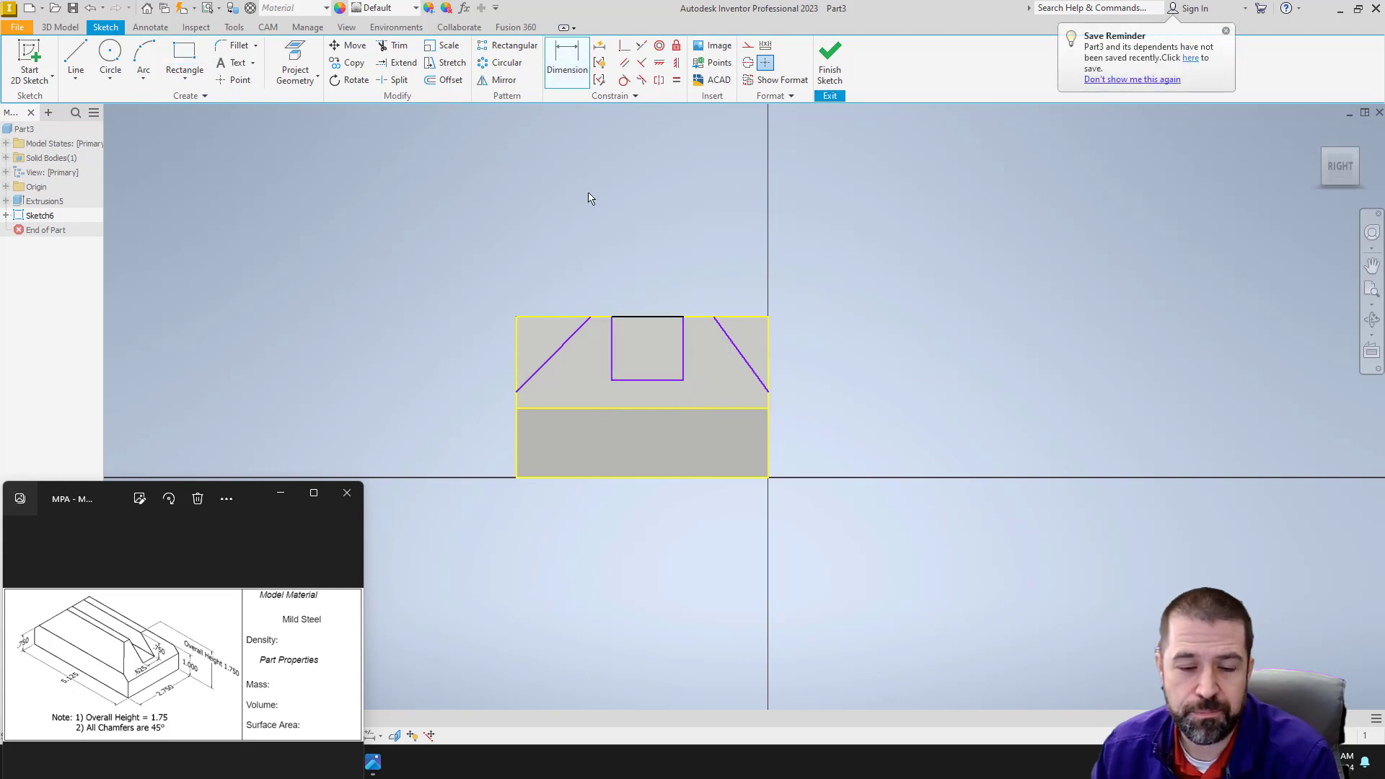
pyautogui.click(601, 317)
pyautogui.click(570, 336)
pyautogui.click(557, 328)
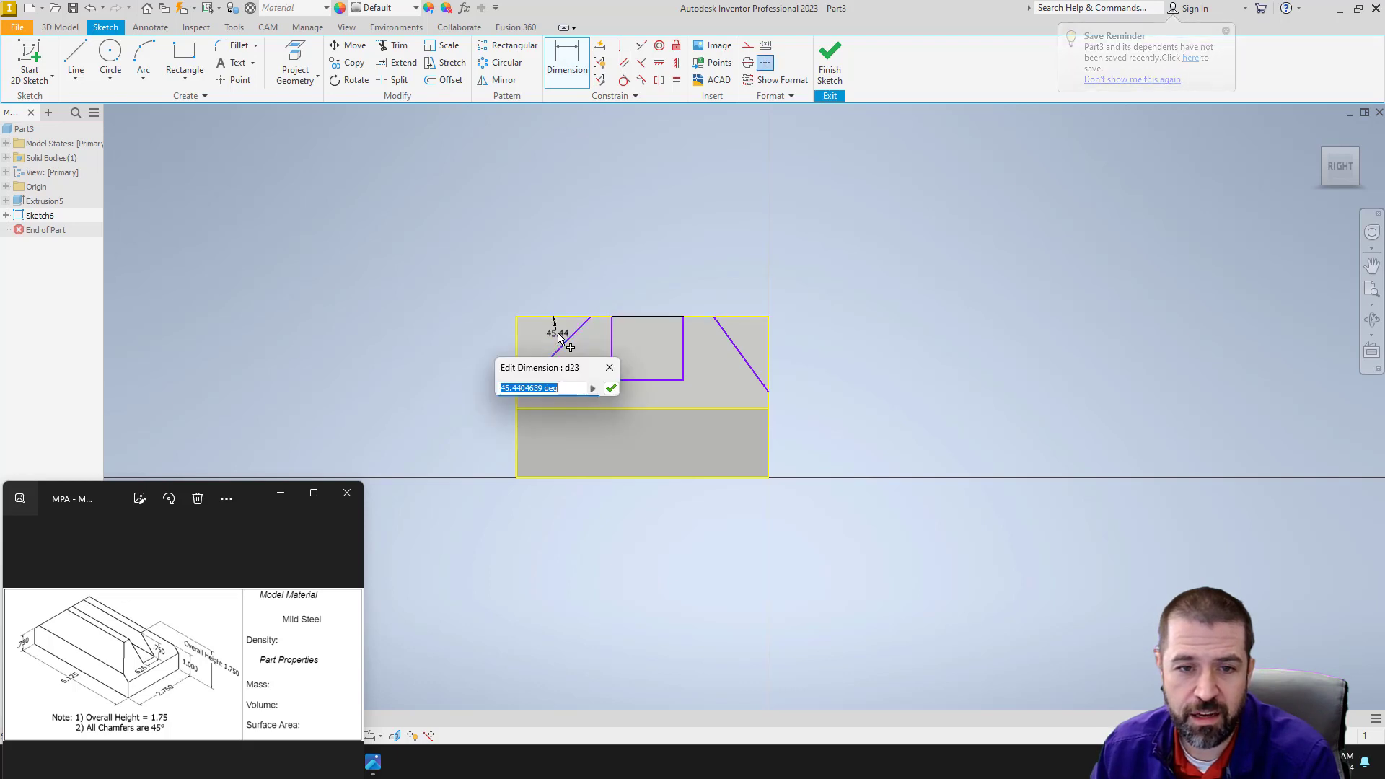
pyautogui.write('45')
pyautogui.press('Return')
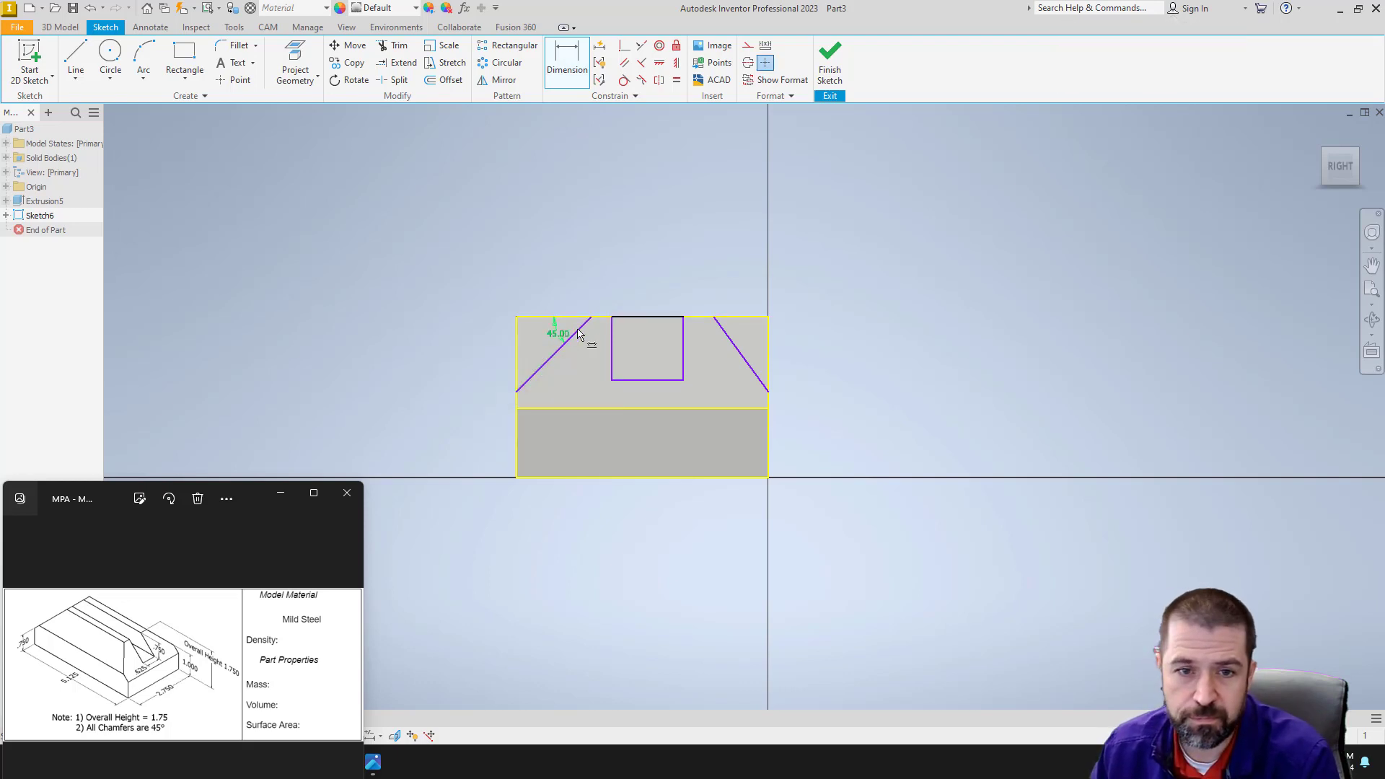
# - Dimension the angle between the top edge and the right sloped line as 45 degrees
pyautogui.click(557, 318)
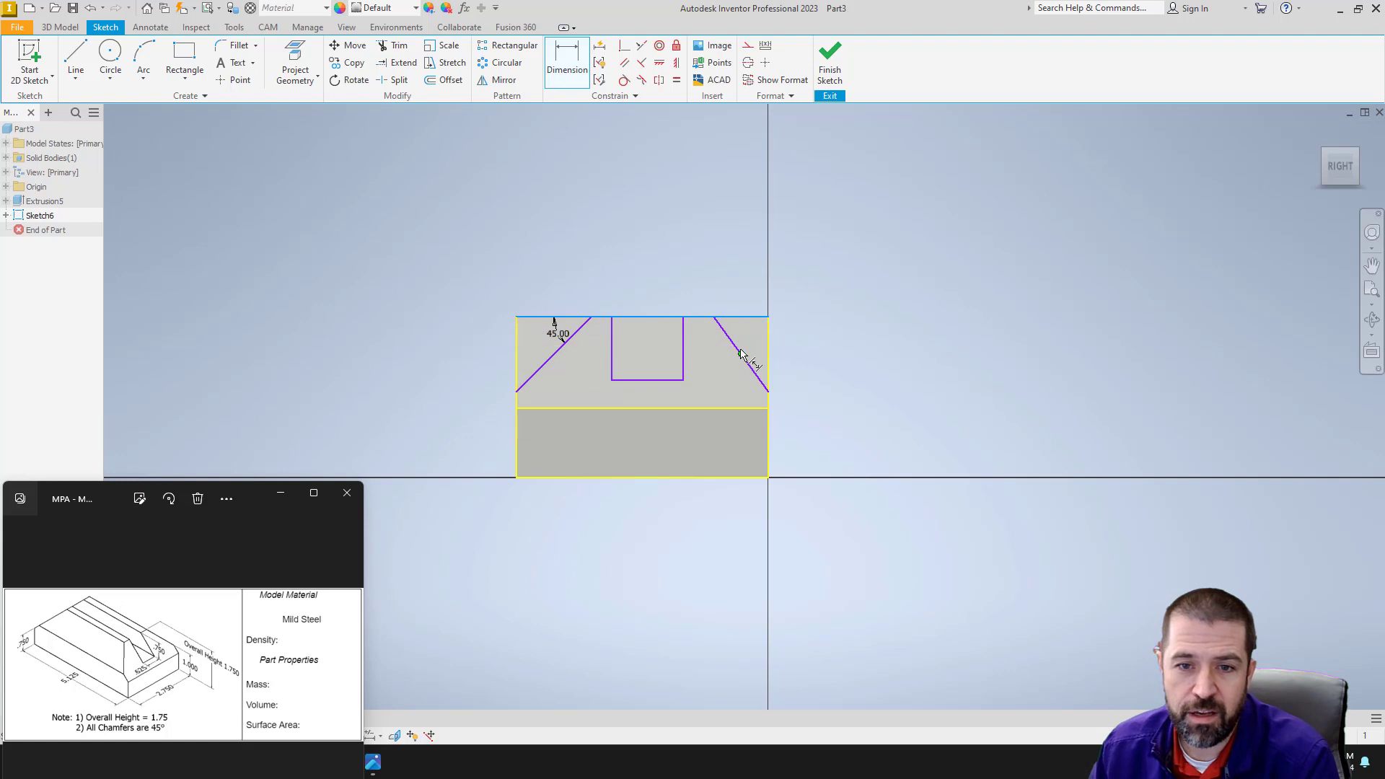
pyautogui.click(741, 353)
pyautogui.click(741, 344)
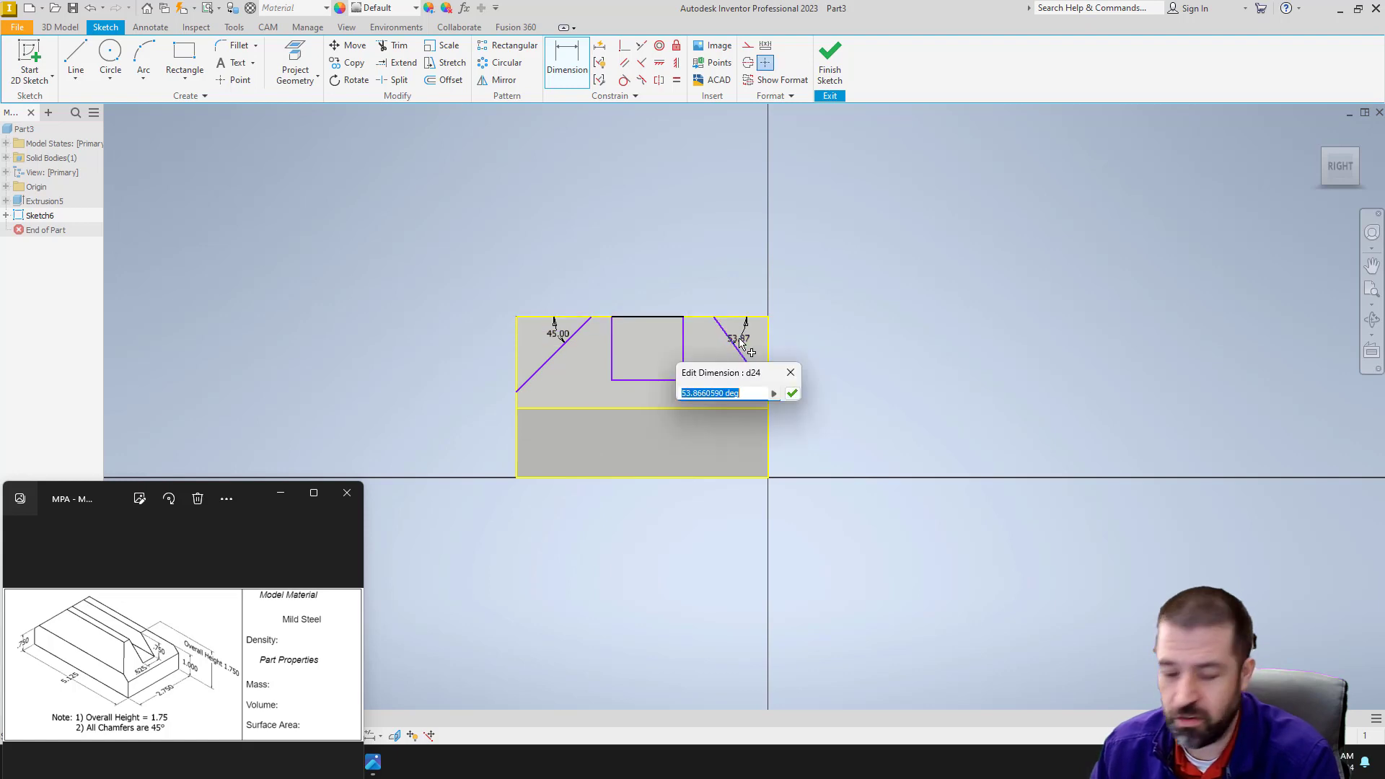
pyautogui.write('45')
pyautogui.press('Return')
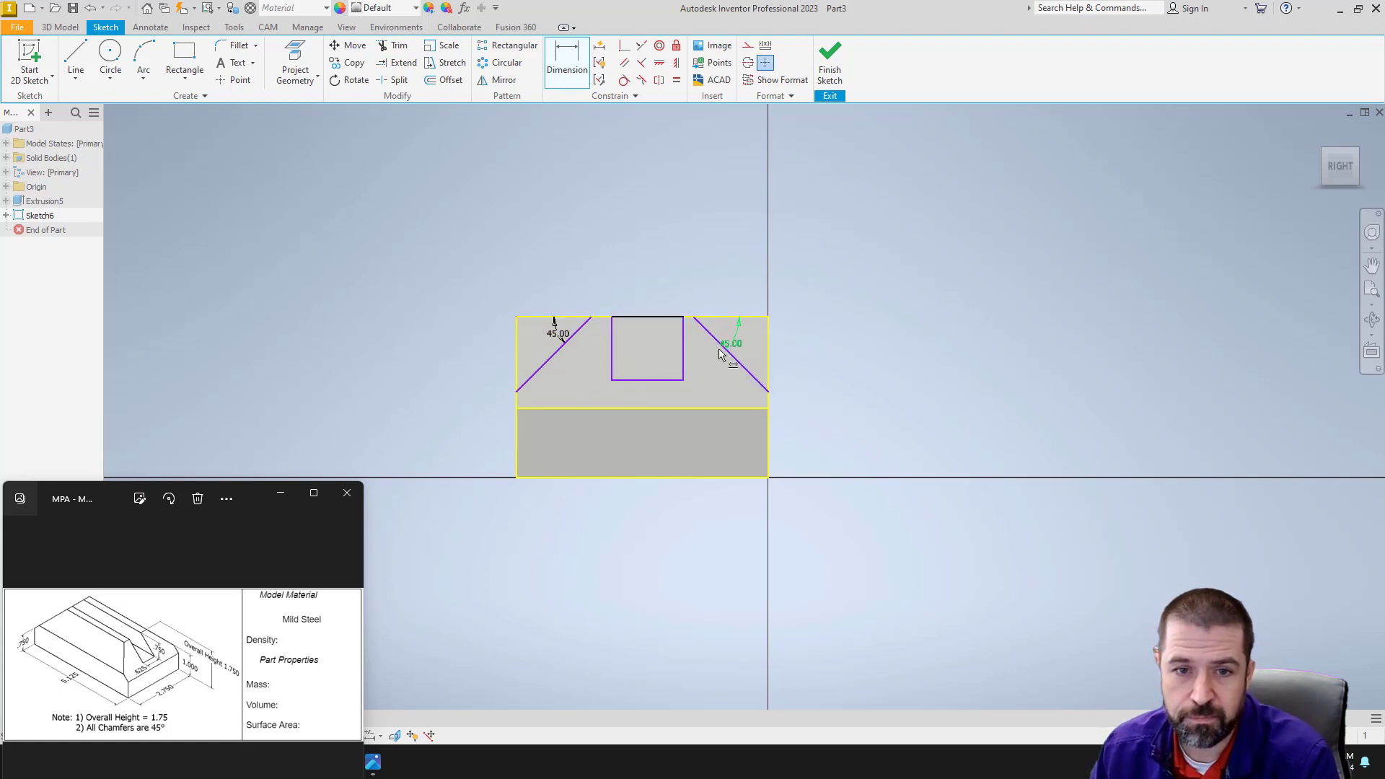
# - Dimension the rectangle as 0.75 in deep and 0.625 in wide
pyautogui.click(683, 365)
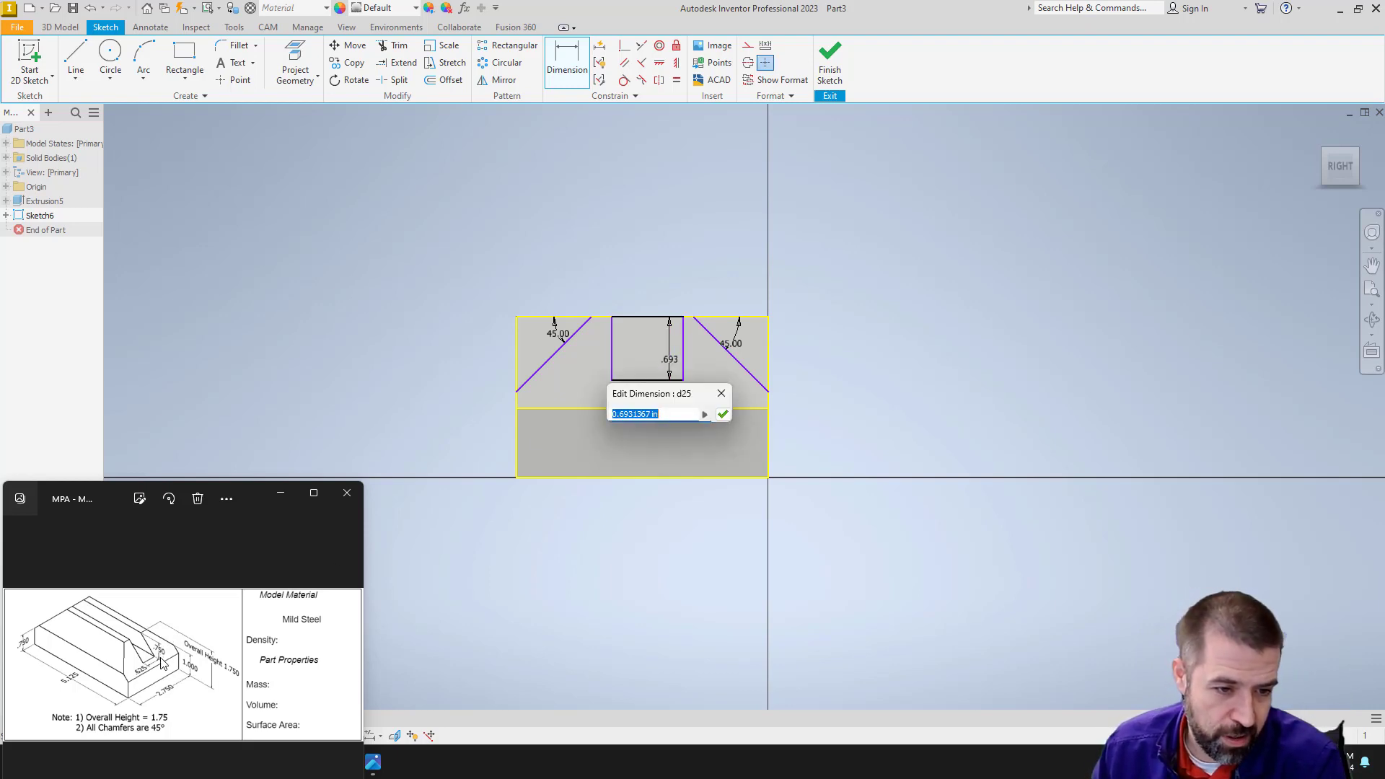
pyautogui.write('.75')
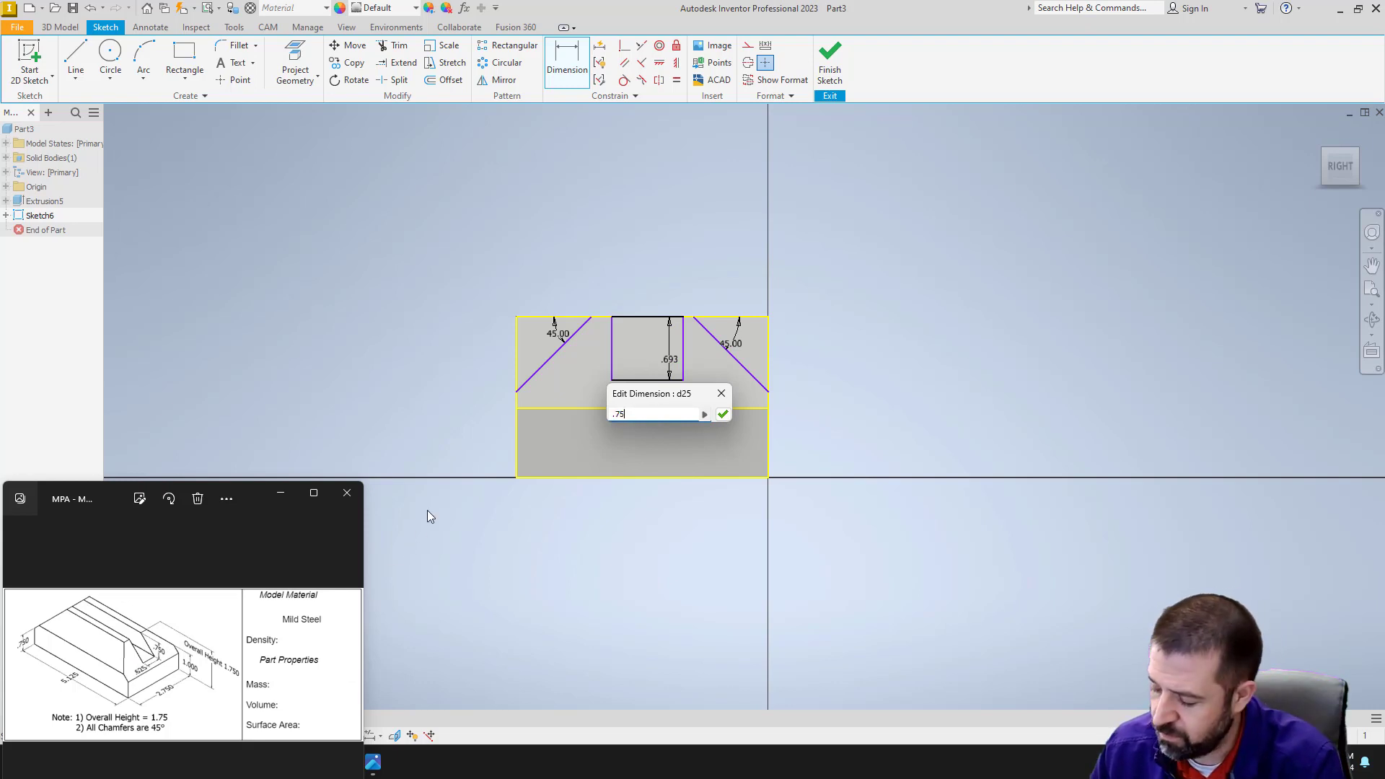
pyautogui.press('Return')
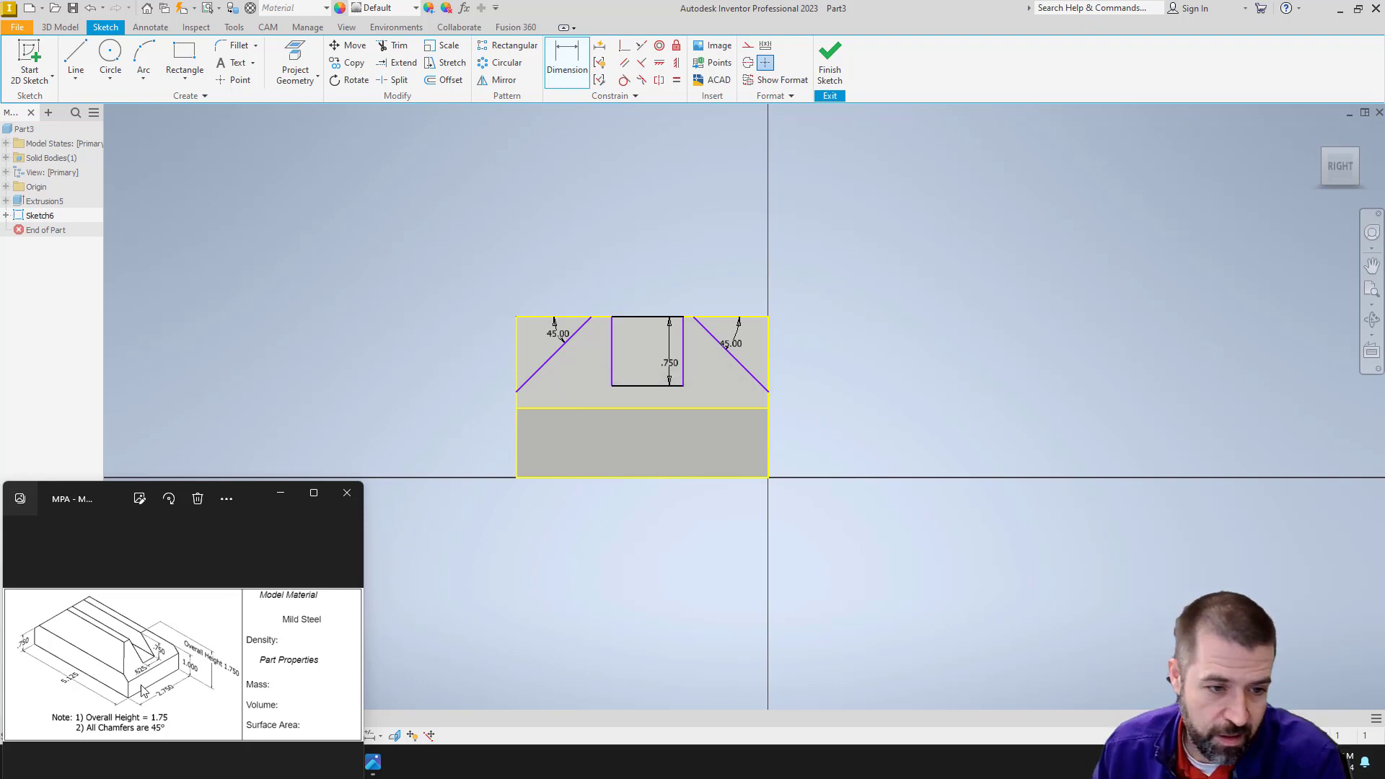
pyautogui.click(636, 385)
pyautogui.click(635, 376)
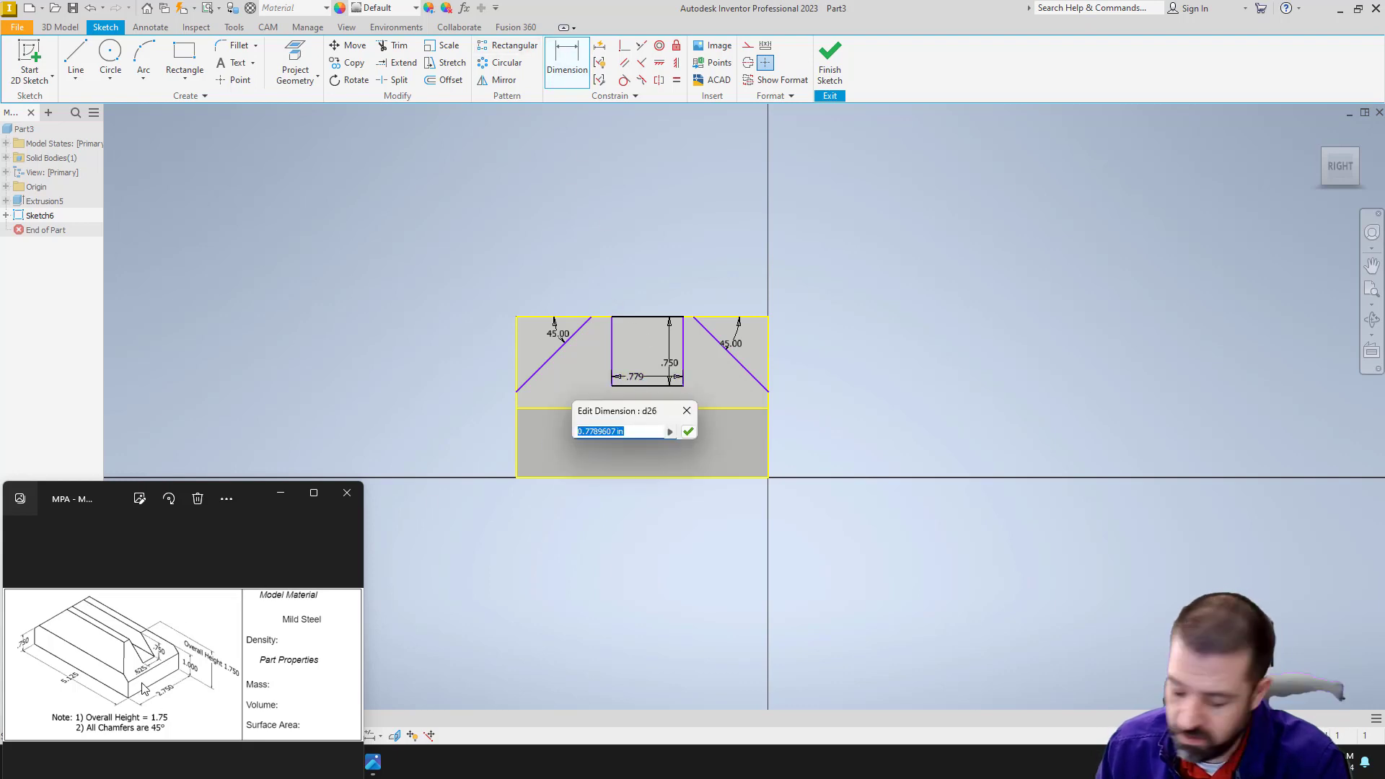
pyautogui.write('.625')
pyautogui.press('Return')
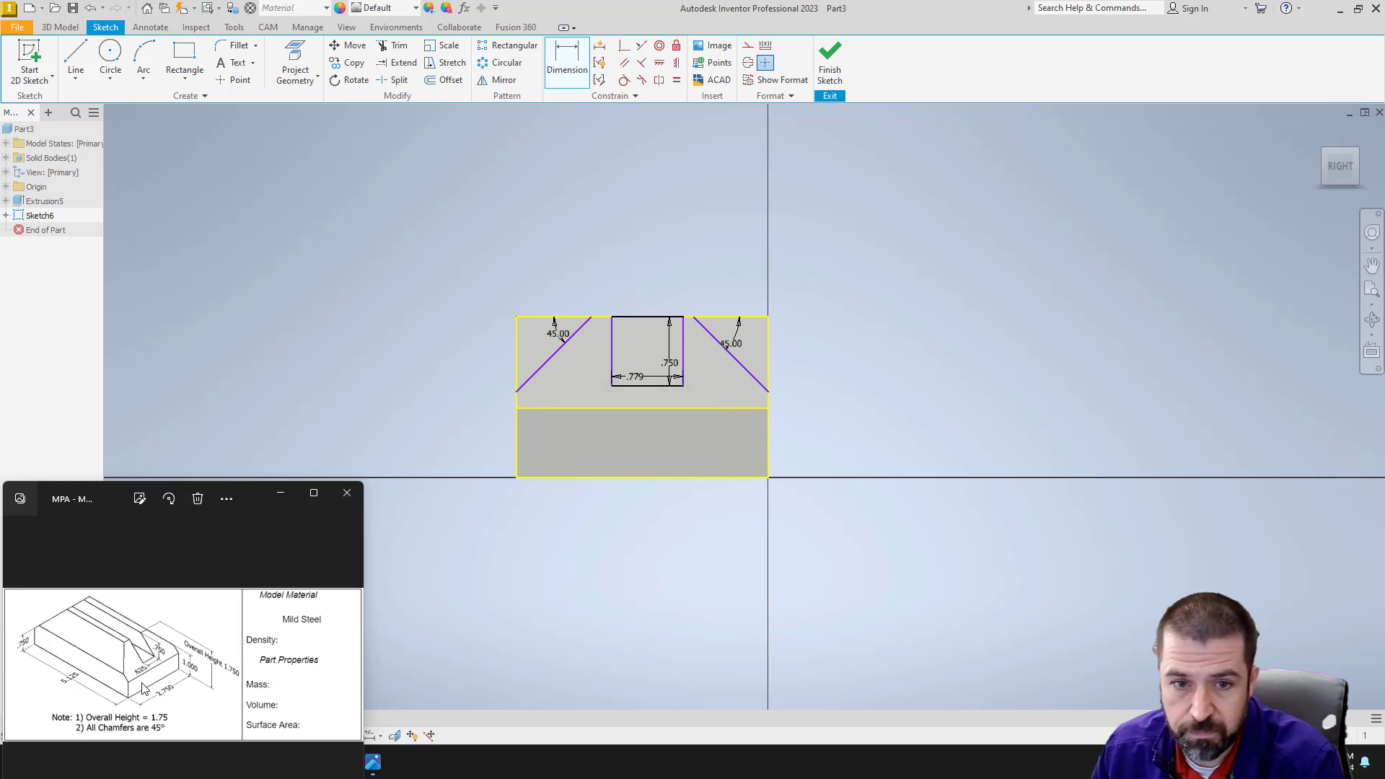
pyautogui.press('Escape')
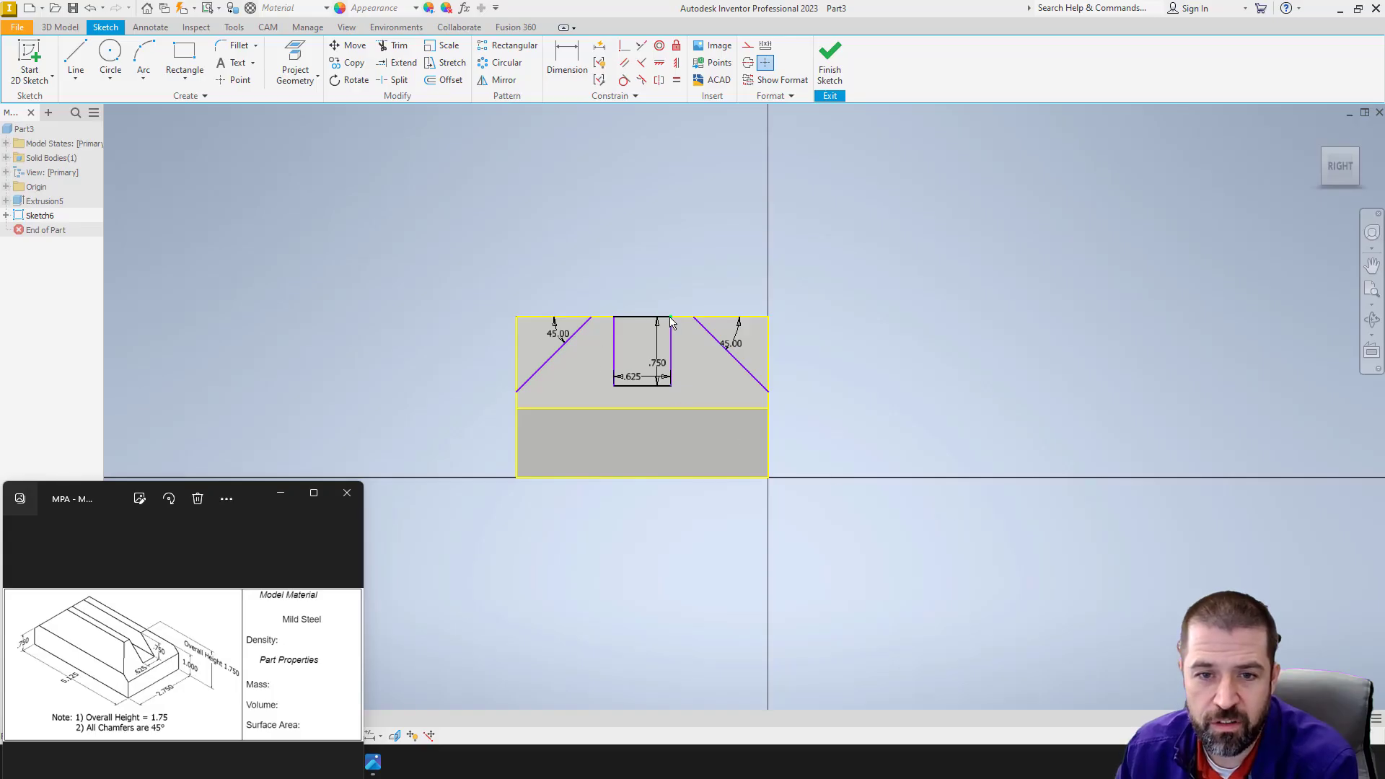
# - Draw a vertical line upward from the midpoint of the outline's top edge and place the rectangle roughly centred beneath it
pyautogui.moveTo(671, 316); pyautogui.dragTo(469, 315)
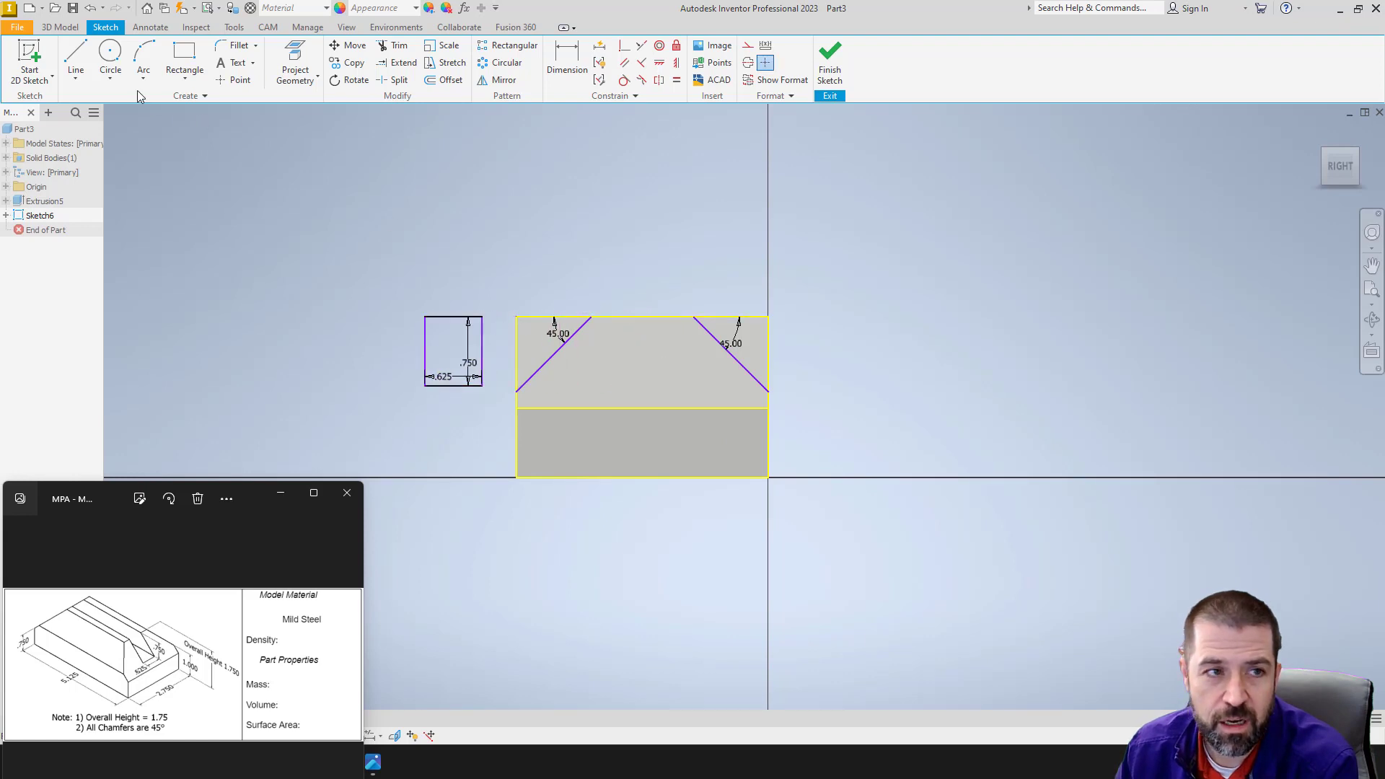
pyautogui.click(77, 52)
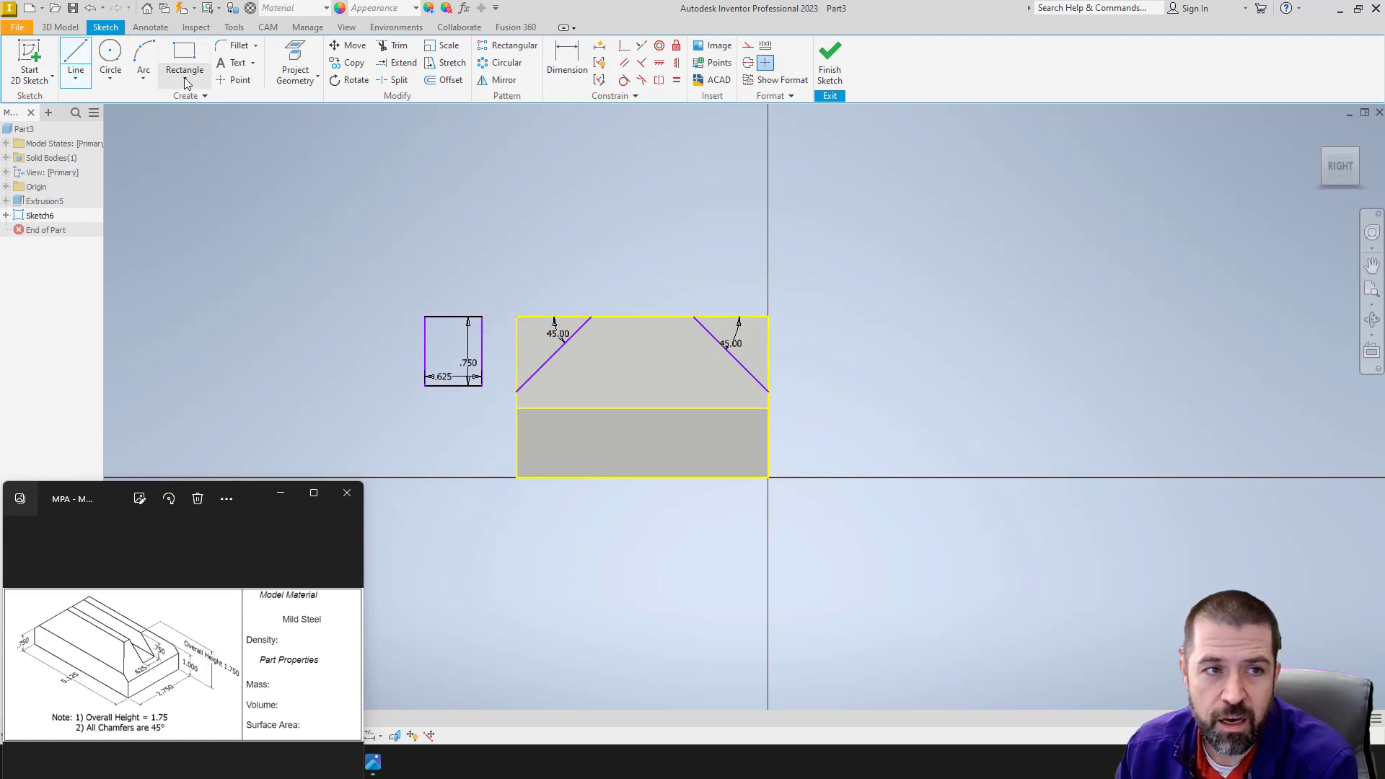
pyautogui.click(640, 317)
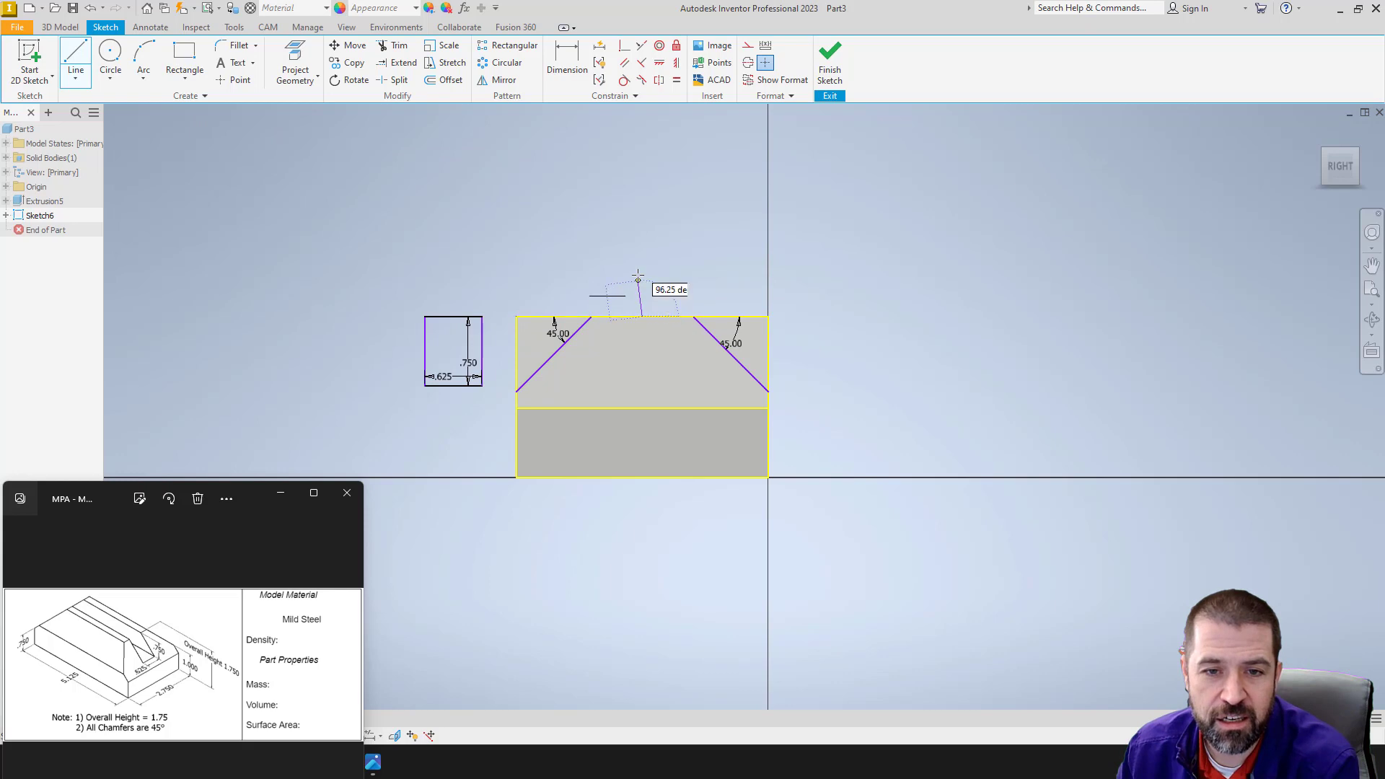
pyautogui.press('Escape')
pyautogui.rightClick(682, 249)
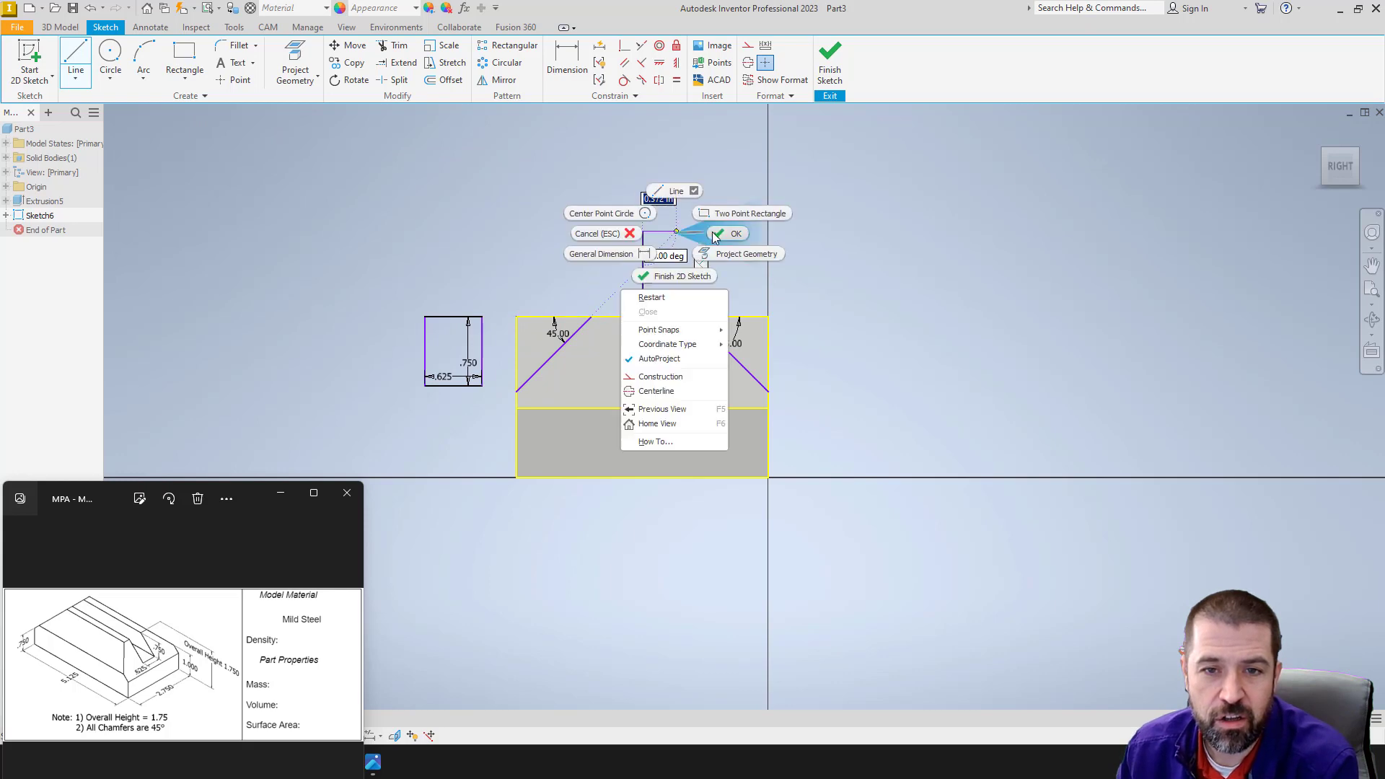
pyautogui.click(730, 231)
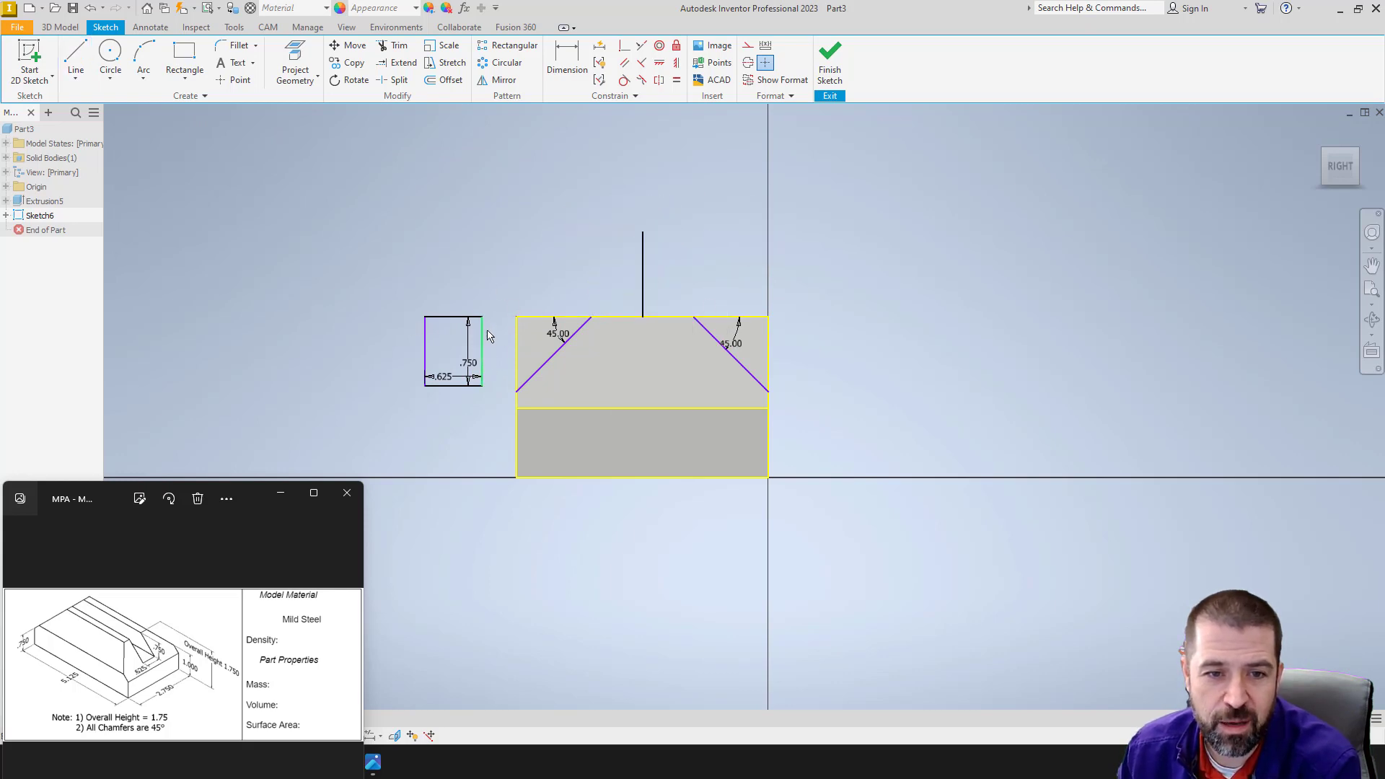
pyautogui.moveTo(492, 324); pyautogui.dragTo(678, 332)
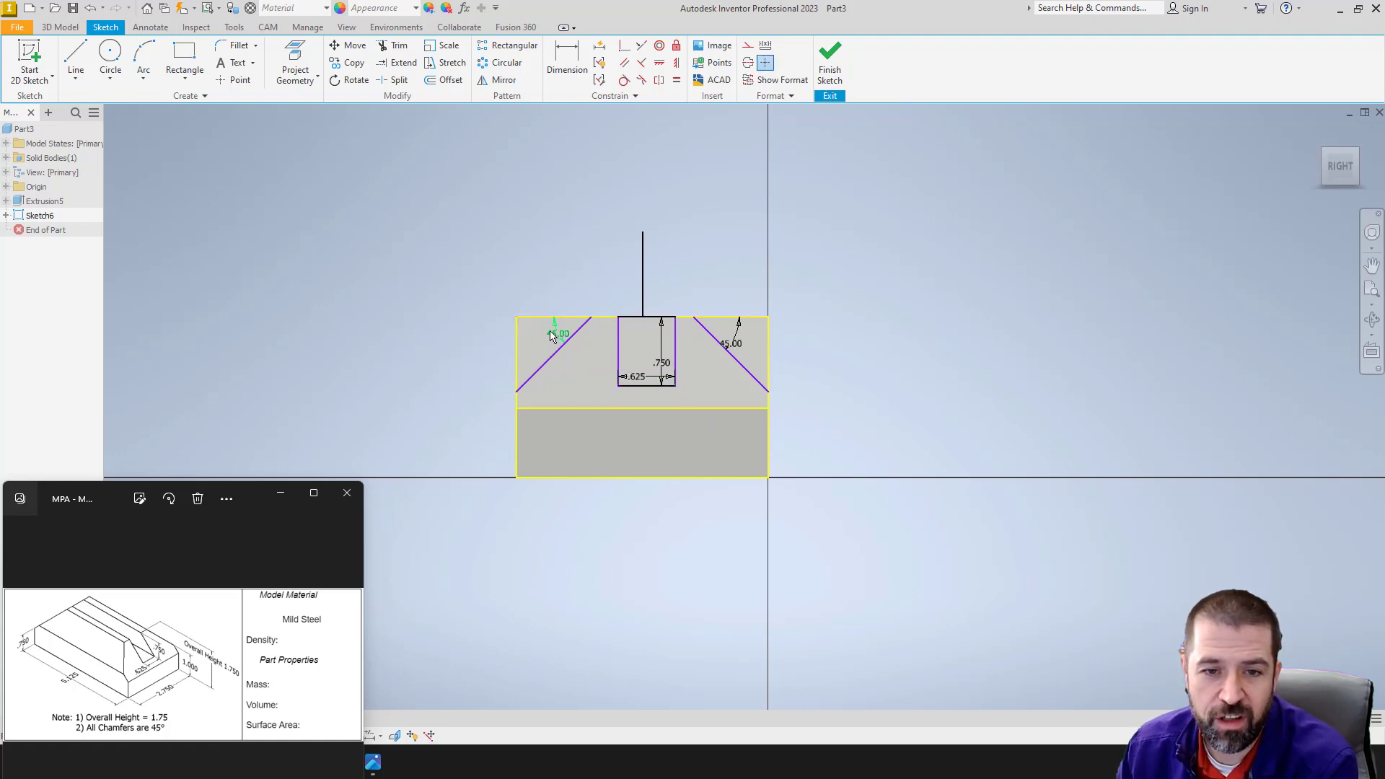
# - Add a horizontal dimension between the rectangle's left side and the vertical line above the outline
pyautogui.click(568, 59)
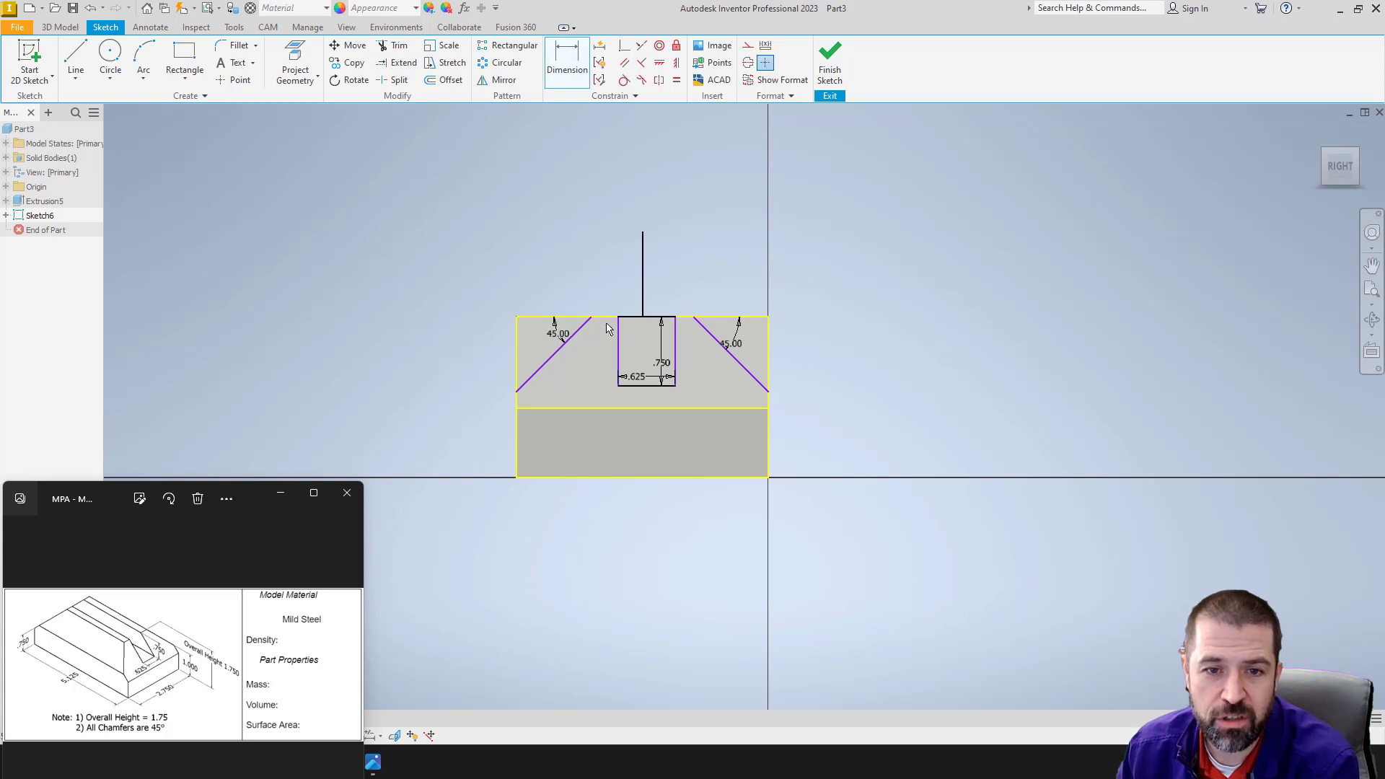
pyautogui.click(619, 348)
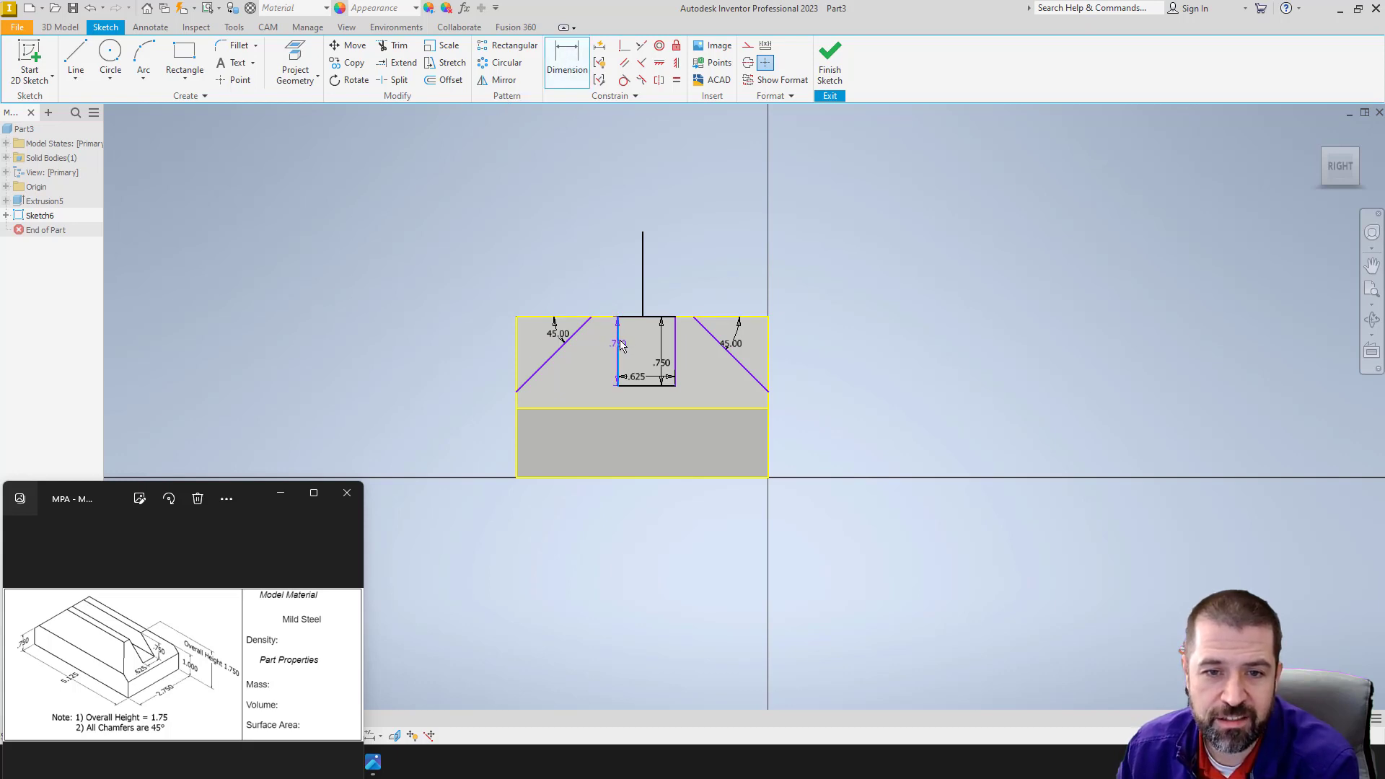
pyautogui.click(641, 302)
pyautogui.click(632, 288)
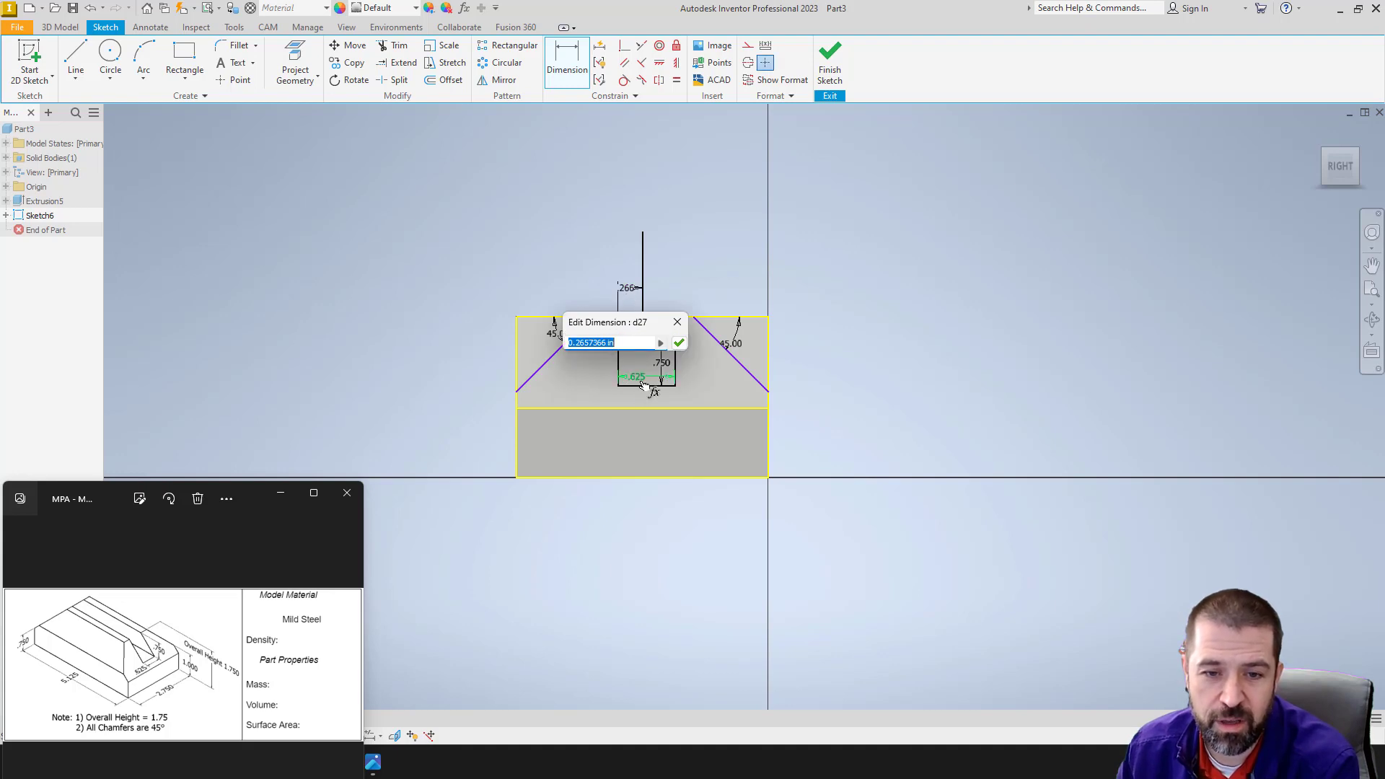
# - Switch to Calculator and compute half of the rectangle's width as 0.625 ÷ 2
pyautogui.press('XF86Calculator')
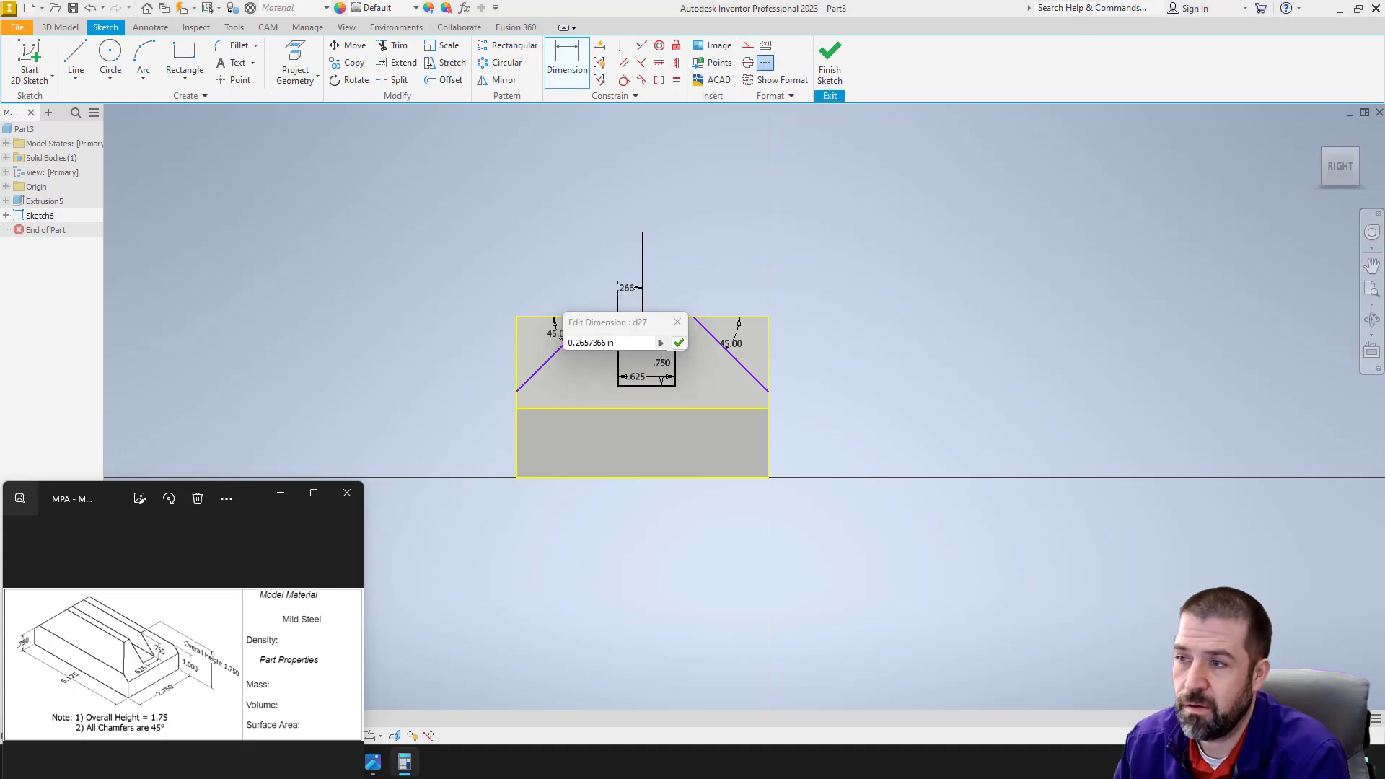
pyautogui.moveTo(1079, 228); pyautogui.dragTo(1037, 223)
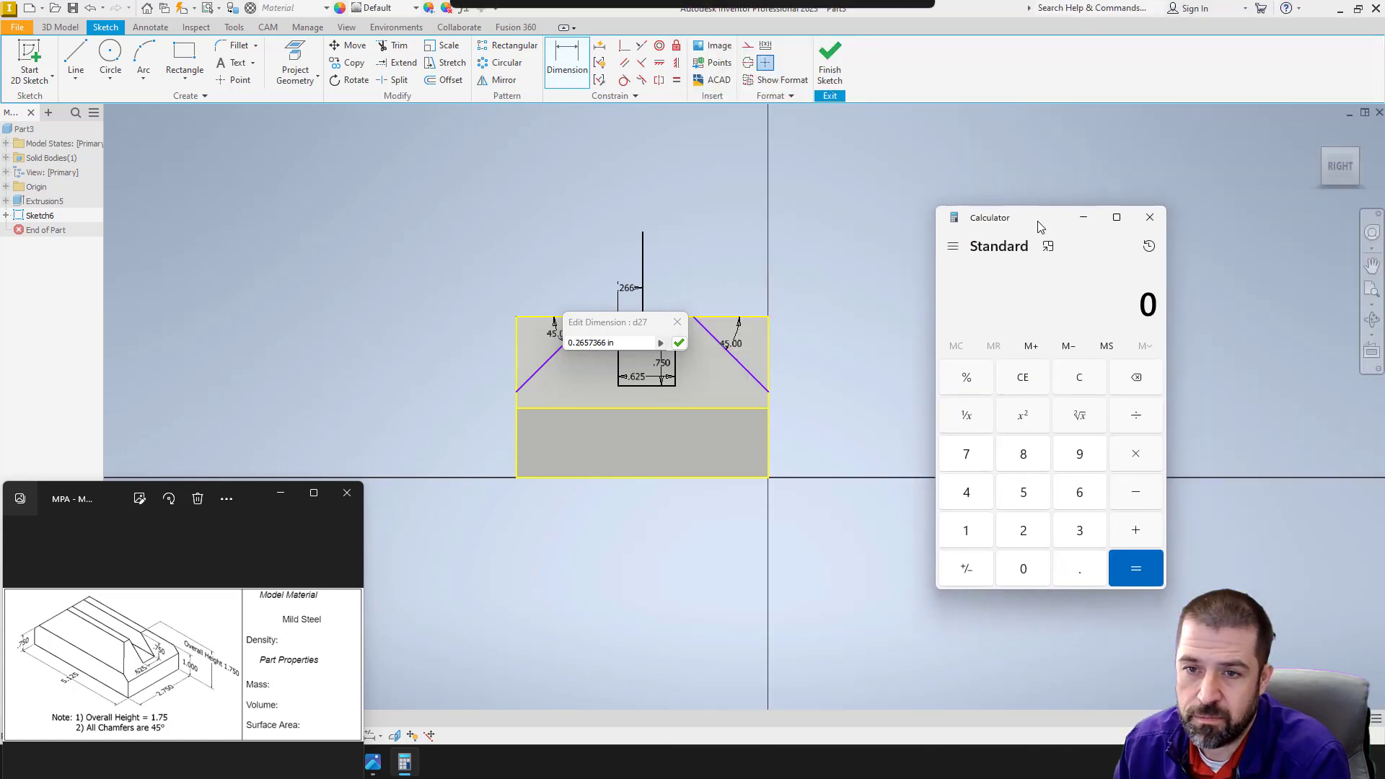
pyautogui.click(1074, 564)
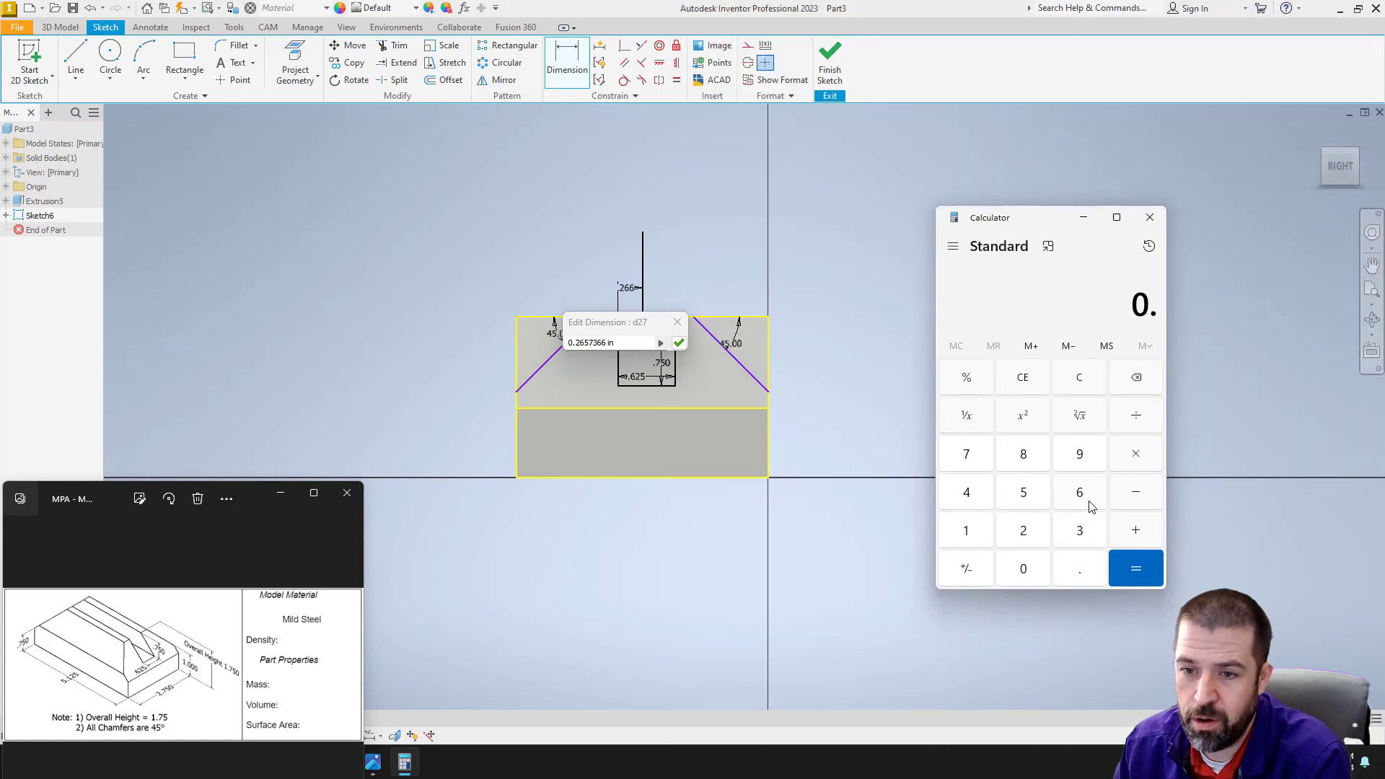
pyautogui.click(1087, 497)
pyautogui.click(1035, 533)
pyautogui.click(1029, 503)
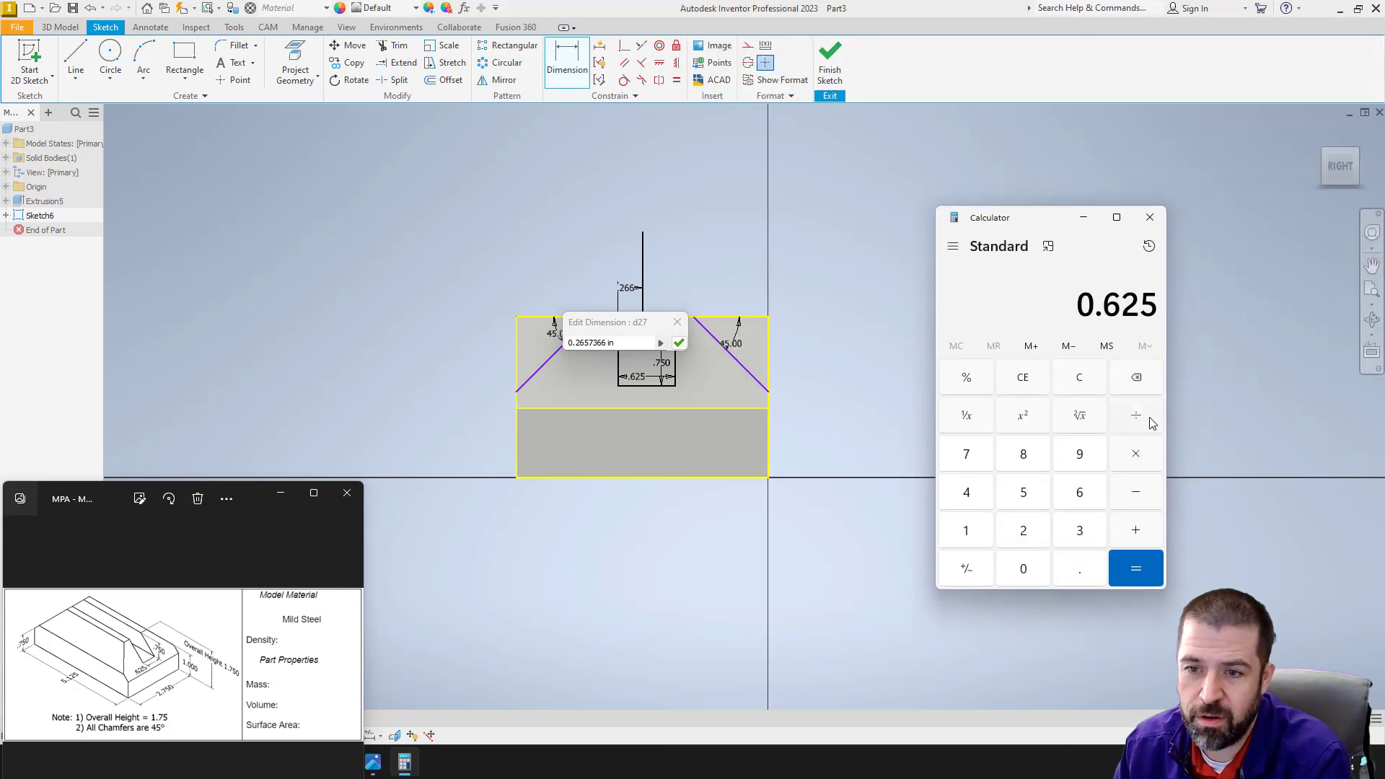
pyautogui.click(1136, 416)
pyautogui.click(1025, 533)
pyautogui.click(1134, 568)
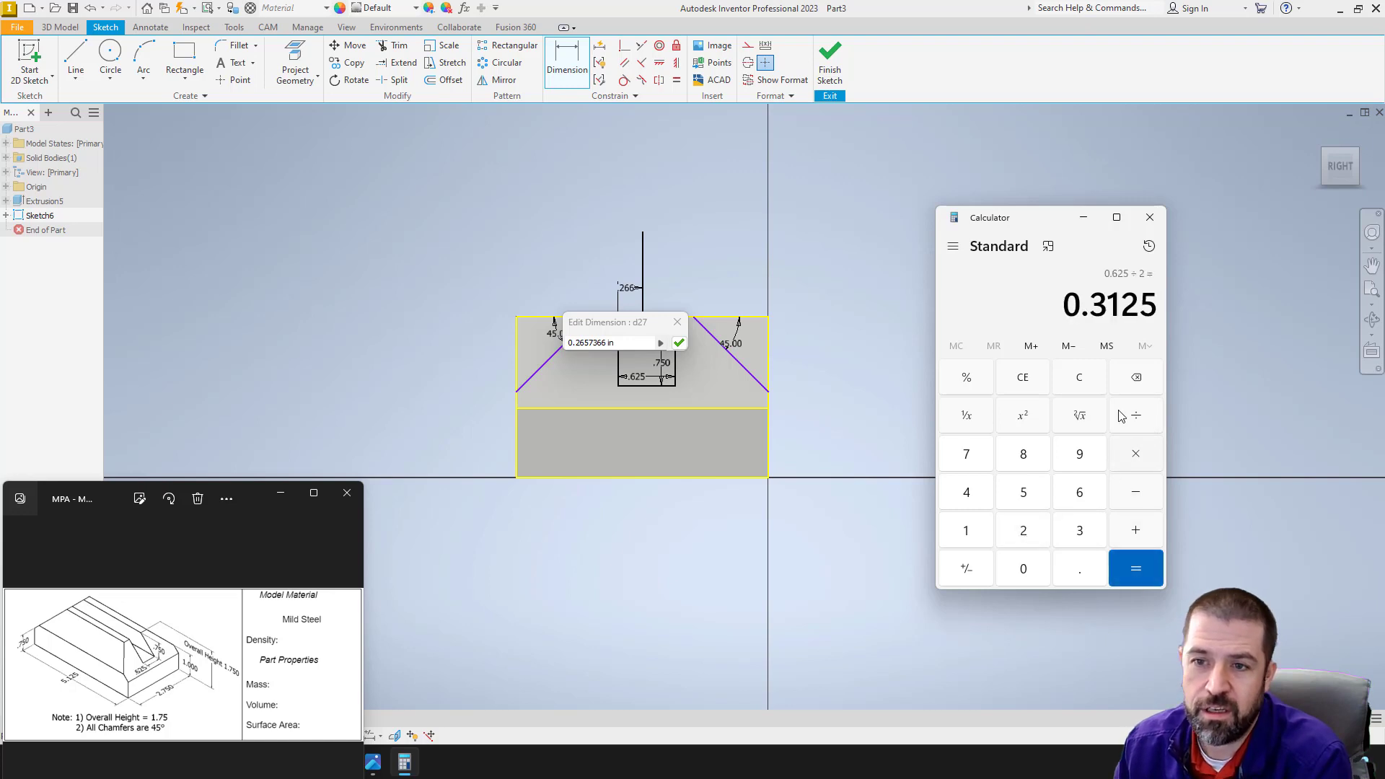
# - Set the distance from the rectangle's left side to the vertical line to 0.3125 in
pyautogui.click(621, 342)
pyautogui.write('.')
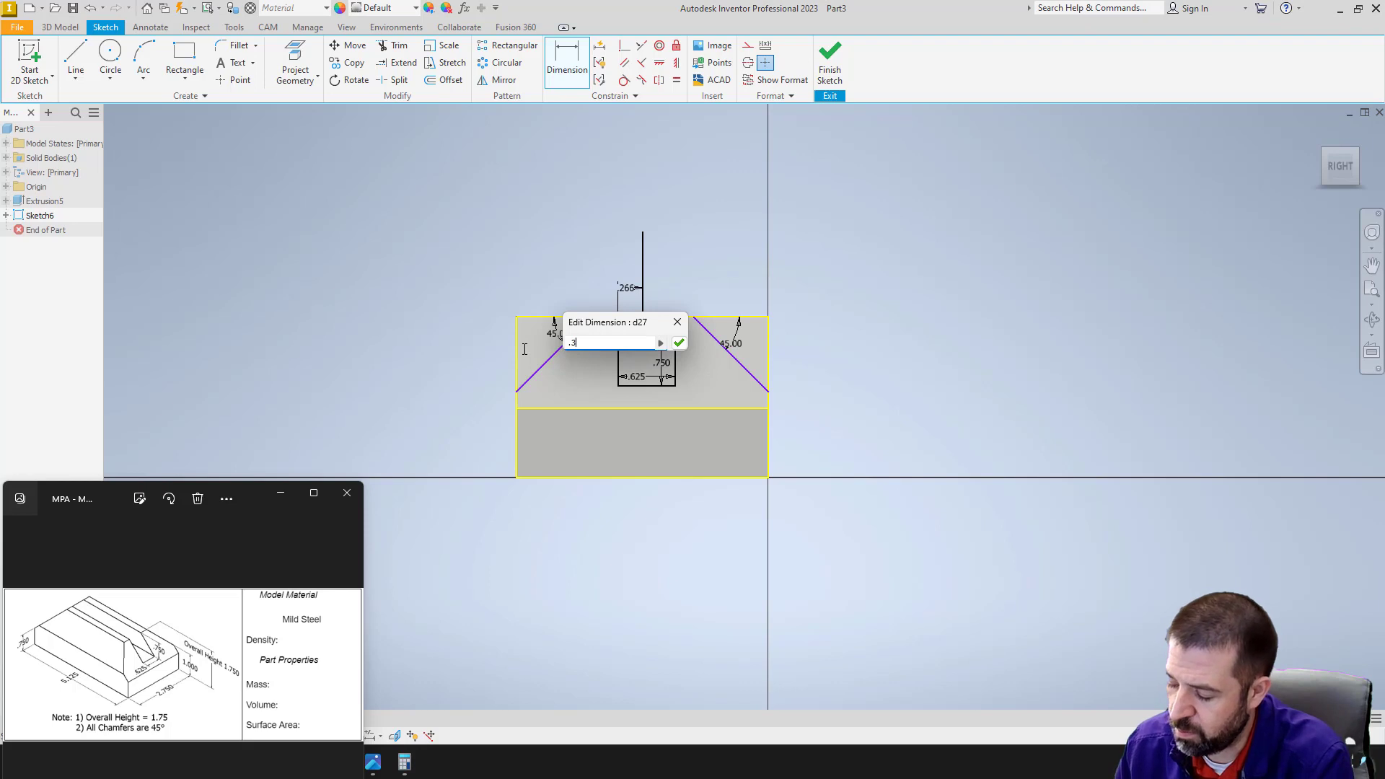
pyautogui.write('3125')
pyautogui.press('Return')
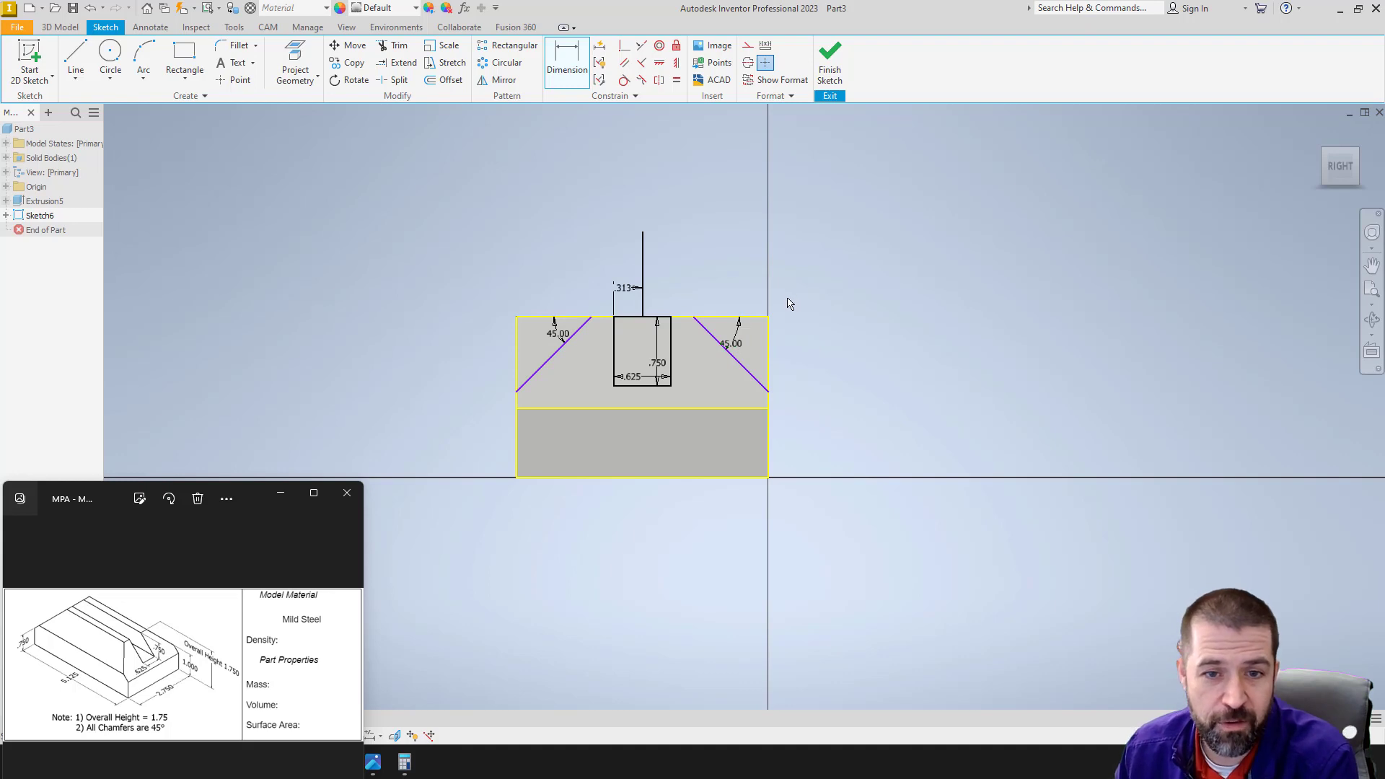
# - Finish the sketch and extrude both corner triangles and the central rectangle as a 5 in cut, with the direction flipped into the block
pyautogui.click(831, 67)
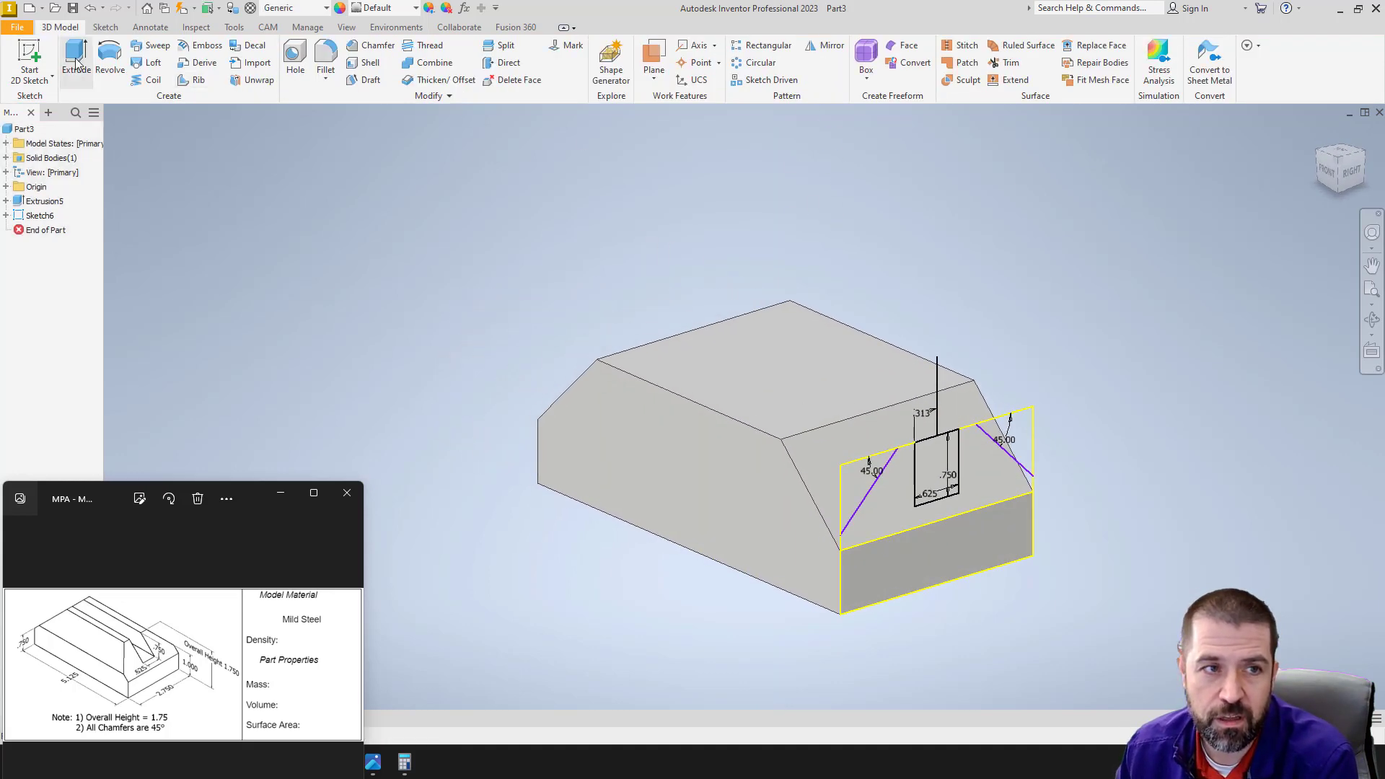
pyautogui.click(74, 57)
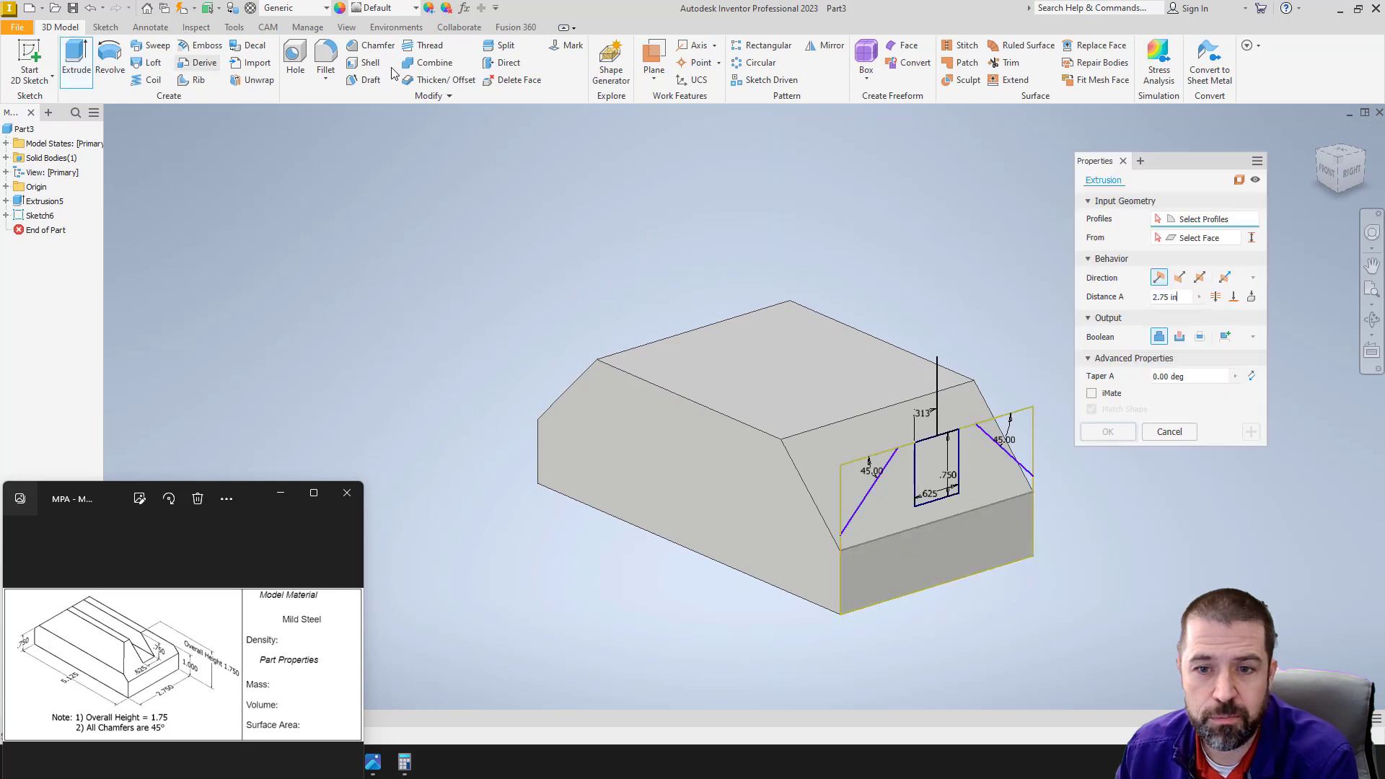
pyautogui.click(864, 481)
pyautogui.click(1010, 427)
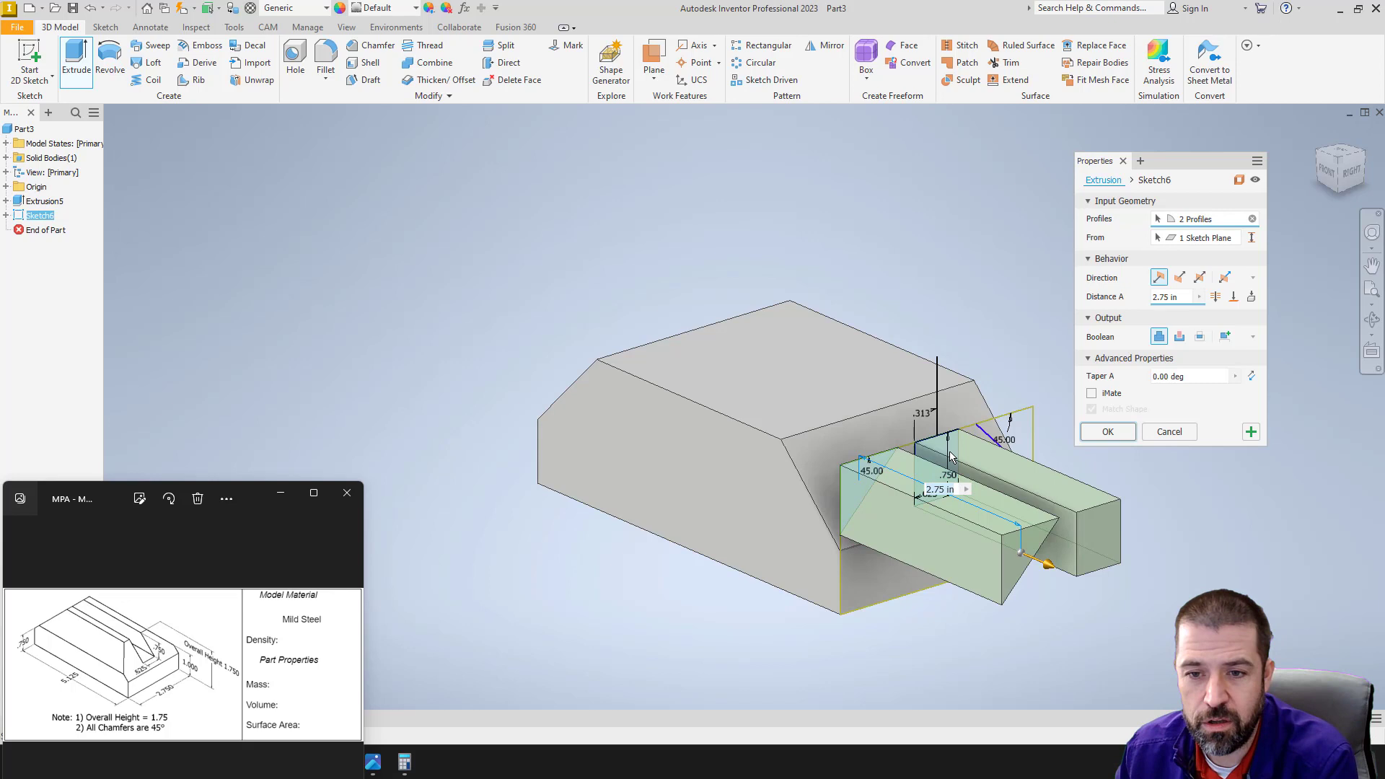
pyautogui.click(1011, 424)
pyautogui.click(1180, 337)
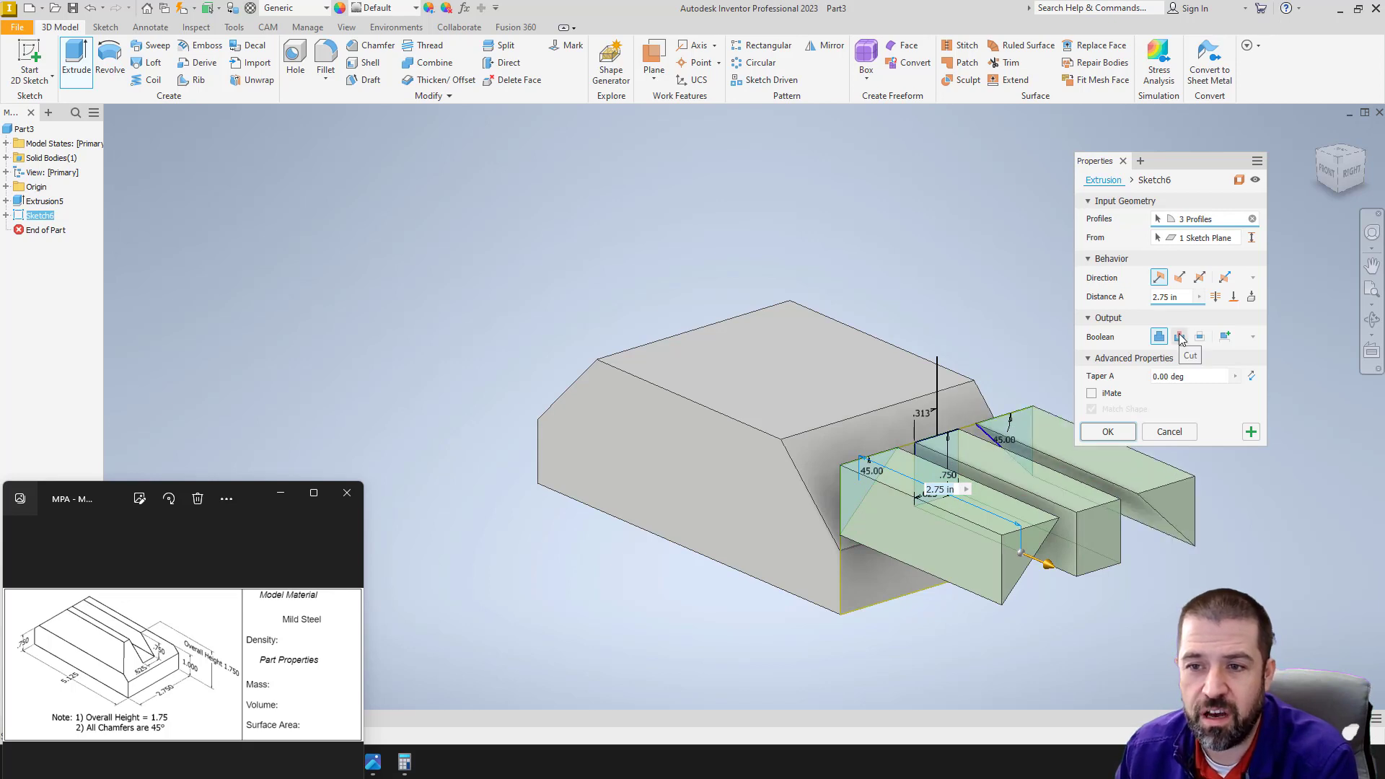
pyautogui.click(1179, 277)
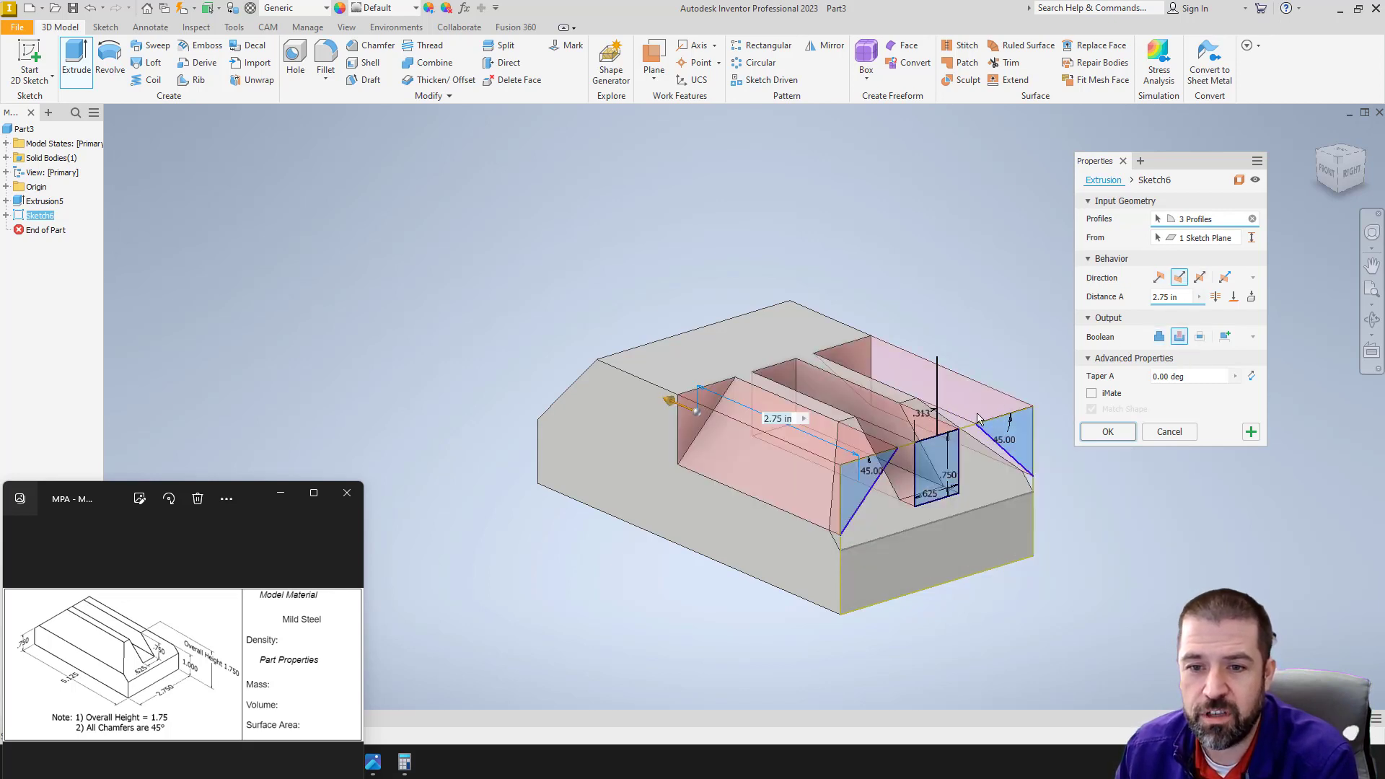
pyautogui.click(1180, 299)
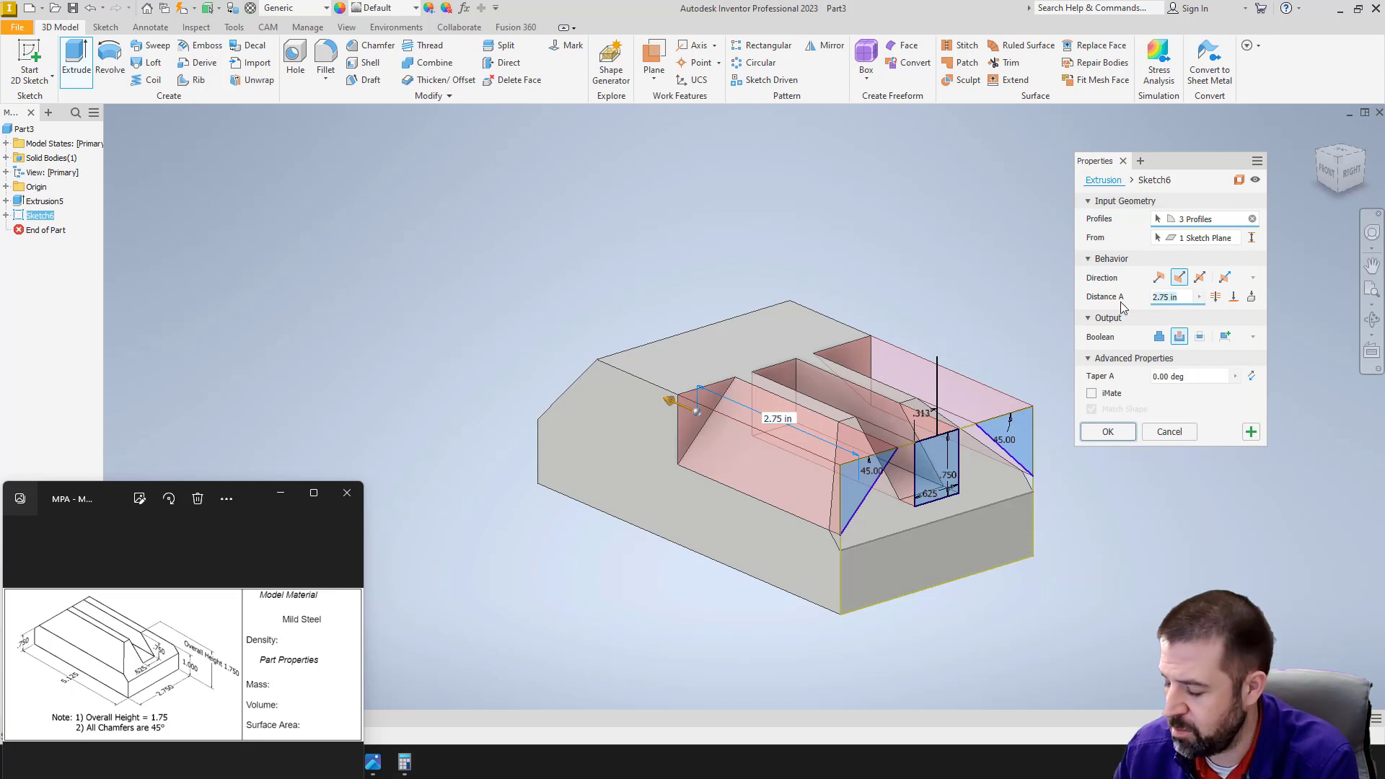
pyautogui.write('5')
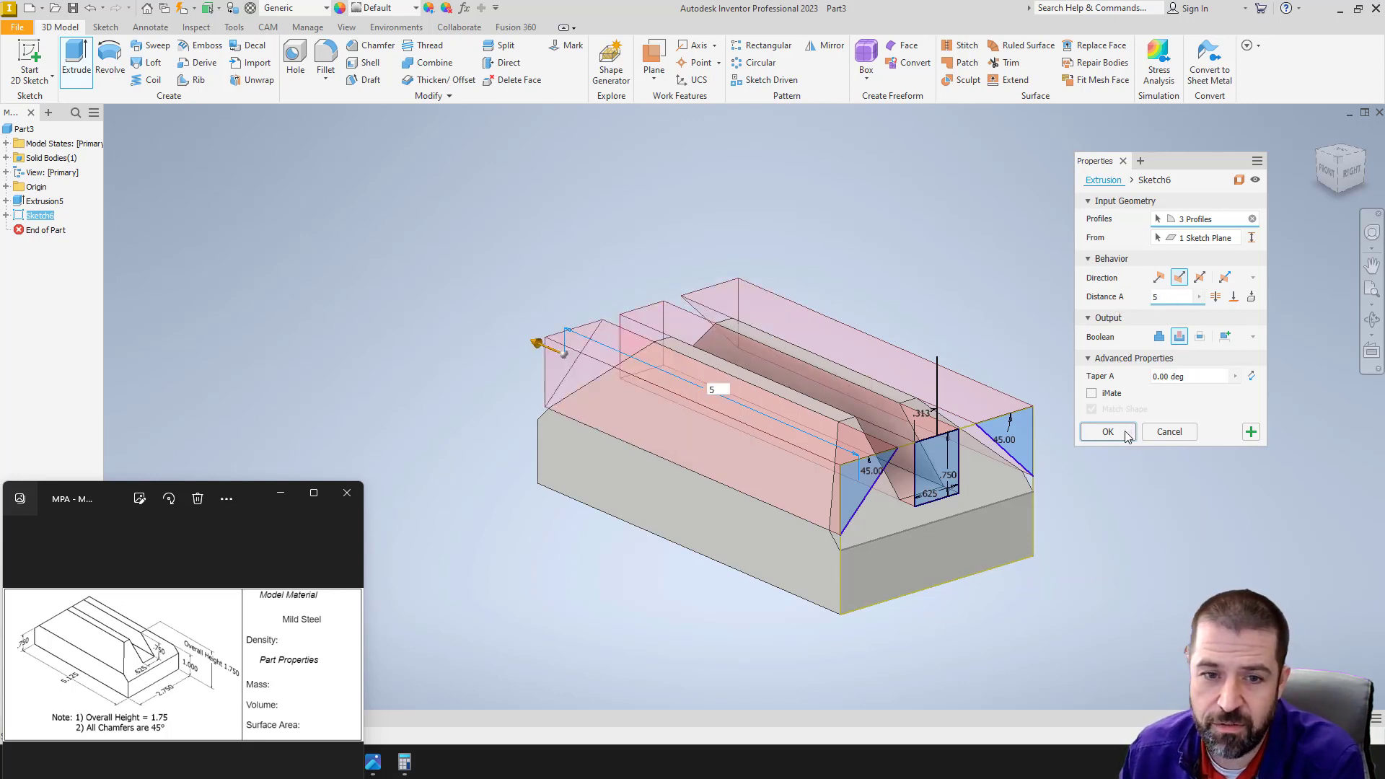
pyautogui.click(1123, 435)
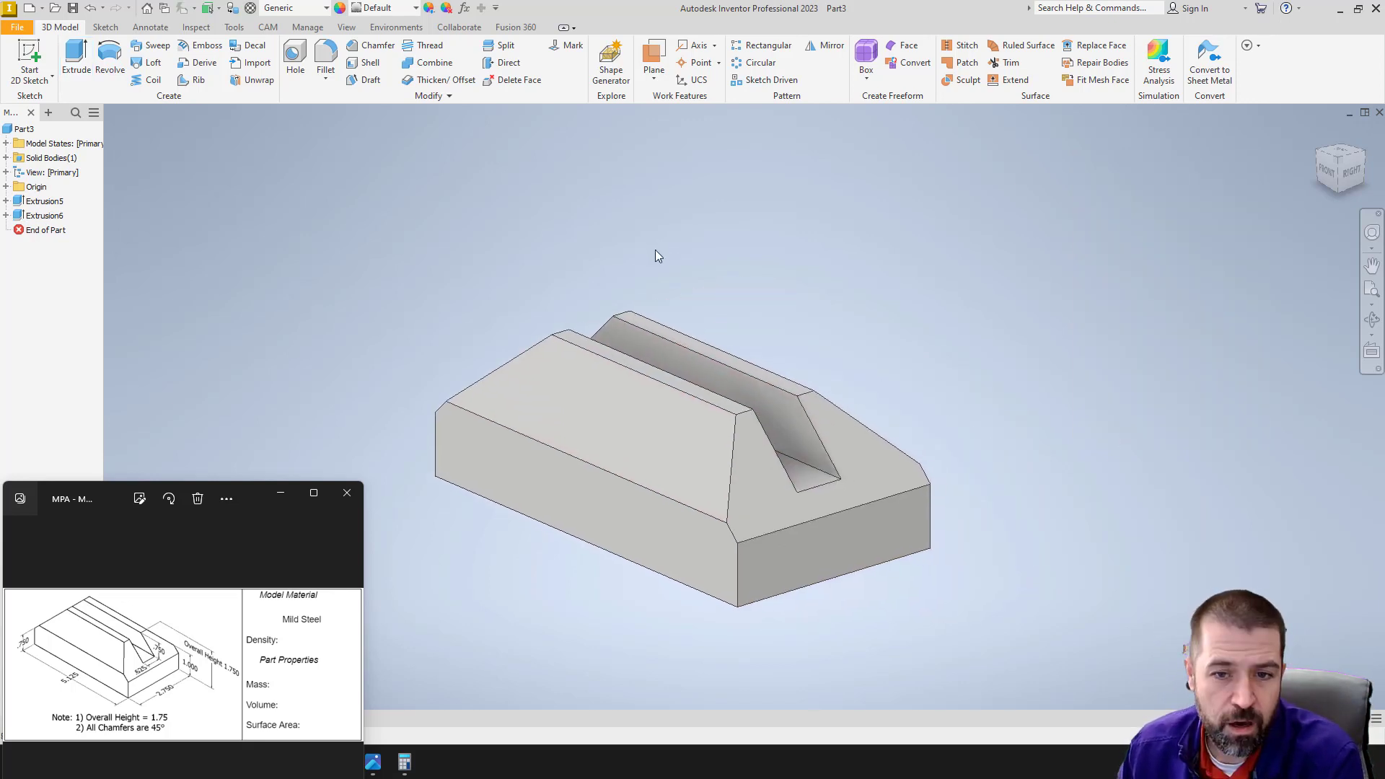
# - Set the part's material to Steel, Mild in the physical iProperties and move the dialog clear of the model
pyautogui.moveTo(847, 447); pyautogui.dragTo(881, 436, button='middle')
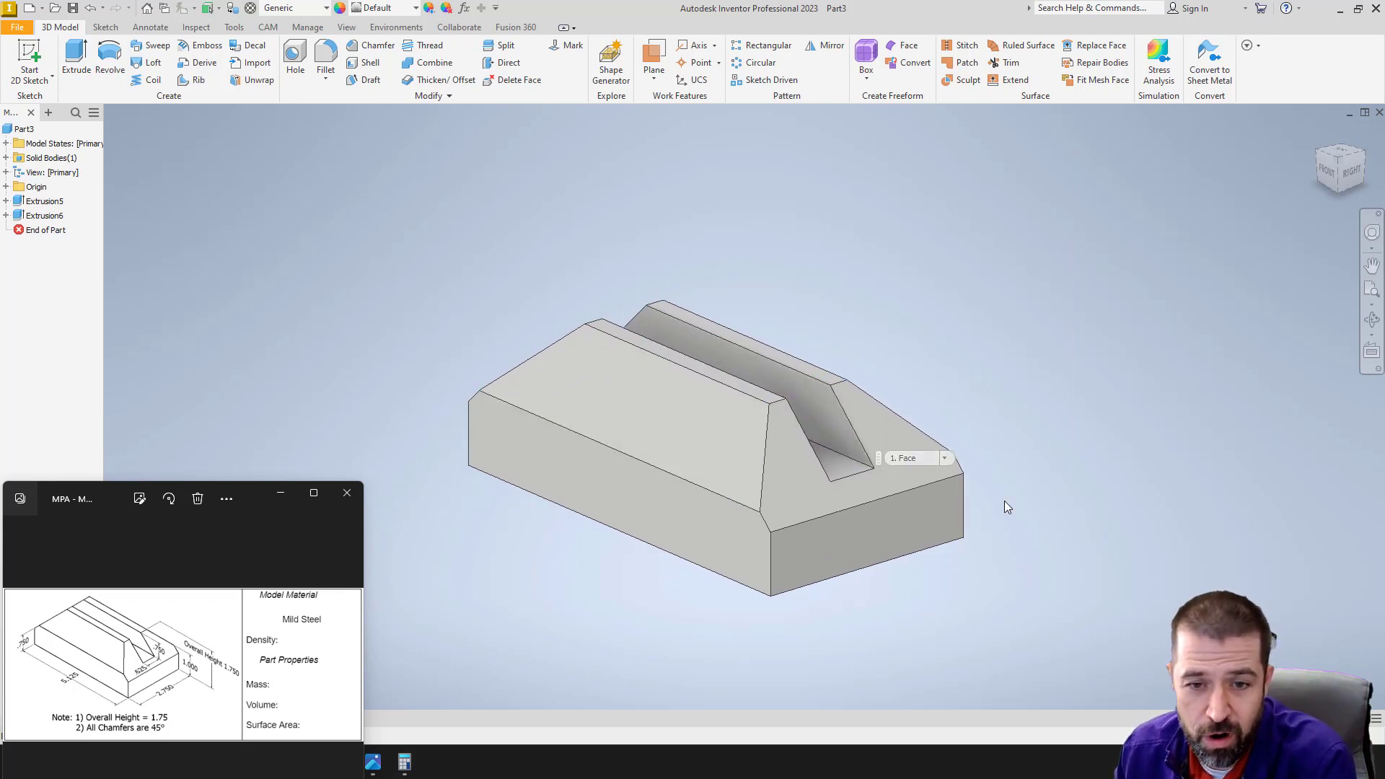
pyautogui.click(16, 28)
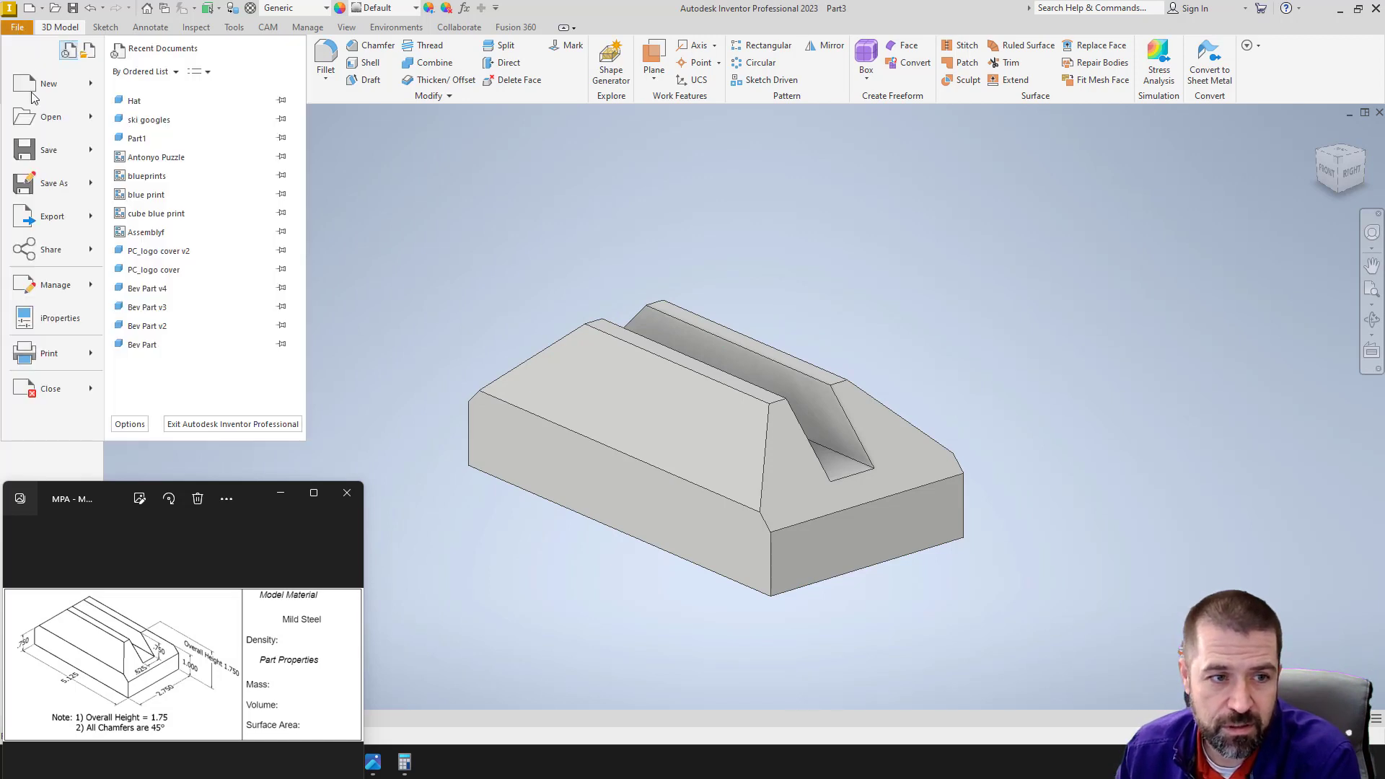
pyautogui.click(59, 320)
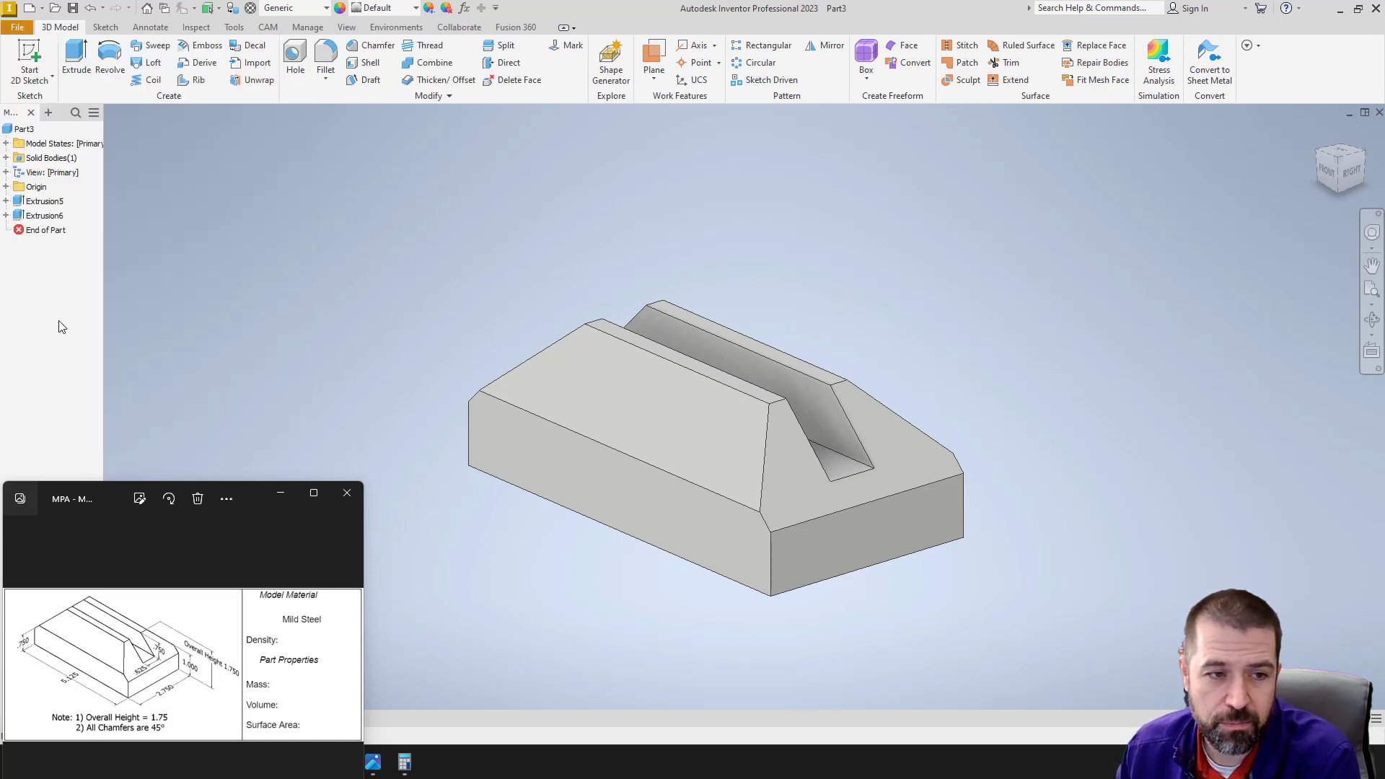
pyautogui.click(761, 174)
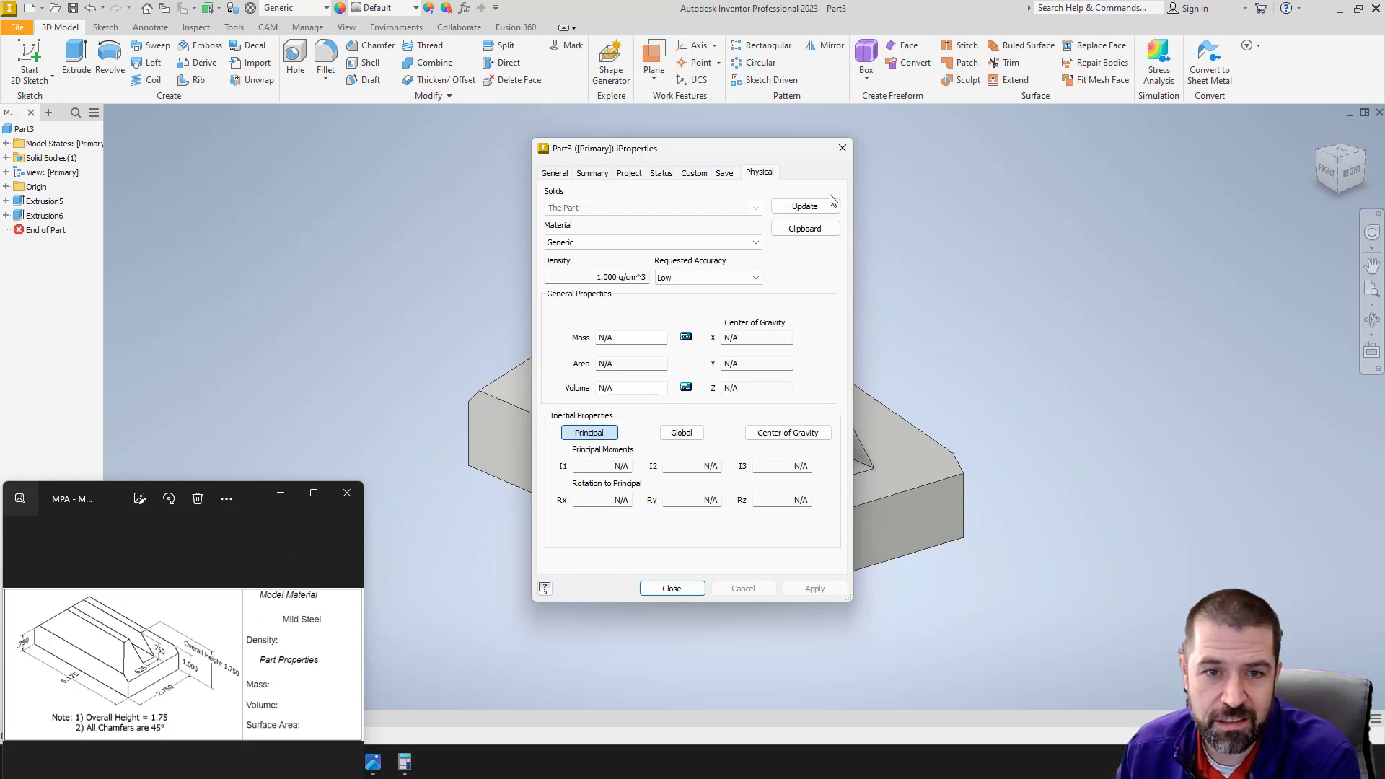
pyautogui.click(581, 242)
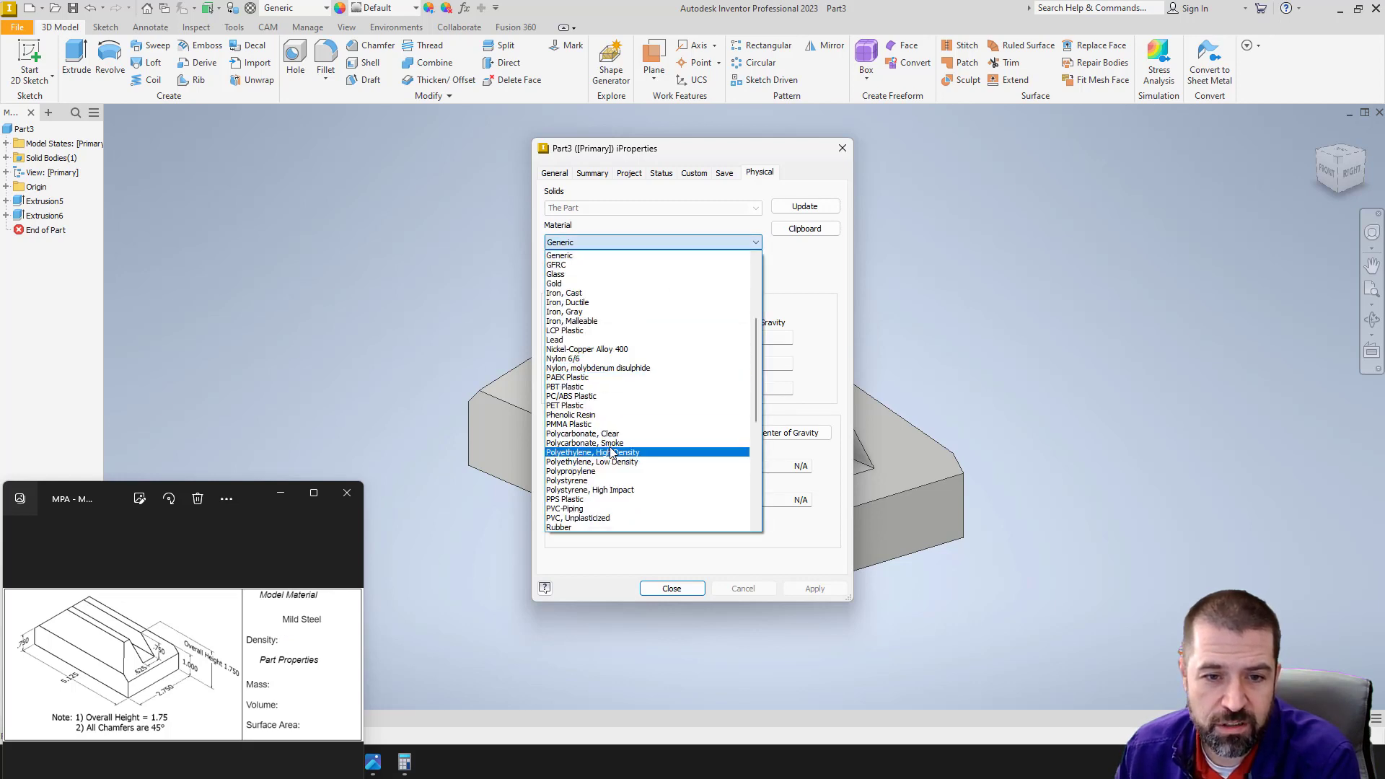
pyautogui.scroll(-5, 610, 447)
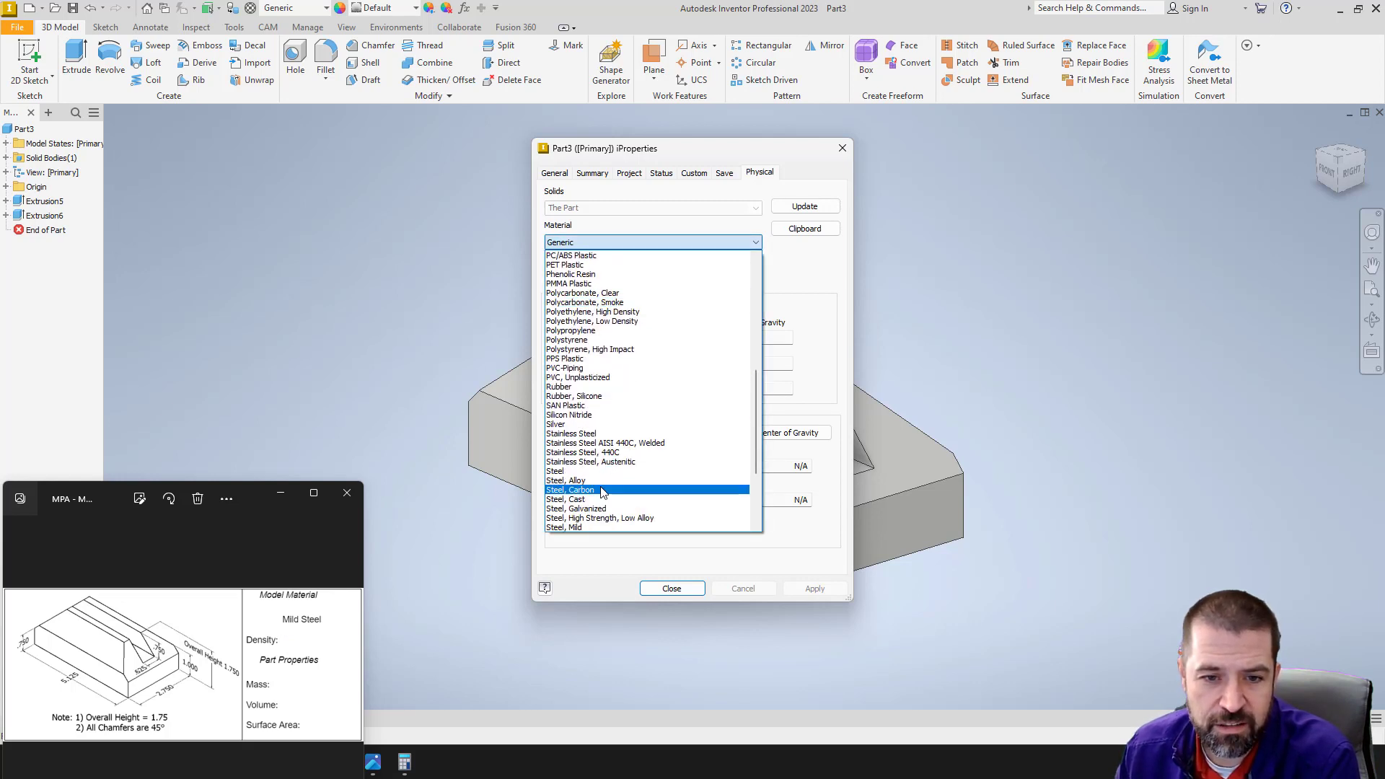
pyautogui.click(575, 528)
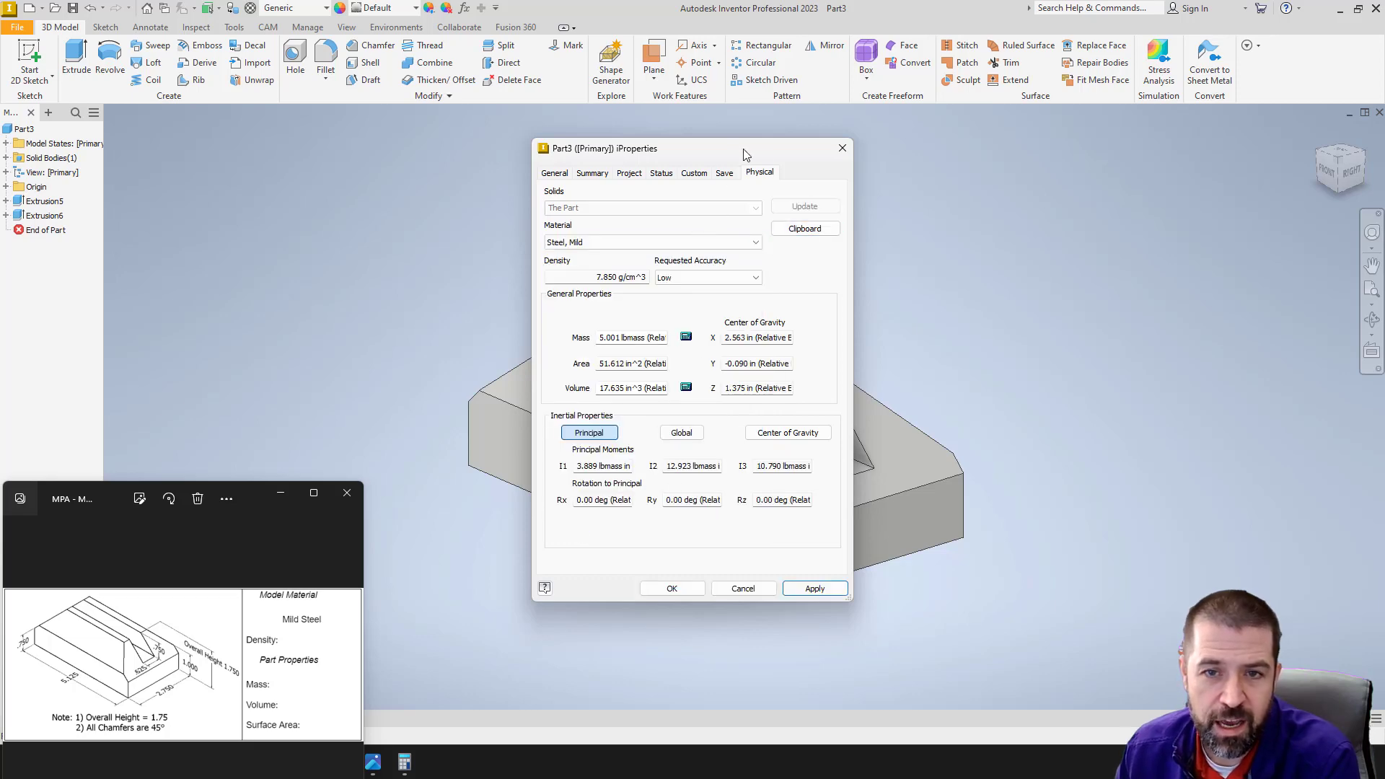
pyautogui.moveTo(743, 148); pyautogui.dragTo(1156, 157)
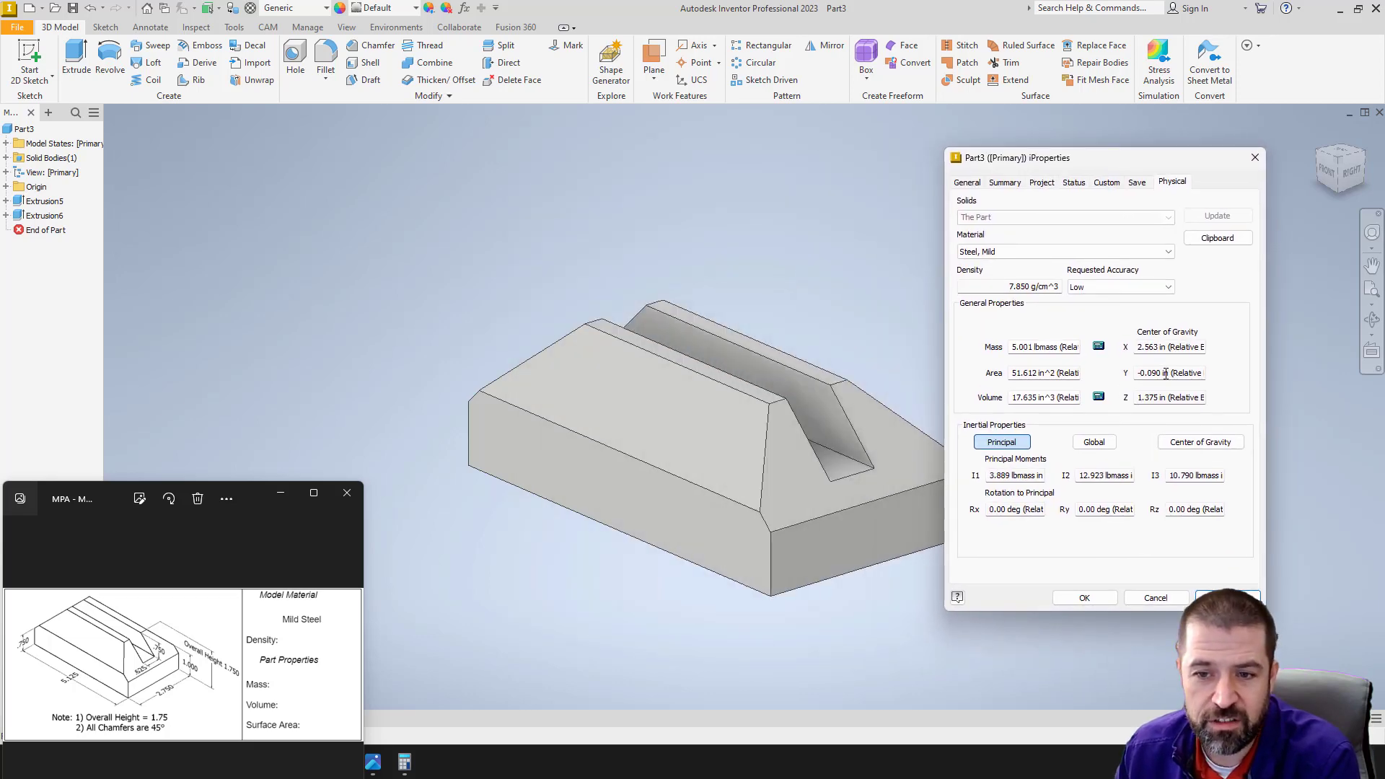